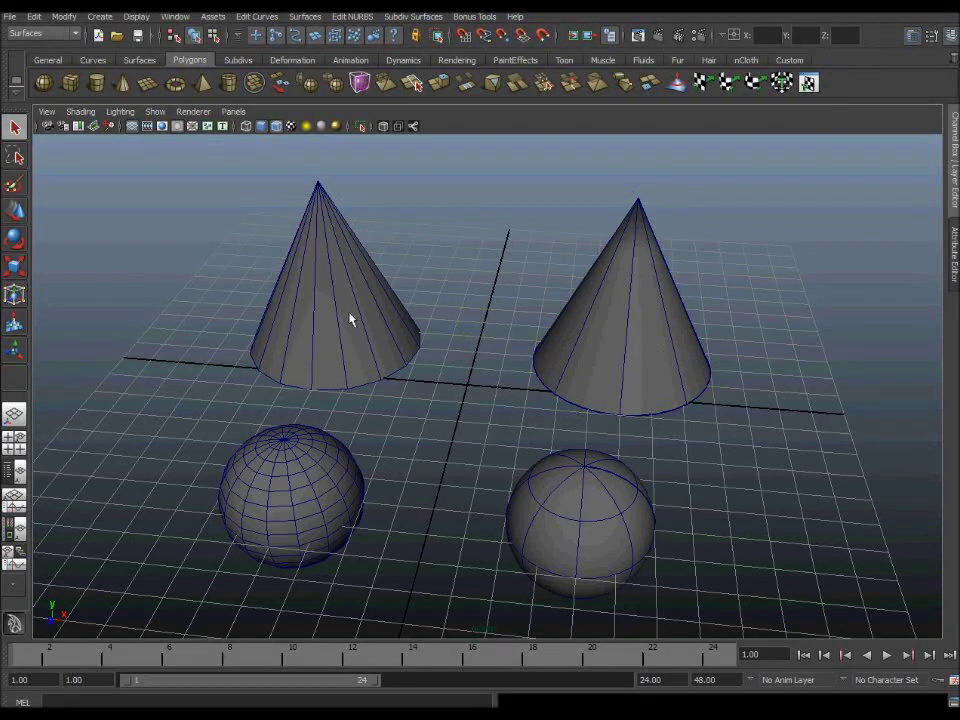
Step: Orbit in close on the polygon sphere below the left cone and select pSphere1
{"action": "mouse_move", "coordinate": [397, 340]}
{"action": "left_mouse_down", "text": "alt"}
{"action": "mouse_move", "coordinate": [343, 347]}
{"action": "mouse_move", "coordinate": [369, 336]}
{"action": "mouse_move", "coordinate": [375, 355]}
{"action": "left_mouse_up", "text": "alt"}
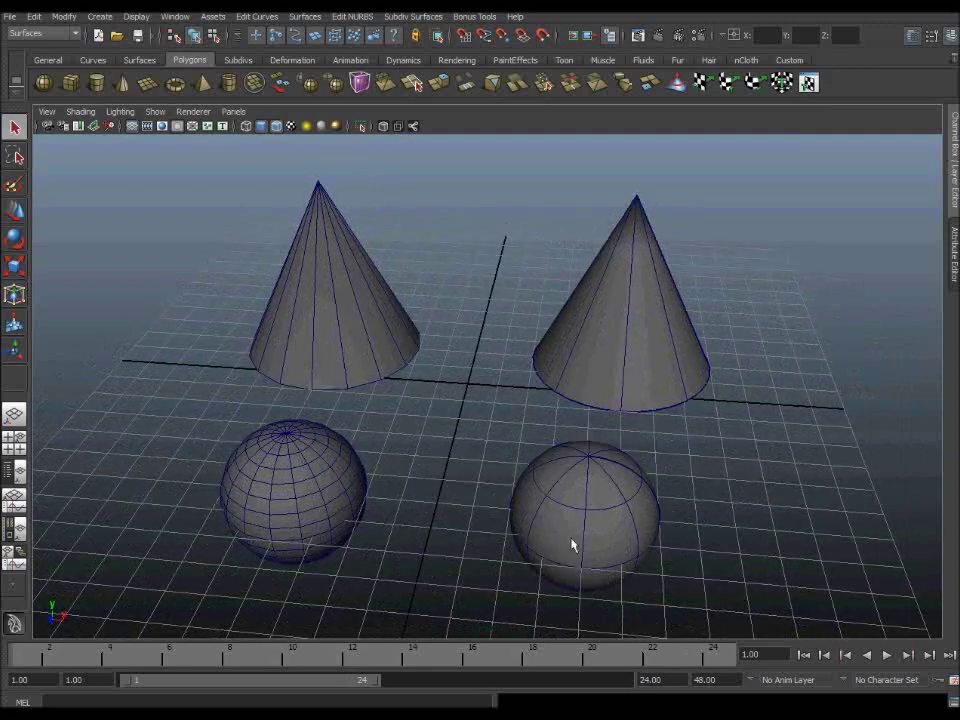
{"action": "left_click_drag", "start_coordinate": [523, 454], "coordinate": [486, 453], "text": "alt"}
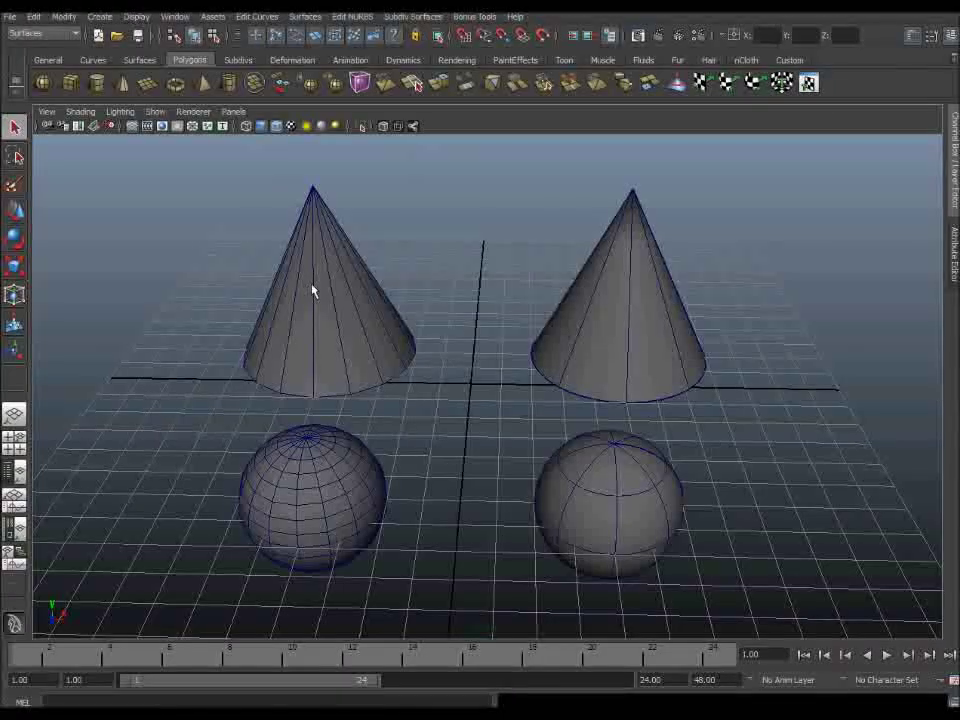
{"action": "left_click_drag", "start_coordinate": [315, 294], "coordinate": [358, 306], "text": "alt"}
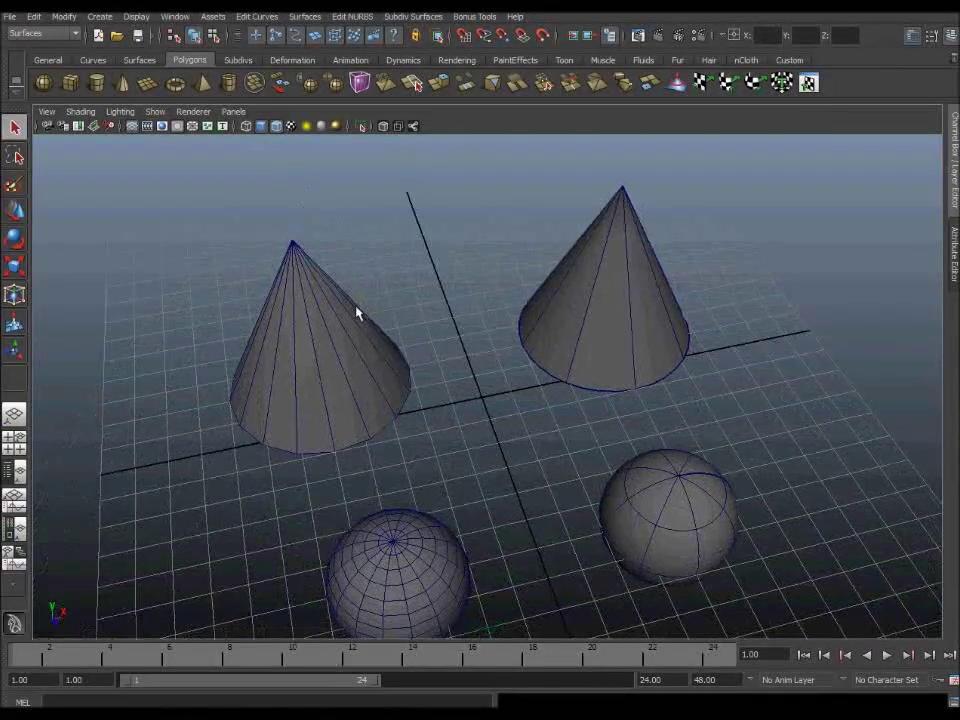
{"action": "right_click_drag", "start_coordinate": [340, 344], "coordinate": [553, 356], "text": "alt"}
{"action": "mouse_move", "coordinate": [553, 356]}
{"action": "left_mouse_down", "text": "alt"}
{"action": "mouse_move", "coordinate": [677, 407]}
{"action": "mouse_move", "coordinate": [664, 456]}
{"action": "mouse_move", "coordinate": [521, 423]}
{"action": "left_mouse_up", "text": "alt"}
{"action": "mouse_move", "coordinate": [536, 414]}
{"action": "middle_mouse_down", "text": "alt"}
{"action": "mouse_move", "coordinate": [673, 311]}
{"action": "mouse_move", "coordinate": [692, 246]}
{"action": "middle_mouse_up", "text": "alt"}
{"action": "mouse_move", "coordinate": [480, 454]}
{"action": "left_mouse_down", "text": "alt"}
{"action": "mouse_move", "coordinate": [489, 435]}
{"action": "mouse_move", "coordinate": [426, 435]}
{"action": "mouse_move", "coordinate": [521, 444]}
{"action": "mouse_move", "coordinate": [505, 428]}
{"action": "left_mouse_up", "text": "alt"}
{"action": "left_click", "coordinate": [480, 452]}
Step: Switch pSphere1 into Face selection mode, then back to Object Mode
{"action": "scroll", "coordinate": [480, 450], "scroll_direction": "down", "scroll_amount": 2}
{"action": "right_click_drag", "start_coordinate": [514, 414], "coordinate": [557, 401]}
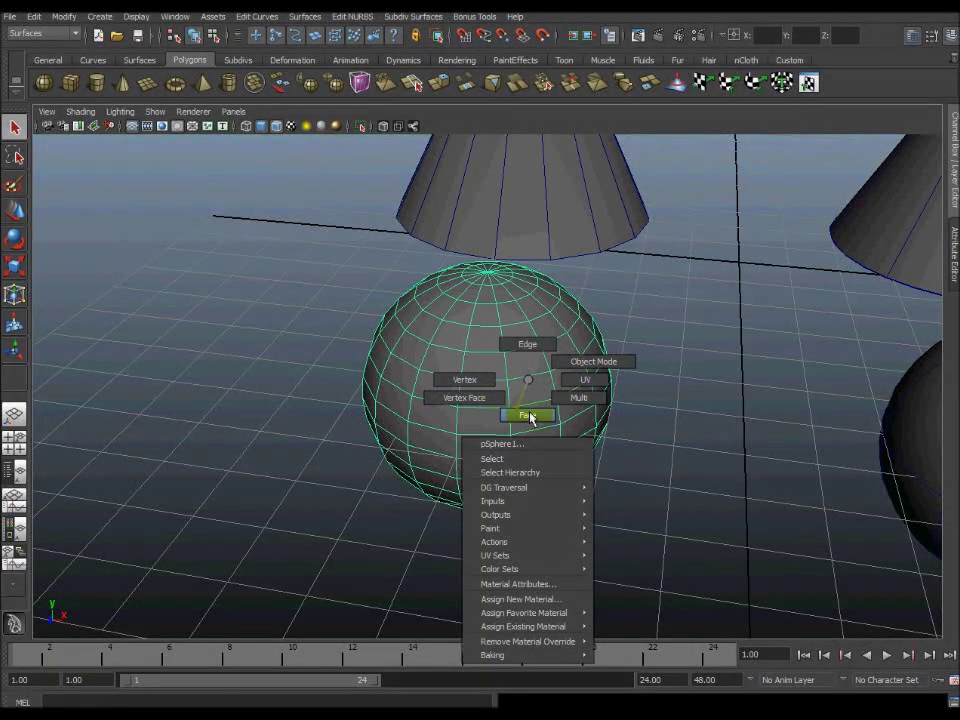
{"action": "right_click_drag", "start_coordinate": [539, 416], "coordinate": [540, 415]}
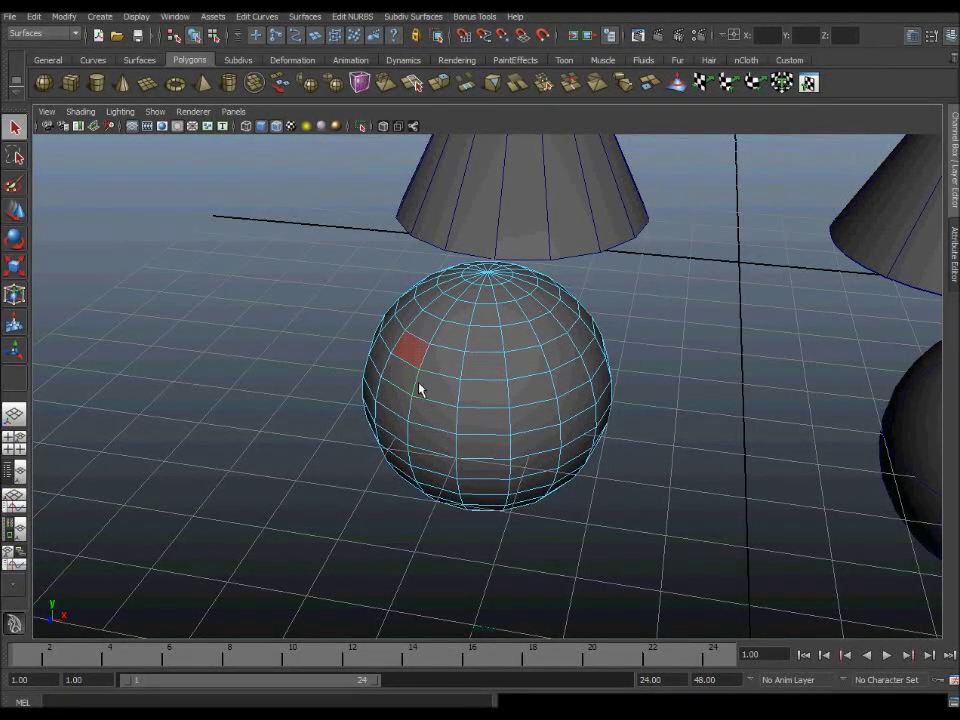
{"action": "right_click_drag", "start_coordinate": [489, 362], "coordinate": [555, 336]}
{"action": "right_click", "coordinate": [503, 392]}
Step: Select the right-hand cone, then reselect the polygon sphere as a whole object
{"action": "left_click", "coordinate": [632, 231]}
{"action": "left_click", "coordinate": [878, 242]}
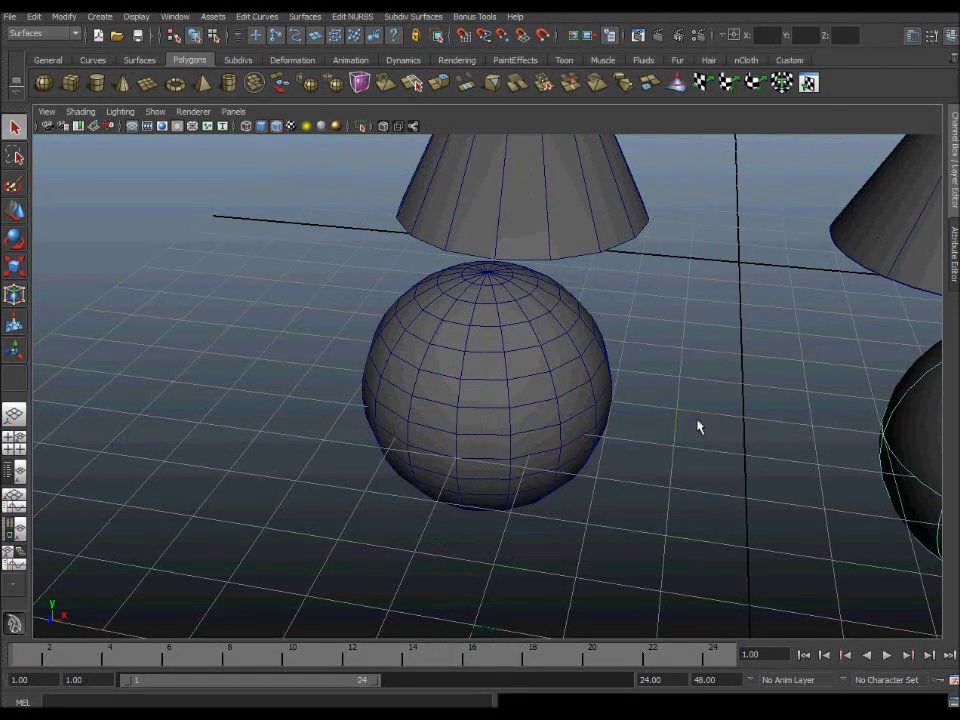
{"action": "left_click", "coordinate": [484, 391]}
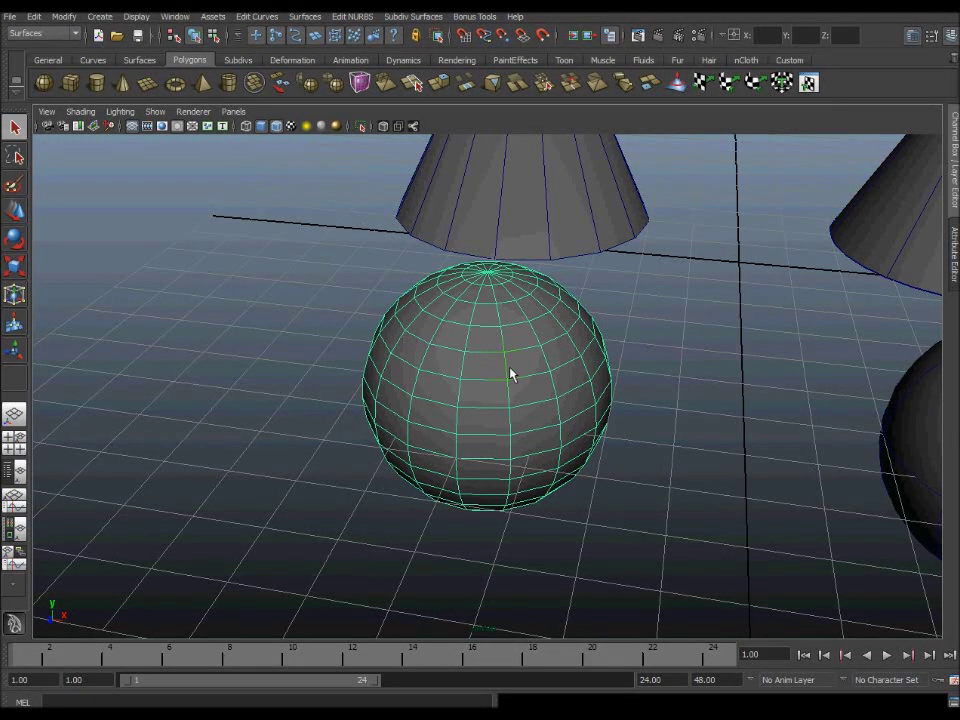
Step: Put pSphere1 in Face mode and marquee-select blocks of its faces
{"action": "right_click", "coordinate": [521, 373]}
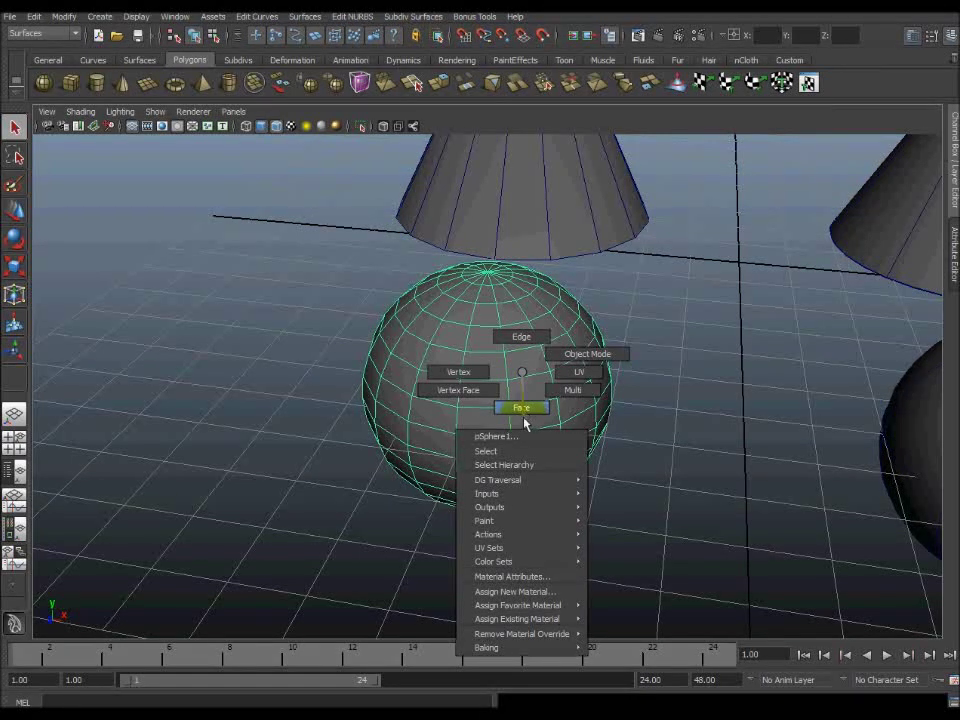
{"action": "left_click", "coordinate": [523, 418]}
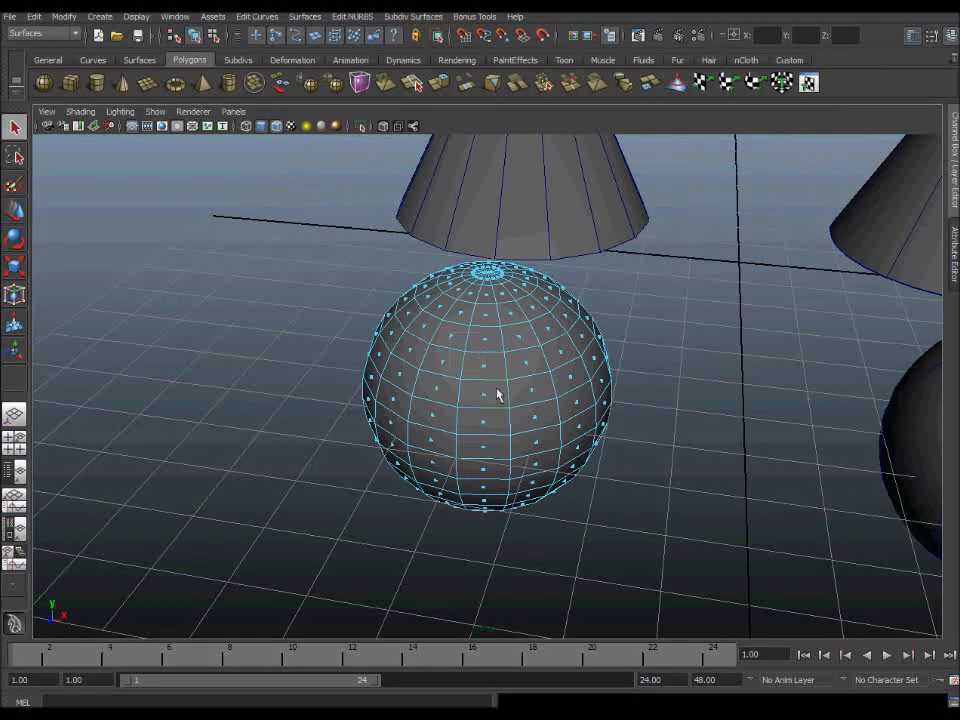
{"action": "left_click_drag", "start_coordinate": [438, 322], "coordinate": [511, 418]}
{"action": "mouse_move", "coordinate": [510, 349]}
{"action": "left_mouse_down"}
{"action": "mouse_move", "coordinate": [590, 425]}
{"action": "mouse_move", "coordinate": [510, 392]}
{"action": "mouse_move", "coordinate": [518, 422]}
{"action": "mouse_move", "coordinate": [462, 371]}
{"action": "mouse_move", "coordinate": [489, 407]}
{"action": "mouse_move", "coordinate": [493, 386]}
{"action": "mouse_move", "coordinate": [476, 354]}
{"action": "left_mouse_up"}
Step: Pull a single sphere face out into a spike, then undo the move with Ctrl+Z
{"action": "mouse_move", "coordinate": [515, 415]}
{"action": "left_mouse_down", "text": "alt"}
{"action": "mouse_move", "coordinate": [439, 381]}
{"action": "mouse_move", "coordinate": [407, 381]}
{"action": "left_mouse_up", "text": "alt"}
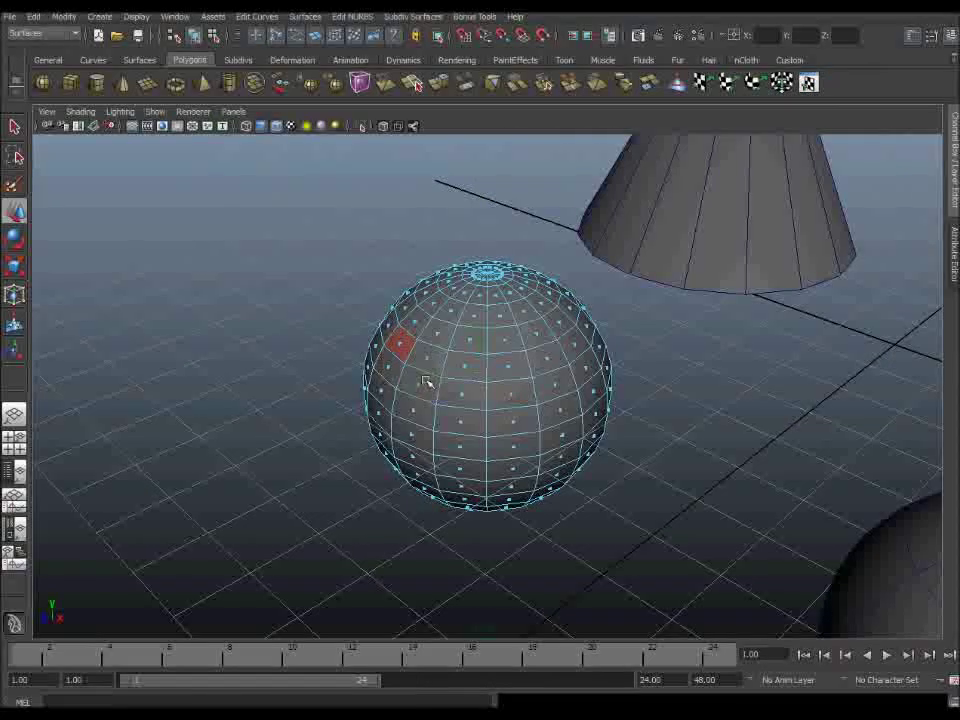
{"action": "left_click", "coordinate": [400, 346]}
{"action": "mouse_move", "coordinate": [360, 360]}
{"action": "left_mouse_down"}
{"action": "mouse_move", "coordinate": [304, 379]}
{"action": "mouse_move", "coordinate": [423, 382]}
{"action": "mouse_move", "coordinate": [455, 340]}
{"action": "left_mouse_up"}
{"action": "key", "text": "ctrl+z"}
{"action": "key", "text": "ctrl+z"}
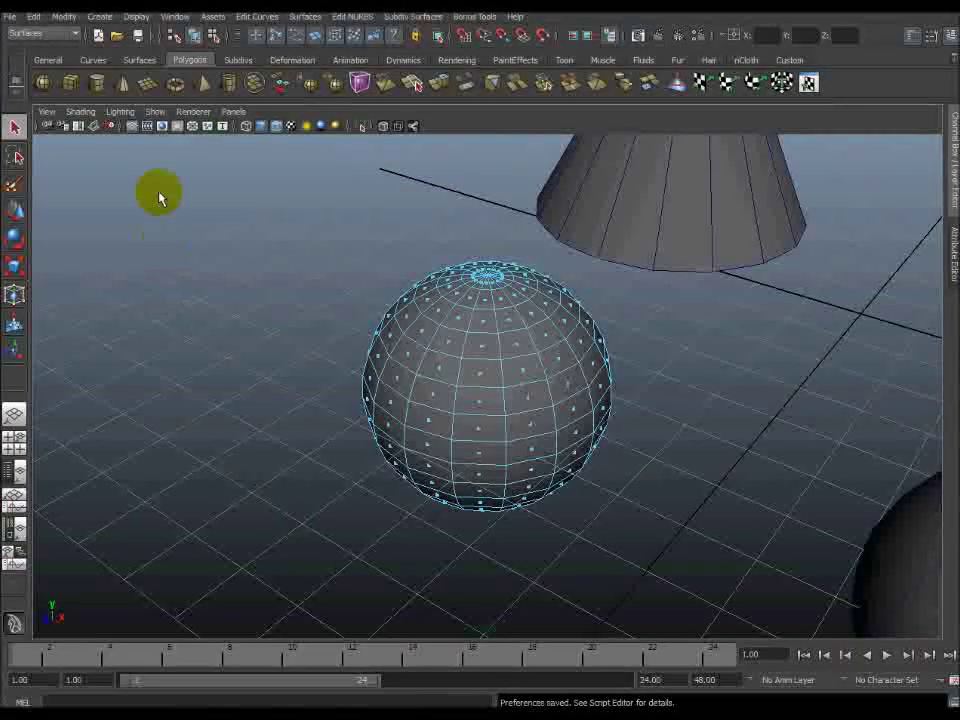
Step: In Preferences > Selection, set Select faces with to Whole face and save
{"action": "left_click", "coordinate": [174, 17]}
{"action": "mouse_move", "coordinate": [214, 96]}
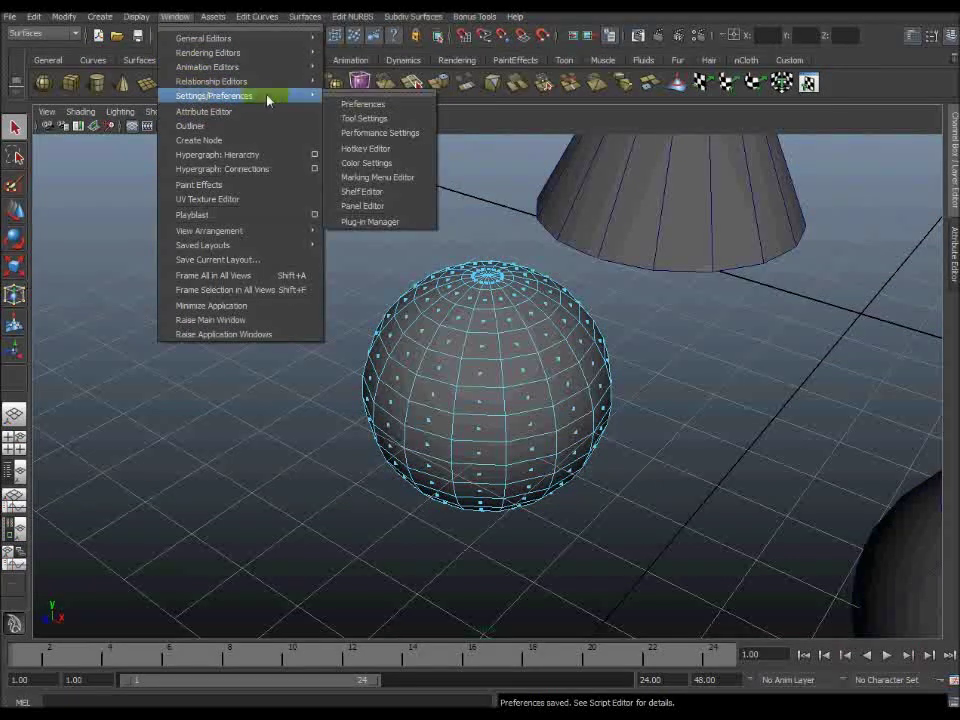
{"action": "left_click", "coordinate": [370, 102]}
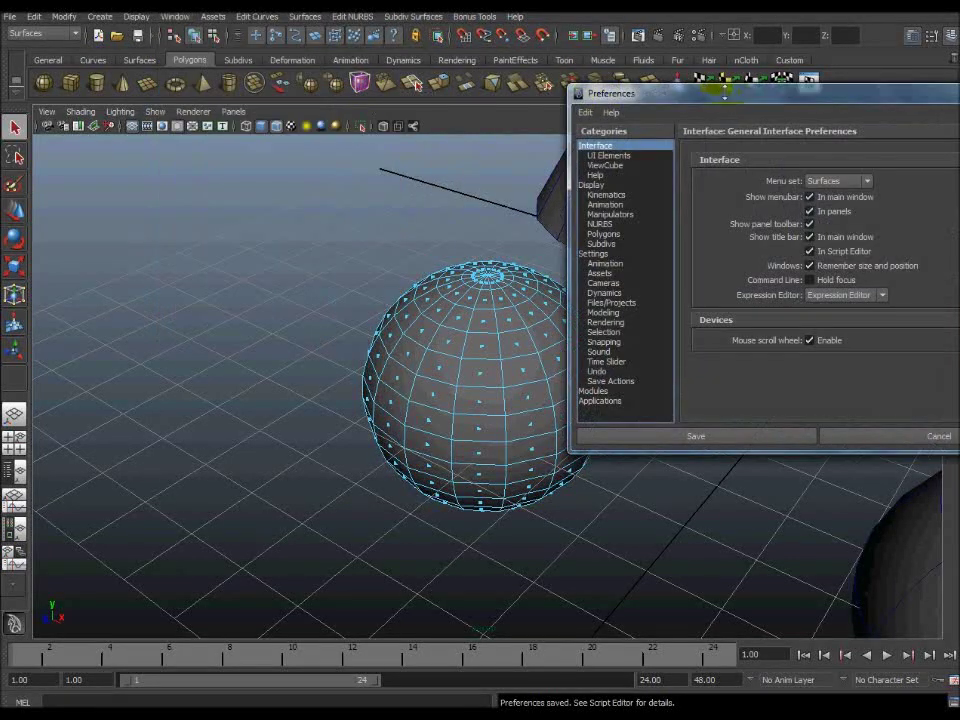
{"action": "left_click_drag", "start_coordinate": [722, 93], "coordinate": [322, 140]}
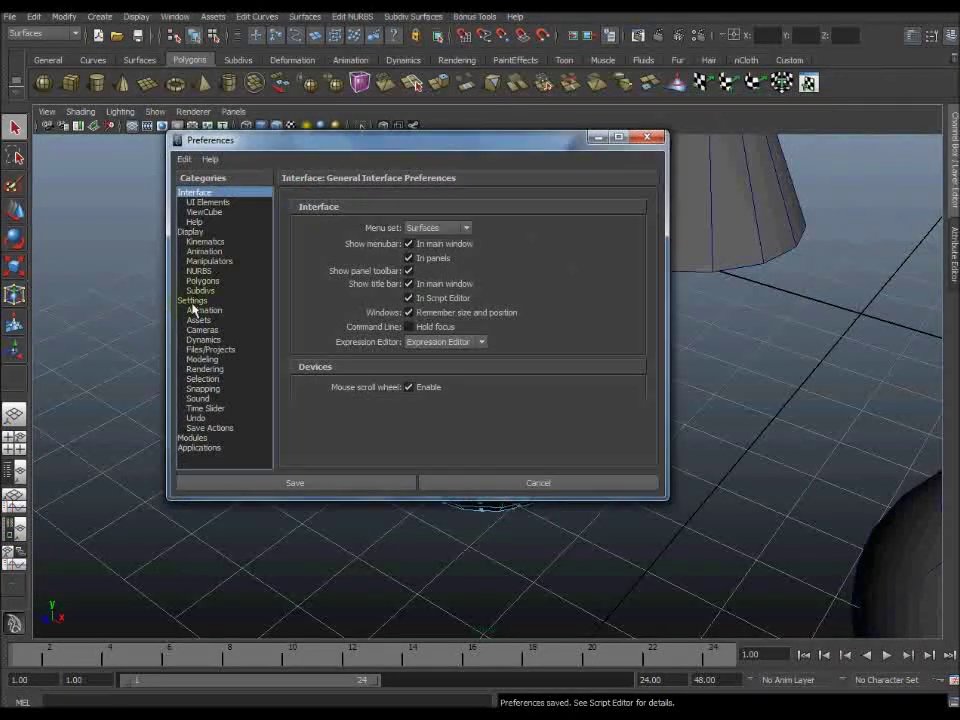
{"action": "left_click", "coordinate": [204, 379]}
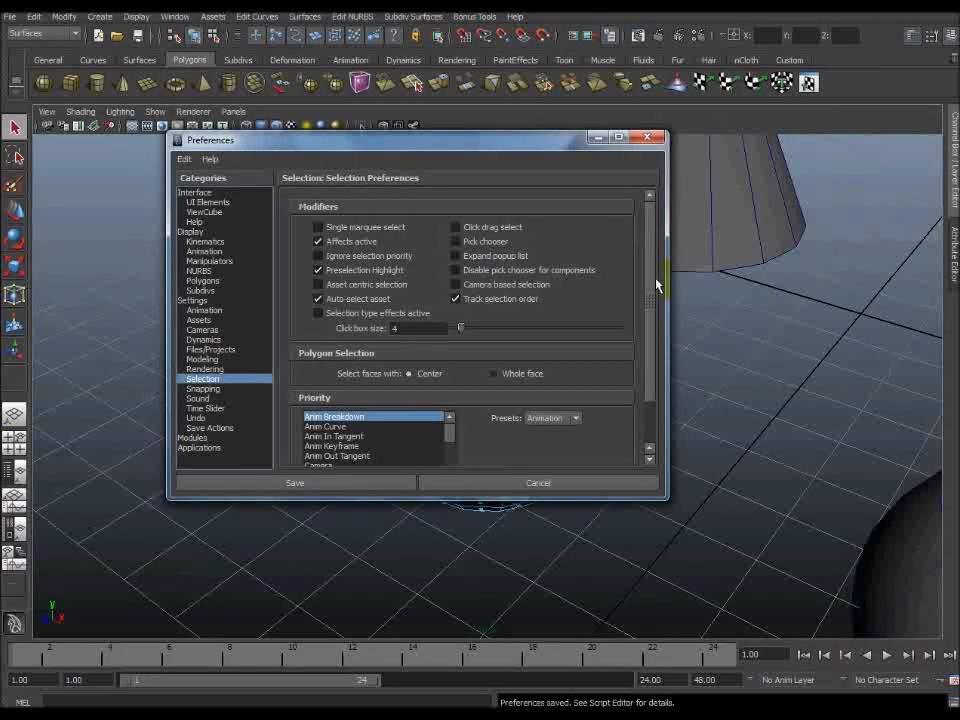
{"action": "scroll", "coordinate": [364, 362], "scroll_direction": "down", "scroll_amount": 1}
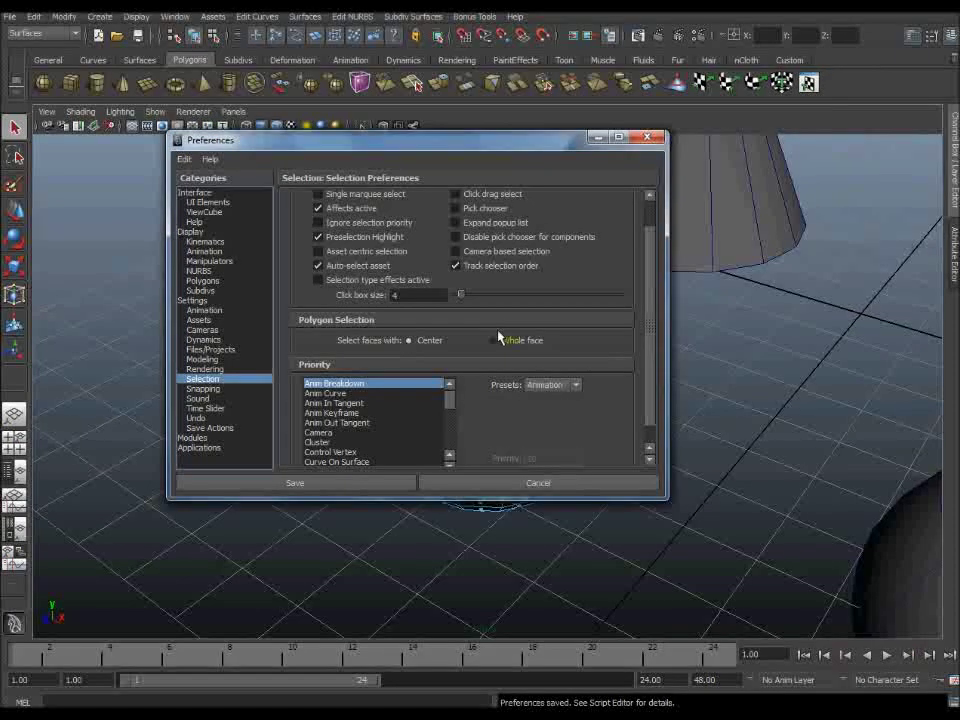
{"action": "left_click", "coordinate": [361, 487]}
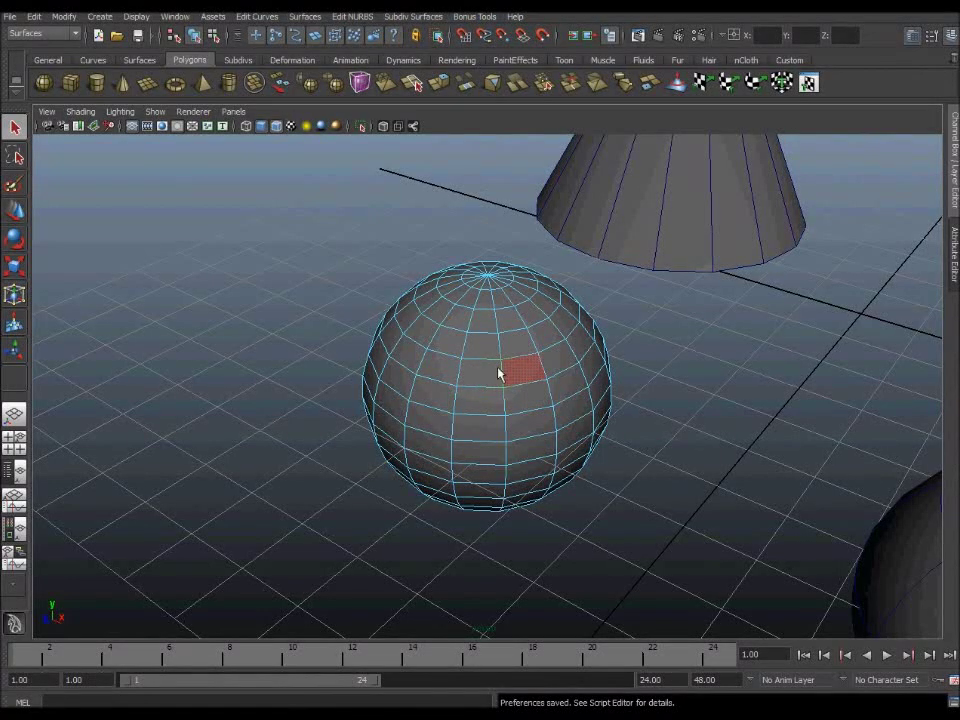
Step: Frame the left polygon cone and select a vertical strip of its faces in Face mode
{"action": "mouse_move", "coordinate": [465, 375]}
{"action": "left_mouse_down", "text": "alt"}
{"action": "mouse_move", "coordinate": [503, 356]}
{"action": "mouse_move", "coordinate": [443, 553]}
{"action": "left_mouse_up", "text": "alt"}
{"action": "right_click_drag", "start_coordinate": [490, 295], "coordinate": [336, 636], "text": "alt"}
{"action": "mouse_move", "coordinate": [418, 480]}
{"action": "right_mouse_down", "text": "alt"}
{"action": "mouse_move", "coordinate": [461, 386]}
{"action": "mouse_move", "coordinate": [475, 470]}
{"action": "mouse_move", "coordinate": [477, 392]}
{"action": "right_mouse_up", "text": "alt"}
{"action": "right_click_drag", "start_coordinate": [479, 445], "coordinate": [476, 420]}
{"action": "left_click", "coordinate": [480, 410]}
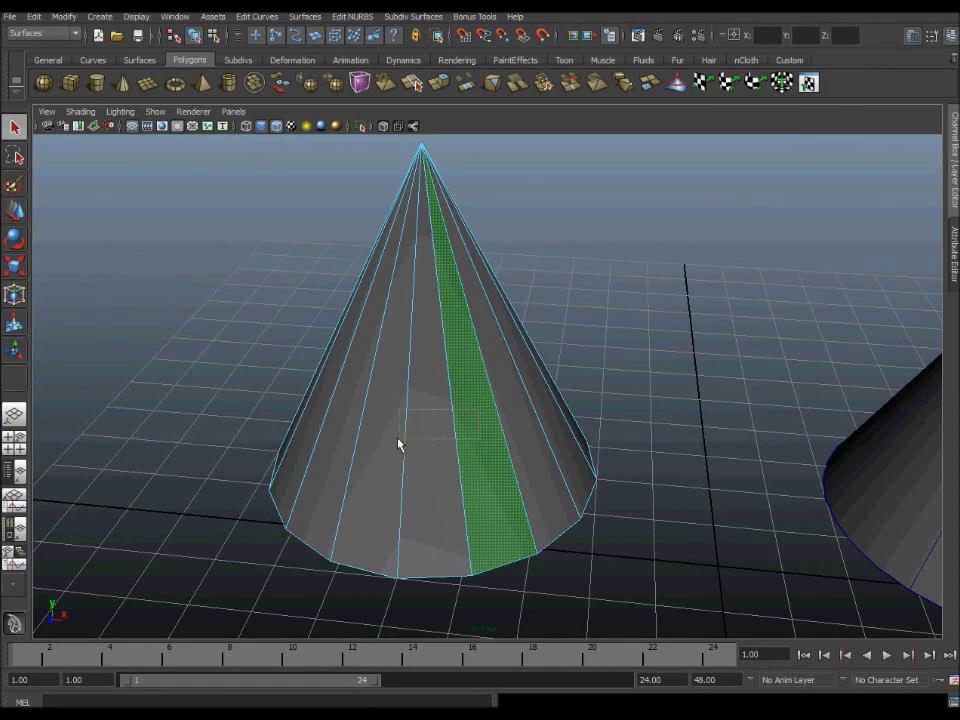
{"action": "left_click", "coordinate": [448, 448], "text": "shift"}
{"action": "left_click_drag", "start_coordinate": [448, 448], "coordinate": [477, 390], "text": "alt"}
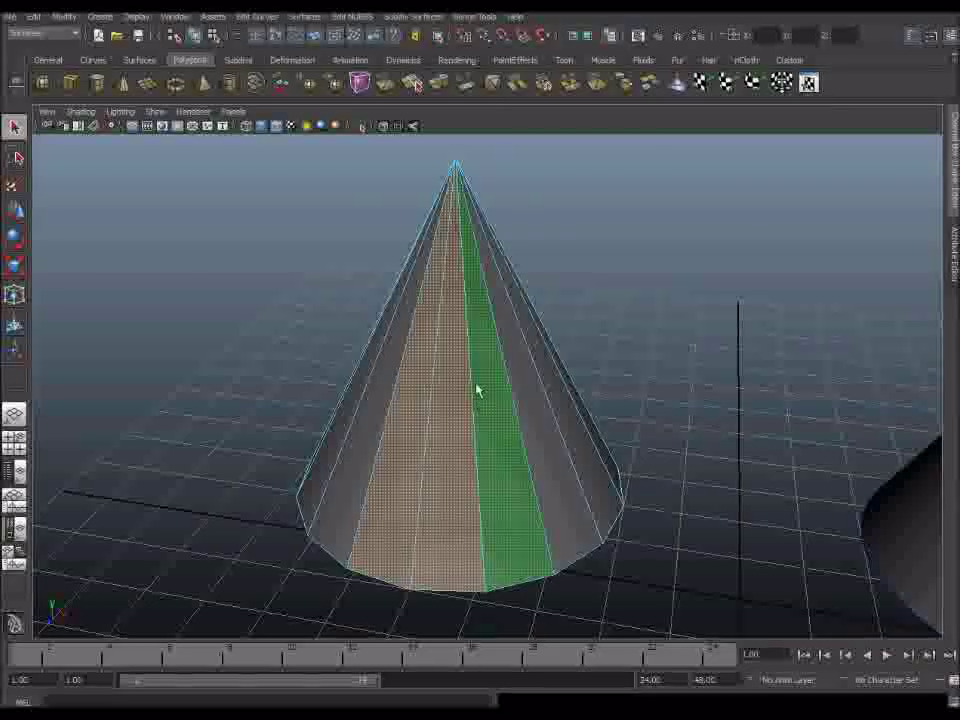
{"action": "right_click", "coordinate": [477, 390]}
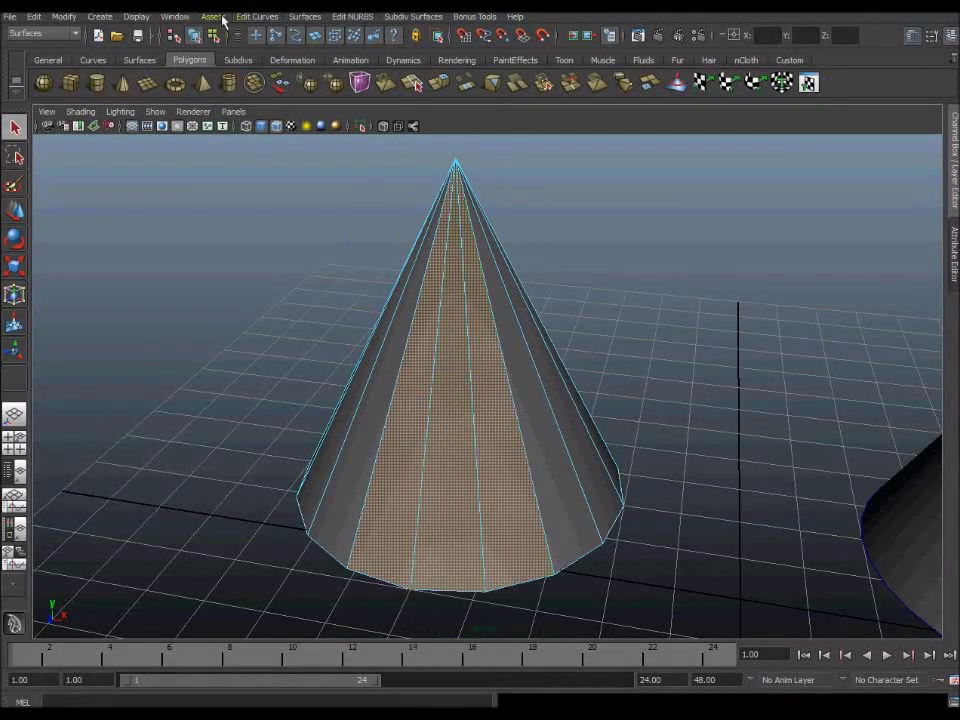
{"action": "left_click", "coordinate": [175, 16]}
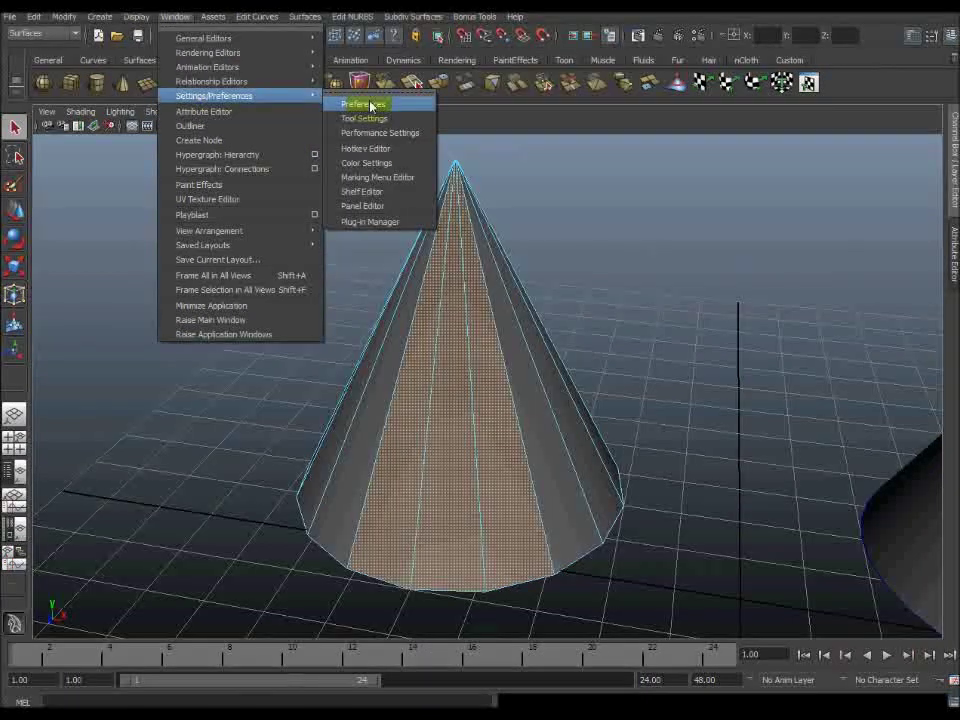
Step: Reopen Preferences, review the Cameras and Selection categories, and save them
{"action": "left_click", "coordinate": [373, 106]}
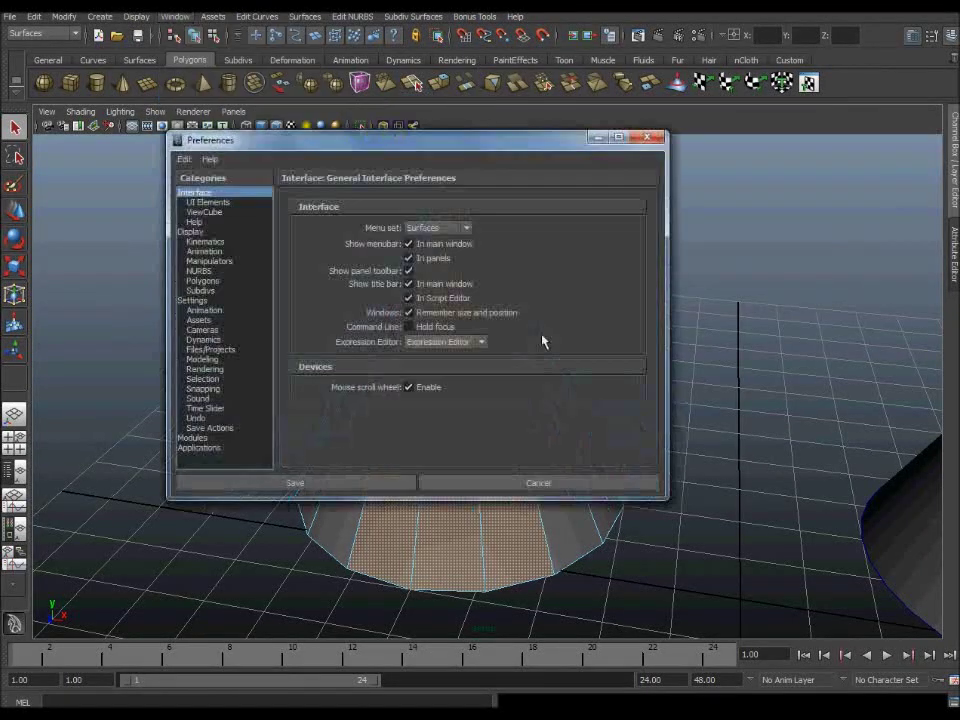
{"action": "left_click", "coordinate": [205, 330]}
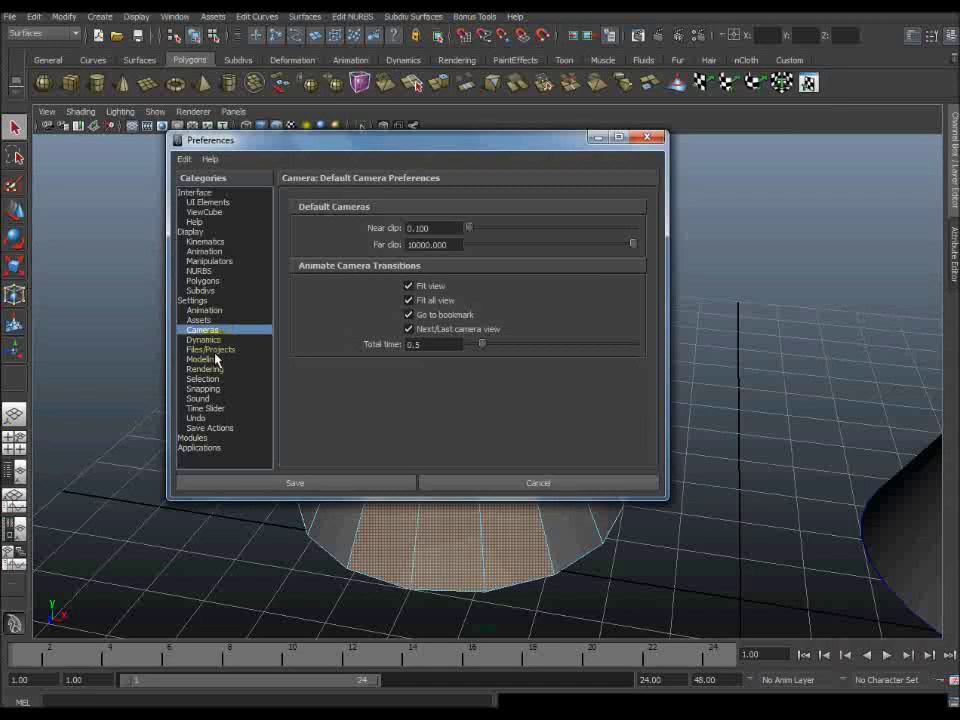
{"action": "left_click", "coordinate": [212, 379]}
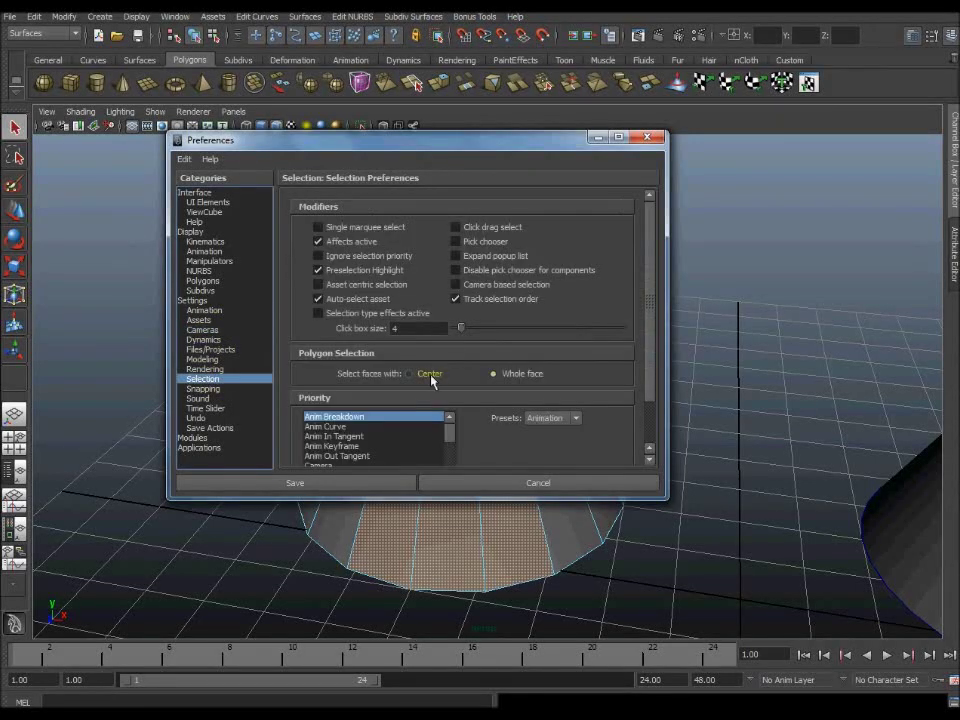
{"action": "left_click", "coordinate": [358, 484]}
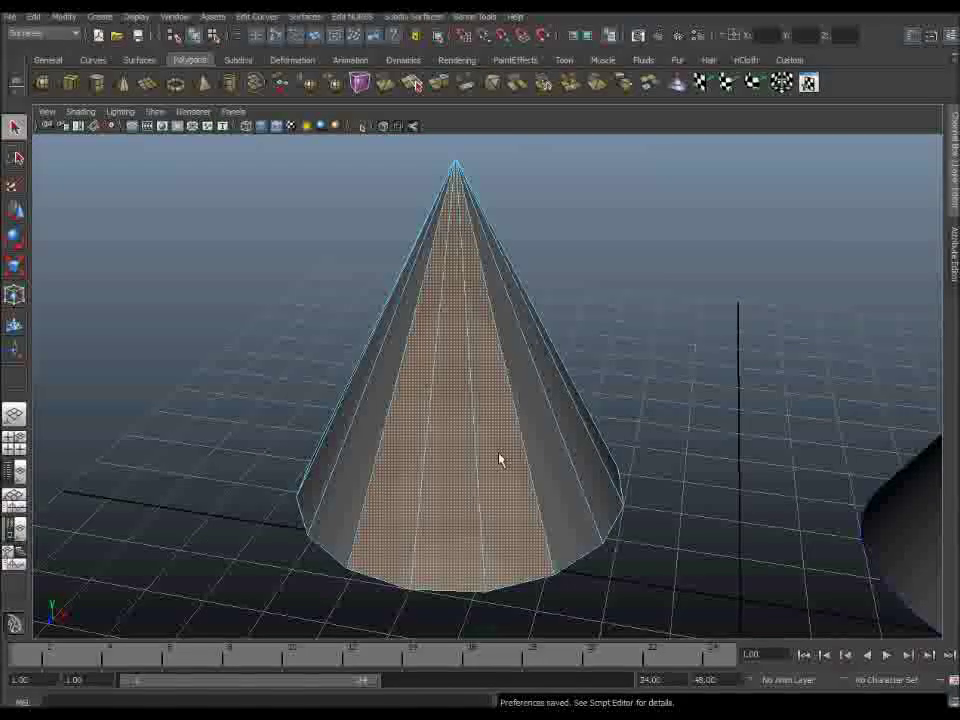
Step: Tumble around the polygon cone and marquee-select its front-facing faces
{"action": "mouse_move", "coordinate": [518, 443]}
{"action": "left_mouse_down", "text": "alt"}
{"action": "mouse_move", "coordinate": [531, 428]}
{"action": "mouse_move", "coordinate": [507, 411]}
{"action": "mouse_move", "coordinate": [580, 482]}
{"action": "left_mouse_up", "text": "alt"}
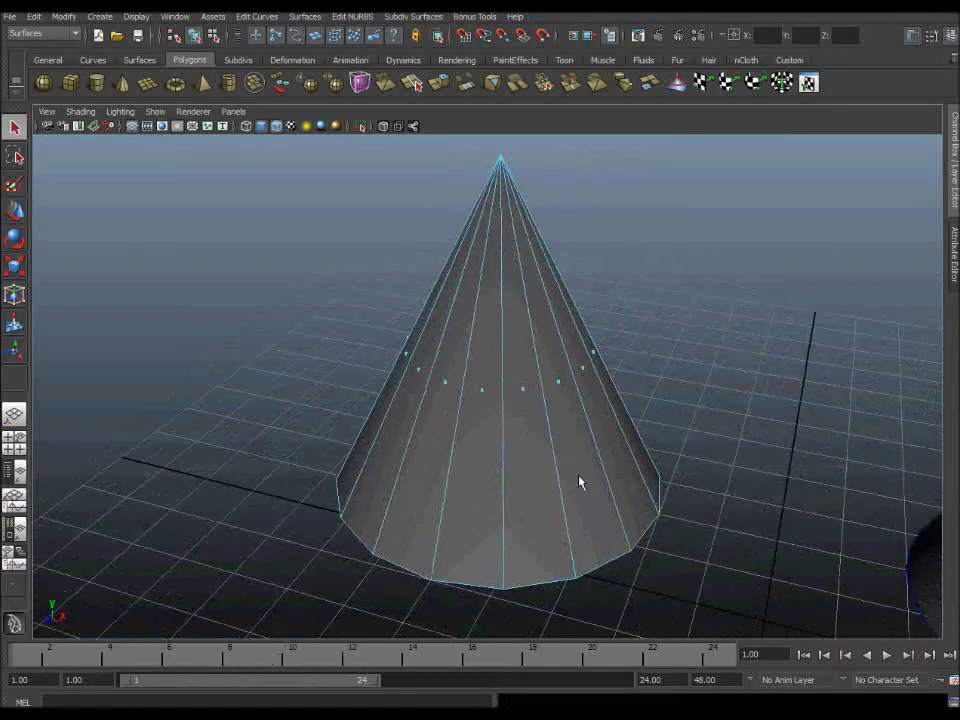
{"action": "mouse_move", "coordinate": [518, 493]}
{"action": "left_mouse_down", "text": "alt"}
{"action": "mouse_move", "coordinate": [540, 465]}
{"action": "mouse_move", "coordinate": [591, 499]}
{"action": "mouse_move", "coordinate": [590, 535]}
{"action": "mouse_move", "coordinate": [593, 492]}
{"action": "left_mouse_up", "text": "alt"}
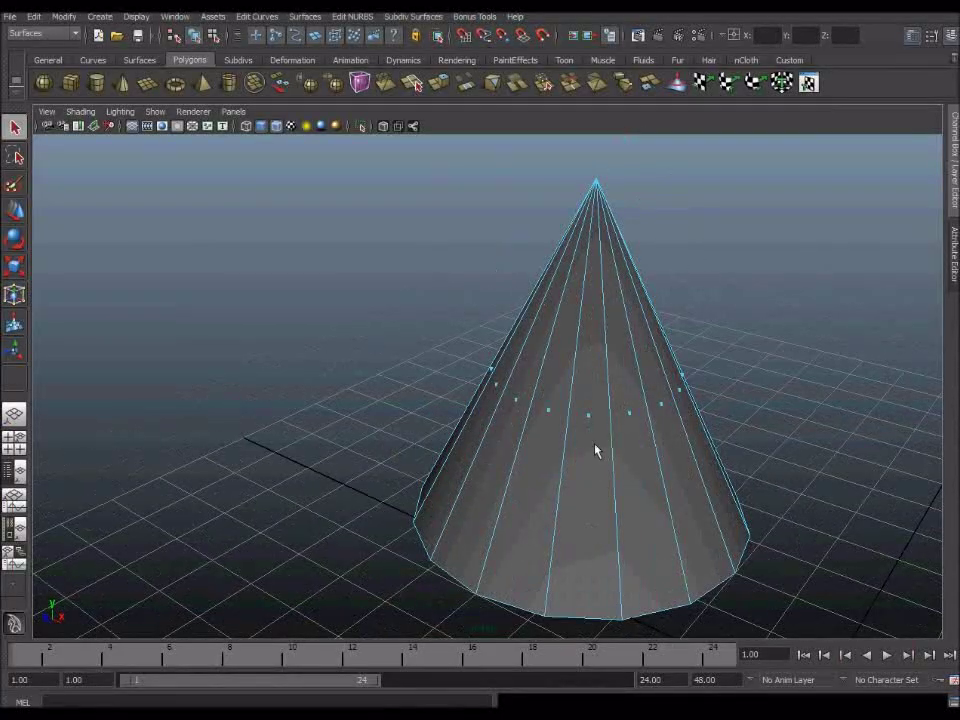
{"action": "left_click_drag", "start_coordinate": [600, 434], "coordinate": [467, 394]}
{"action": "mouse_move", "coordinate": [497, 437]}
{"action": "left_mouse_down", "text": "alt"}
{"action": "mouse_move", "coordinate": [570, 431]}
{"action": "mouse_move", "coordinate": [308, 473]}
{"action": "mouse_move", "coordinate": [435, 491]}
{"action": "mouse_move", "coordinate": [272, 171]}
{"action": "left_mouse_up", "text": "alt"}
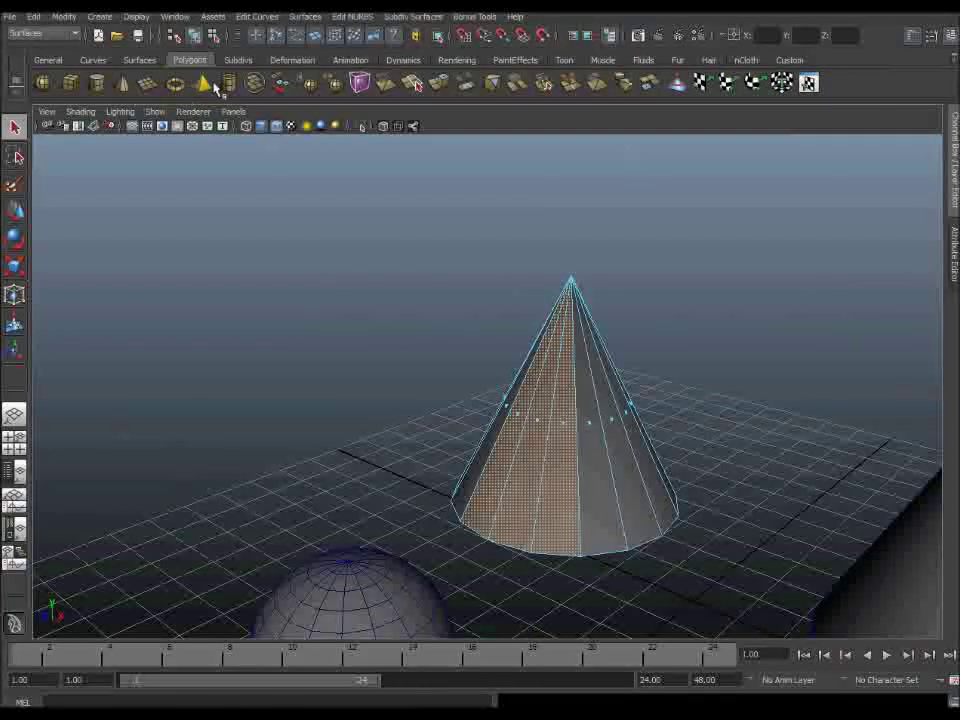
Step: Create a polygon cylinder and move it left of the cone near the sphere
{"action": "left_click", "coordinate": [96, 83]}
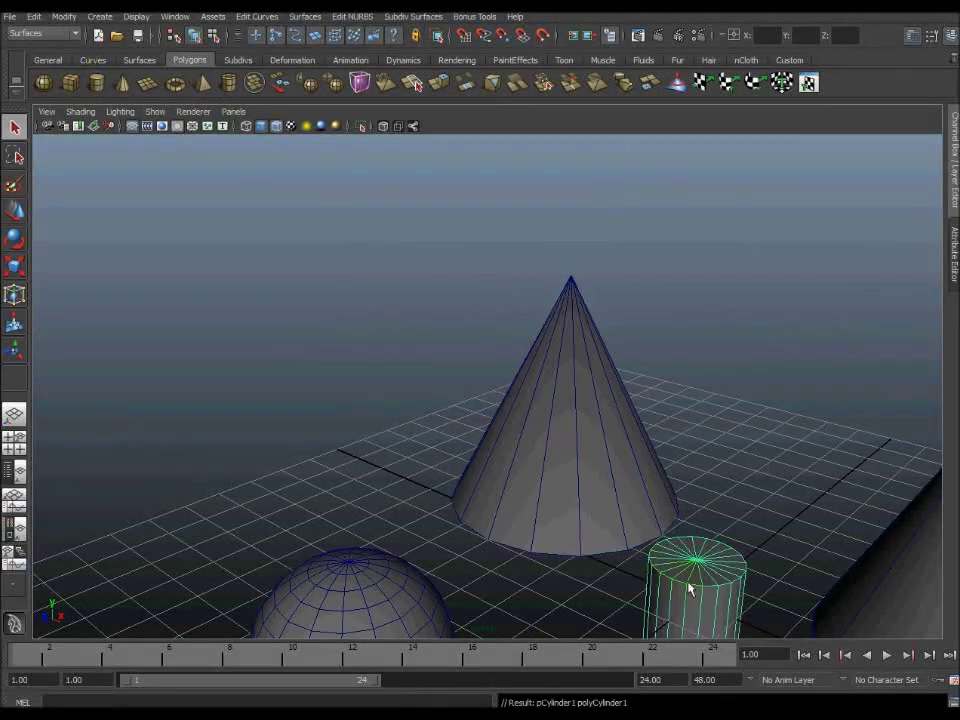
{"action": "key", "text": "w"}
{"action": "left_click_drag", "start_coordinate": [734, 618], "coordinate": [437, 505]}
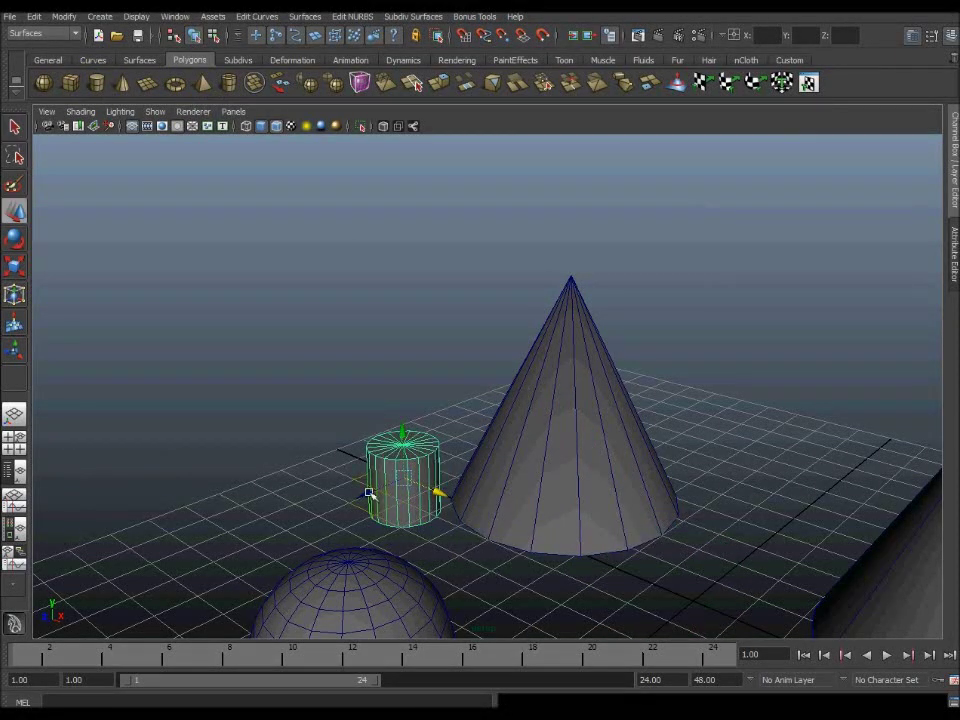
{"action": "left_click_drag", "start_coordinate": [362, 478], "coordinate": [245, 522]}
{"action": "key", "text": "f"}
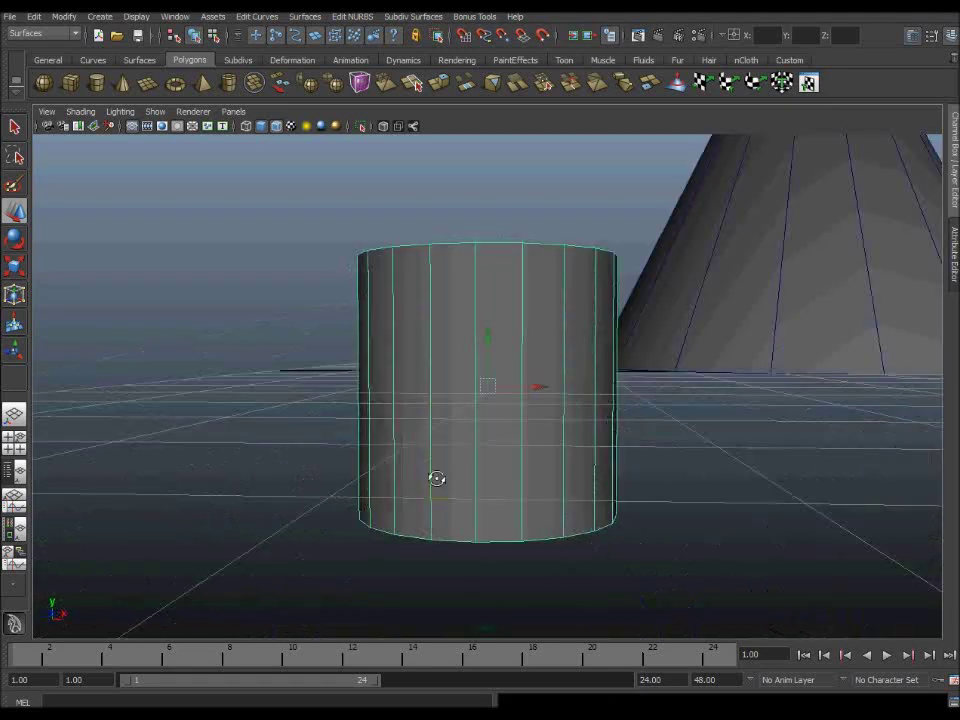
Step: Switch the cylinder to Face mode and select the faces of its top cap
{"action": "right_click", "coordinate": [440, 357]}
{"action": "left_click", "coordinate": [439, 392]}
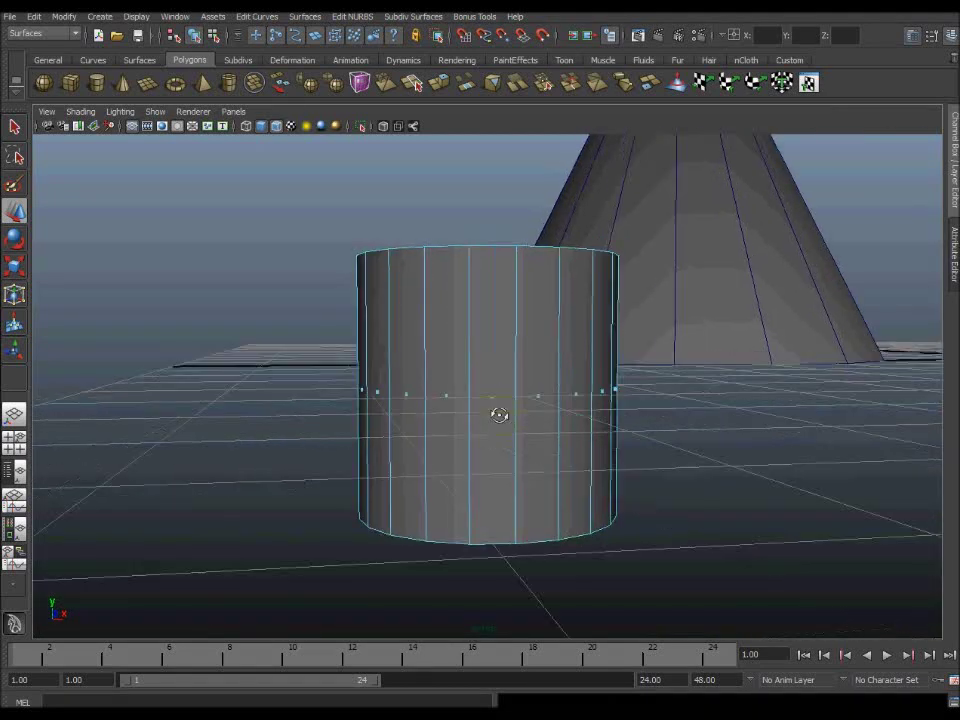
{"action": "left_click_drag", "start_coordinate": [497, 413], "coordinate": [456, 427], "text": "alt"}
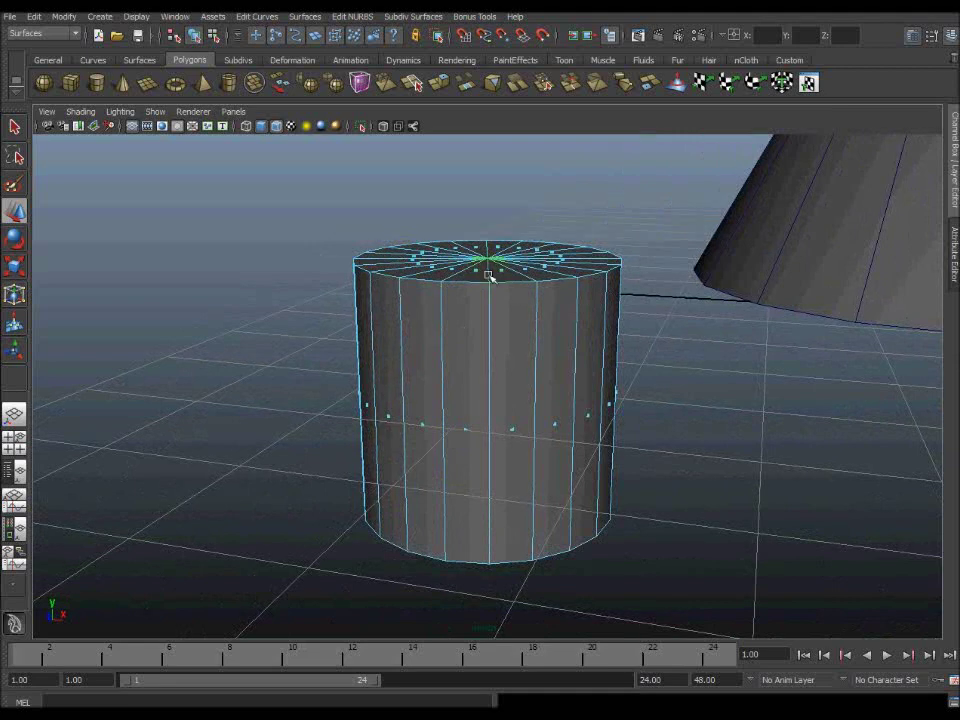
{"action": "left_click_drag", "start_coordinate": [536, 300], "coordinate": [540, 285], "text": "alt"}
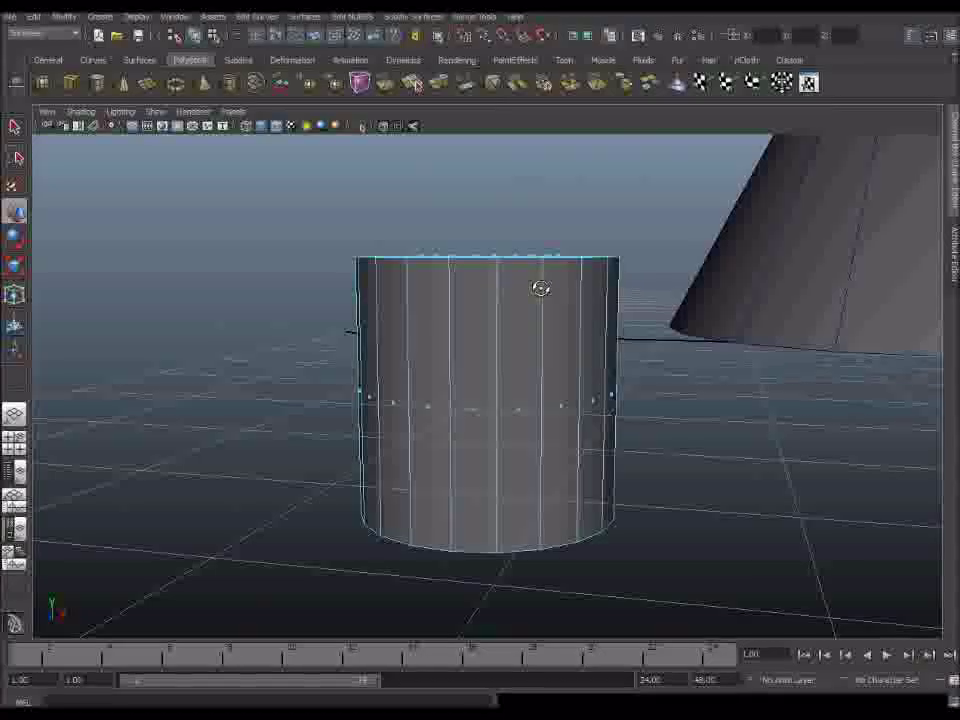
{"action": "mouse_move", "coordinate": [379, 206]}
{"action": "left_mouse_down", "text": "alt"}
{"action": "mouse_move", "coordinate": [454, 236]}
{"action": "mouse_move", "coordinate": [435, 231]}
{"action": "left_mouse_up", "text": "alt"}
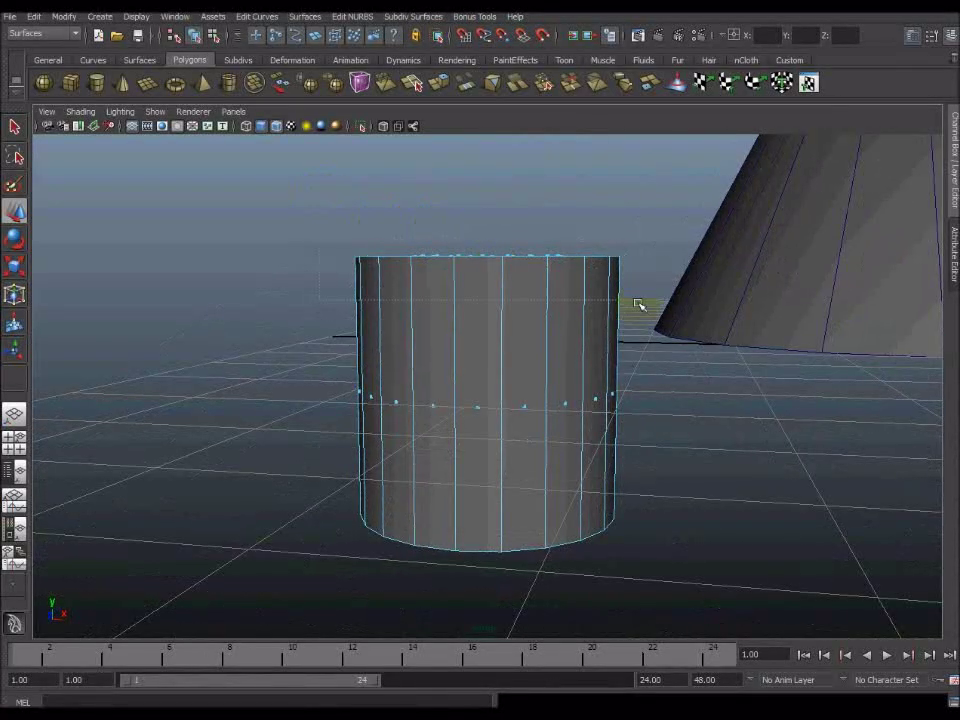
{"action": "left_click", "coordinate": [490, 232]}
{"action": "mouse_move", "coordinate": [553, 246]}
{"action": "left_mouse_down", "text": "alt"}
{"action": "mouse_move", "coordinate": [493, 279]}
{"action": "mouse_move", "coordinate": [611, 253]}
{"action": "mouse_move", "coordinate": [552, 268]}
{"action": "mouse_move", "coordinate": [560, 264]}
{"action": "left_mouse_up", "text": "alt"}
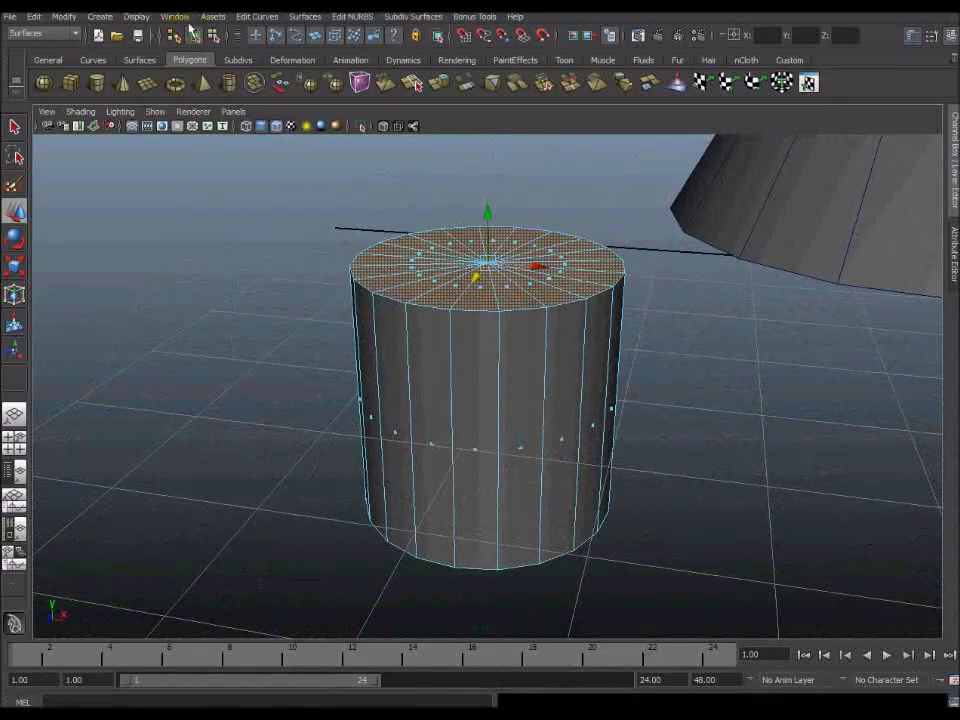
{"action": "left_click", "coordinate": [175, 17]}
{"action": "mouse_move", "coordinate": [214, 96]}
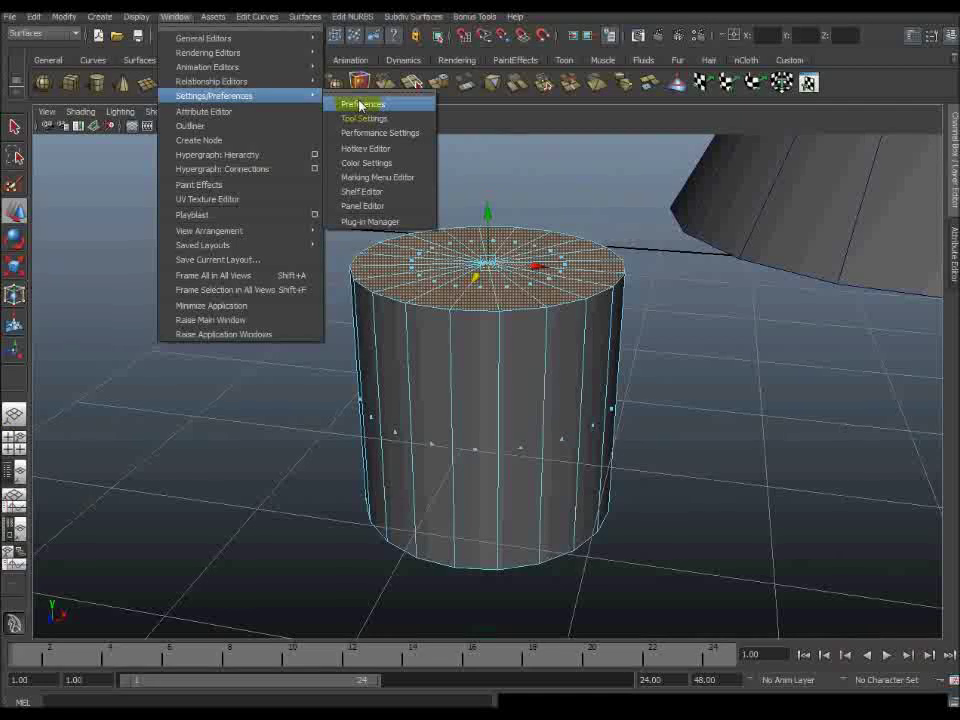
{"action": "left_click", "coordinate": [364, 106]}
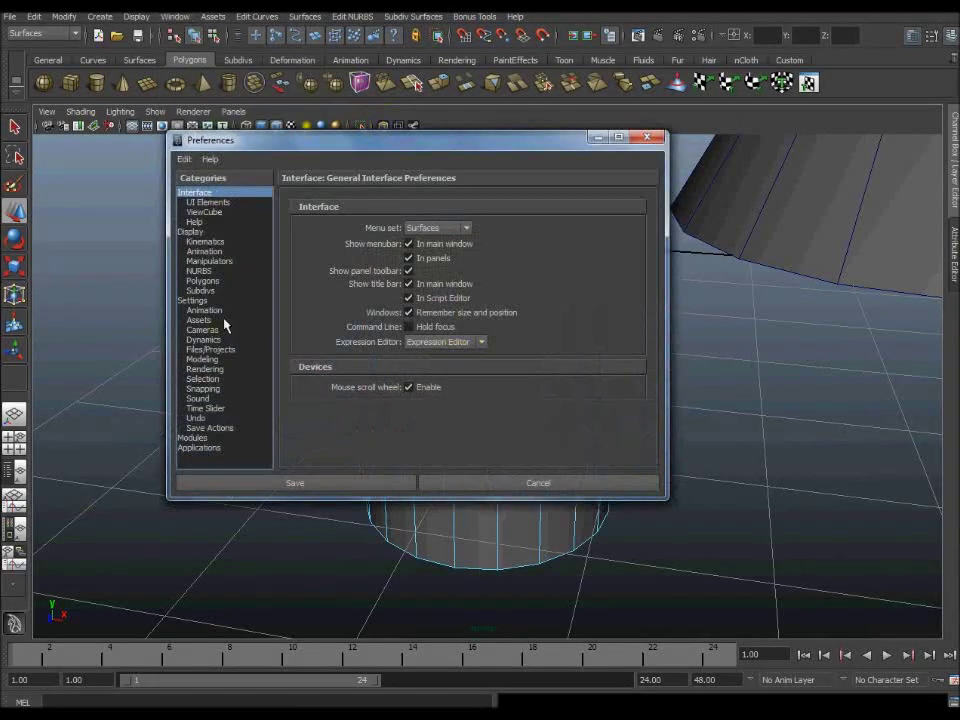
{"action": "left_click", "coordinate": [214, 380]}
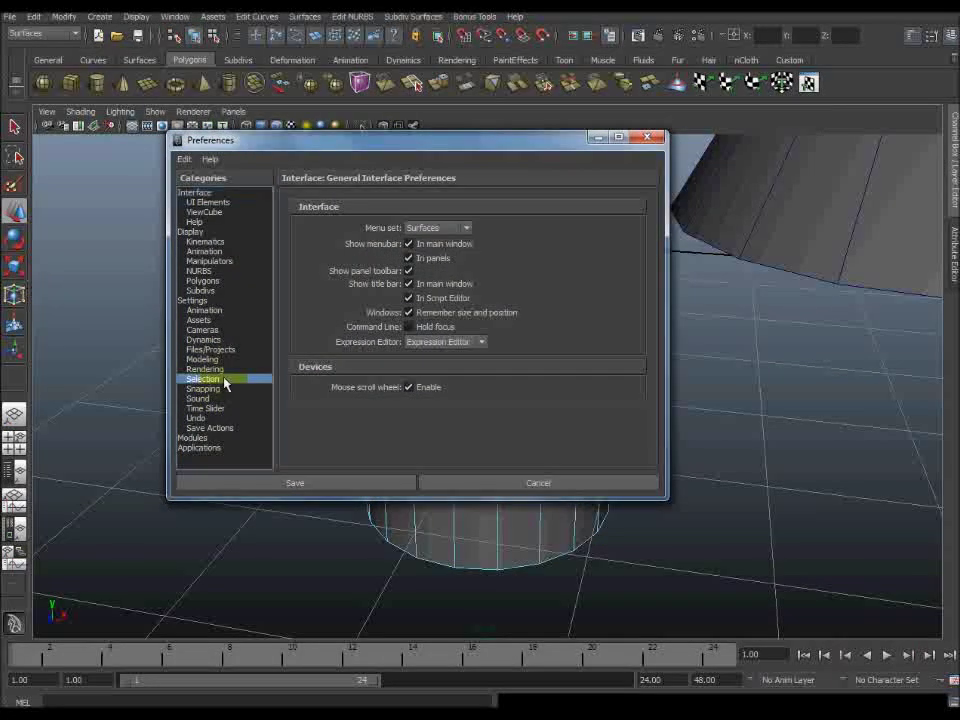
{"action": "left_click", "coordinate": [383, 485]}
{"action": "mouse_move", "coordinate": [377, 489]}
{"action": "left_mouse_down", "text": "alt"}
{"action": "mouse_move", "coordinate": [251, 345]}
{"action": "mouse_move", "coordinate": [291, 339]}
{"action": "mouse_move", "coordinate": [268, 326]}
{"action": "left_mouse_up", "text": "alt"}
{"action": "mouse_move", "coordinate": [333, 225]}
{"action": "left_mouse_down", "text": "alt"}
{"action": "mouse_move", "coordinate": [311, 261]}
{"action": "mouse_move", "coordinate": [285, 208]}
{"action": "left_mouse_up", "text": "alt"}
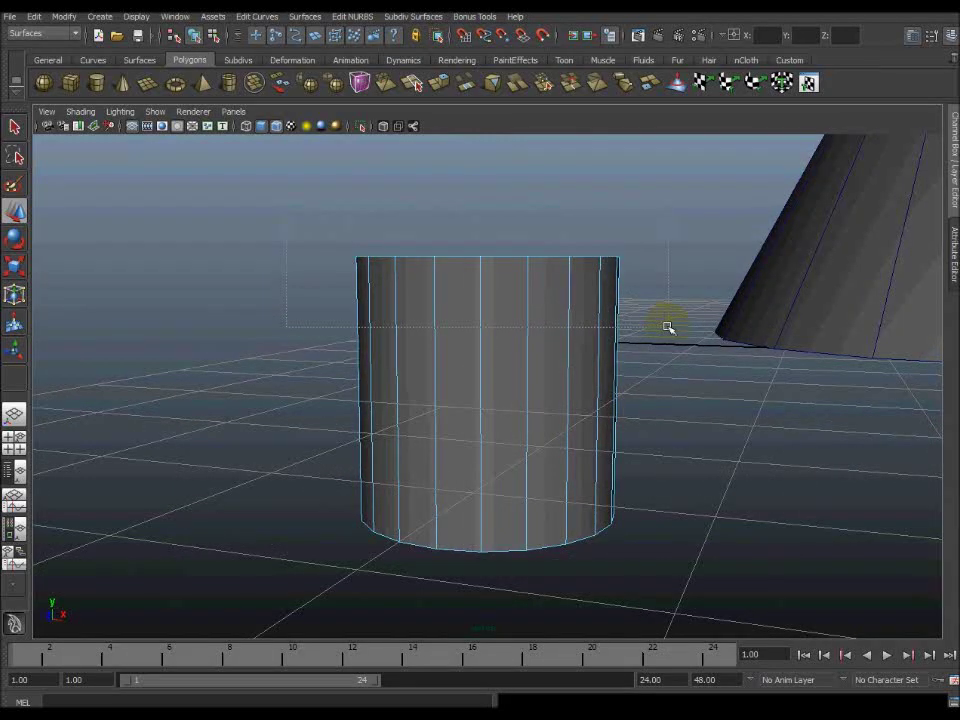
Step: Select the cylinder's faces and reduce the selection to just the top cap
{"action": "left_click", "coordinate": [596, 283]}
{"action": "mouse_move", "coordinate": [596, 283]}
{"action": "left_mouse_down", "text": "alt"}
{"action": "mouse_move", "coordinate": [527, 306]}
{"action": "mouse_move", "coordinate": [579, 246]}
{"action": "mouse_move", "coordinate": [548, 296]}
{"action": "left_mouse_up", "text": "alt"}
{"action": "mouse_move", "coordinate": [345, 420]}
{"action": "left_mouse_down", "text": "alt"}
{"action": "mouse_move", "coordinate": [480, 385]}
{"action": "mouse_move", "coordinate": [536, 388]}
{"action": "mouse_move", "coordinate": [520, 388]}
{"action": "mouse_move", "coordinate": [531, 364]}
{"action": "left_mouse_up", "text": "alt"}
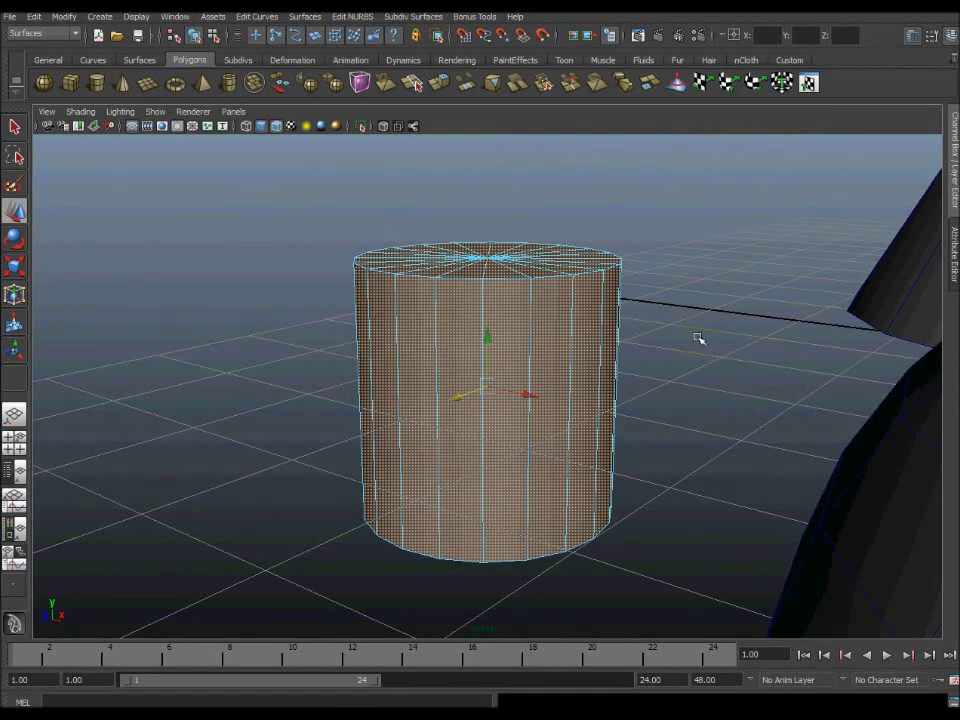
{"action": "key", "text": "ctrl+z"}
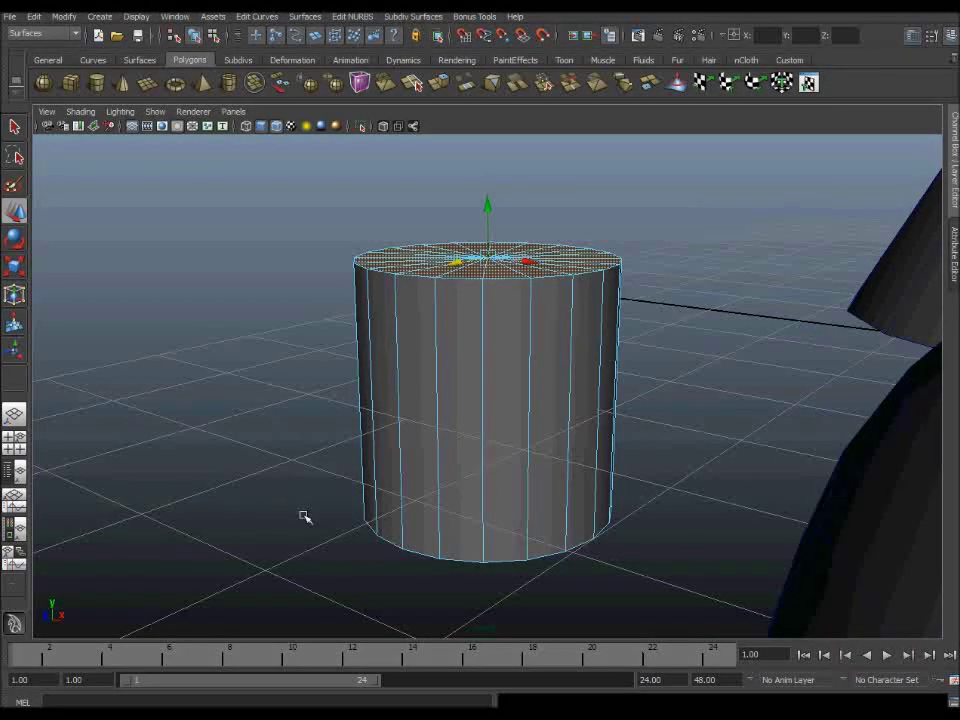
{"action": "mouse_move", "coordinate": [316, 456]}
{"action": "left_mouse_down", "text": "alt"}
{"action": "mouse_move", "coordinate": [471, 448]}
{"action": "mouse_move", "coordinate": [360, 454]}
{"action": "mouse_move", "coordinate": [337, 483]}
{"action": "mouse_move", "coordinate": [347, 477]}
{"action": "left_mouse_up", "text": "alt"}
Step: Open Window > Settings/Preferences > Preferences
{"action": "right_click_drag", "start_coordinate": [459, 429], "coordinate": [456, 452]}
{"action": "left_click", "coordinate": [175, 17]}
{"action": "mouse_move", "coordinate": [214, 96]}
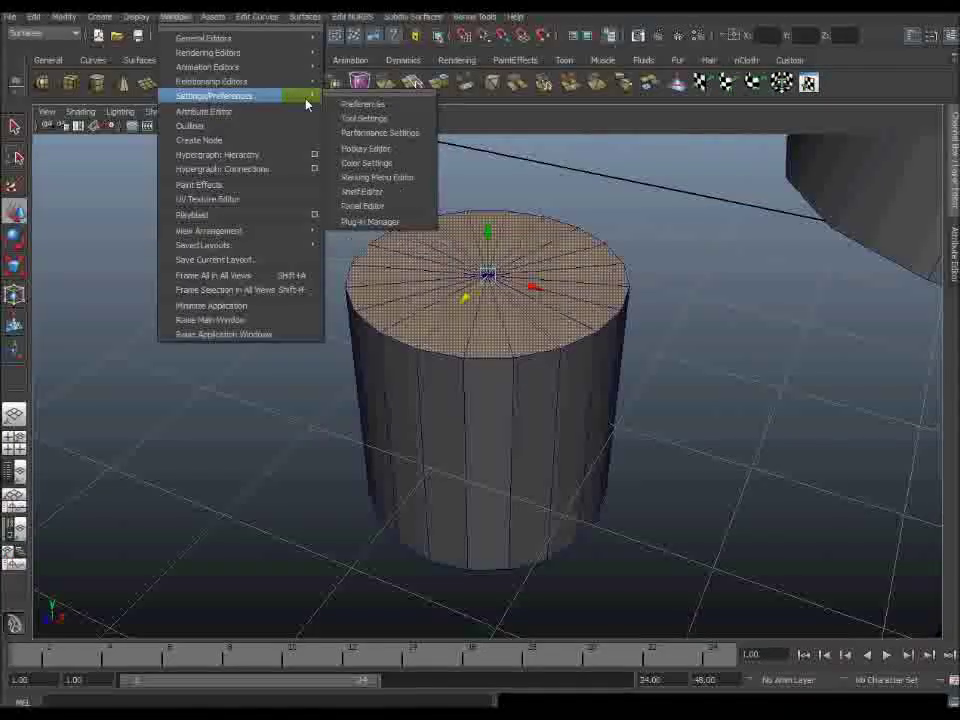
{"action": "left_click", "coordinate": [340, 101]}
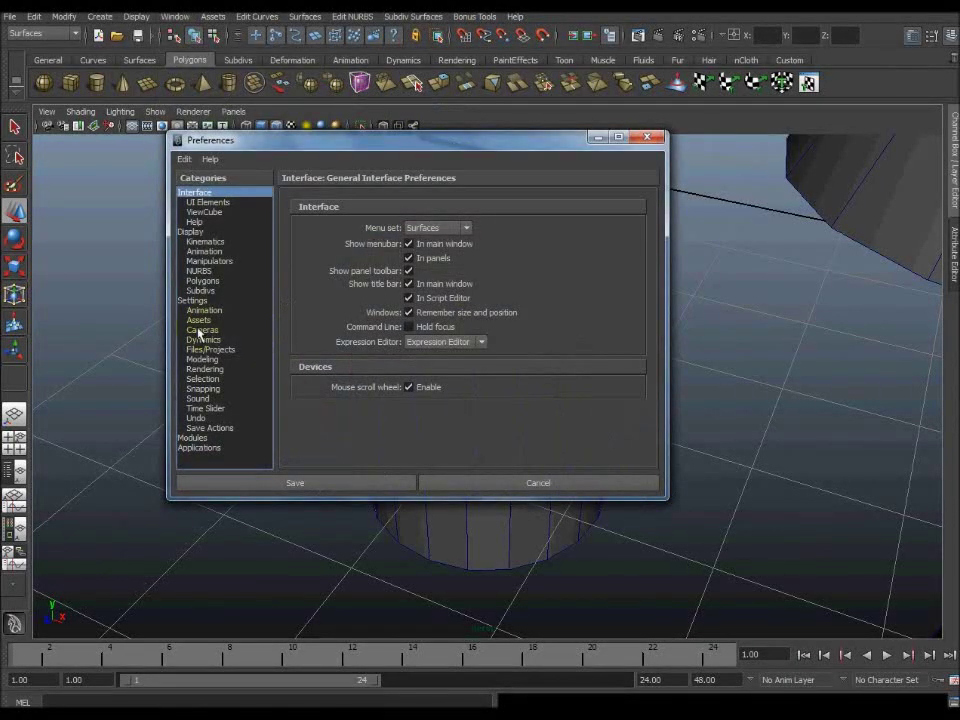
Step: Save the Selection preferences with Select faces with set to Center
{"action": "left_click", "coordinate": [220, 380]}
{"action": "left_click", "coordinate": [220, 389]}
{"action": "left_click", "coordinate": [220, 379]}
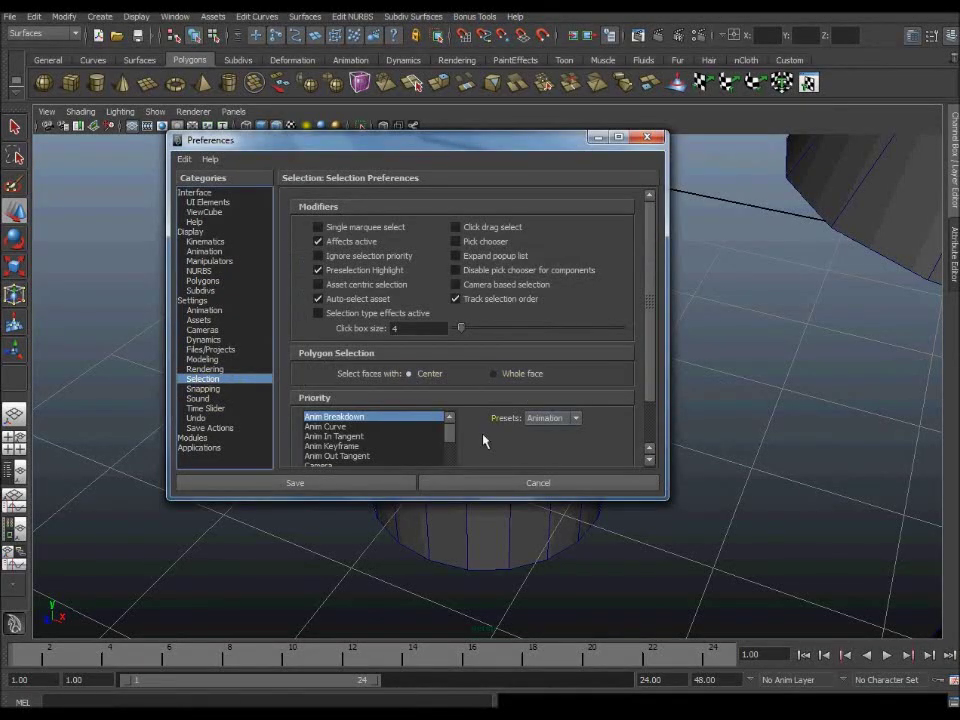
{"action": "left_click", "coordinate": [295, 483]}
Step: Zoom out and orbit to see the cylinder alongside the cones and spheres
{"action": "right_click_drag", "start_coordinate": [829, 356], "coordinate": [266, 336], "text": "alt"}
{"action": "mouse_move", "coordinate": [266, 336]}
{"action": "left_mouse_down", "text": "alt"}
{"action": "mouse_move", "coordinate": [634, 429]}
{"action": "mouse_move", "coordinate": [575, 417]}
{"action": "left_mouse_up", "text": "alt"}
{"action": "middle_click_drag", "start_coordinate": [575, 417], "coordinate": [522, 435], "text": "alt"}
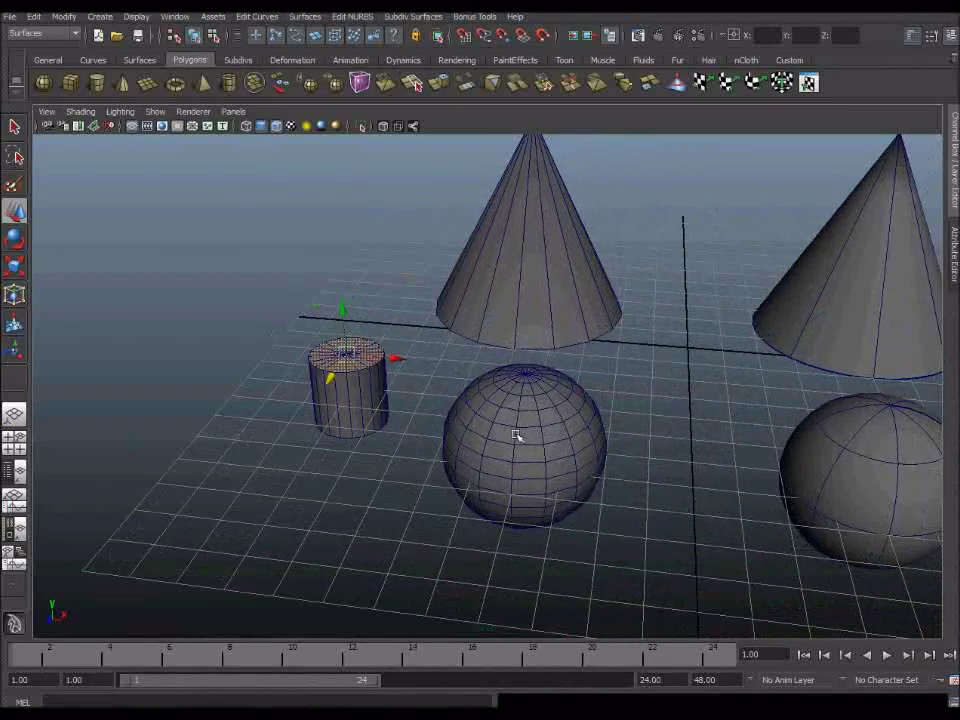
Step: Select pSphere1, zoom in on it, and switch it to Edge mode from the marking menu
{"action": "left_click_drag", "start_coordinate": [516, 436], "coordinate": [418, 392], "text": "alt"}
{"action": "left_click", "coordinate": [420, 395]}
{"action": "right_click_drag", "start_coordinate": [444, 407], "coordinate": [557, 413], "text": "alt"}
{"action": "mouse_move", "coordinate": [505, 431]}
{"action": "left_mouse_down", "text": "alt"}
{"action": "mouse_move", "coordinate": [499, 420]}
{"action": "mouse_move", "coordinate": [514, 439]}
{"action": "left_mouse_up", "text": "alt"}
{"action": "right_click", "coordinate": [507, 391]}
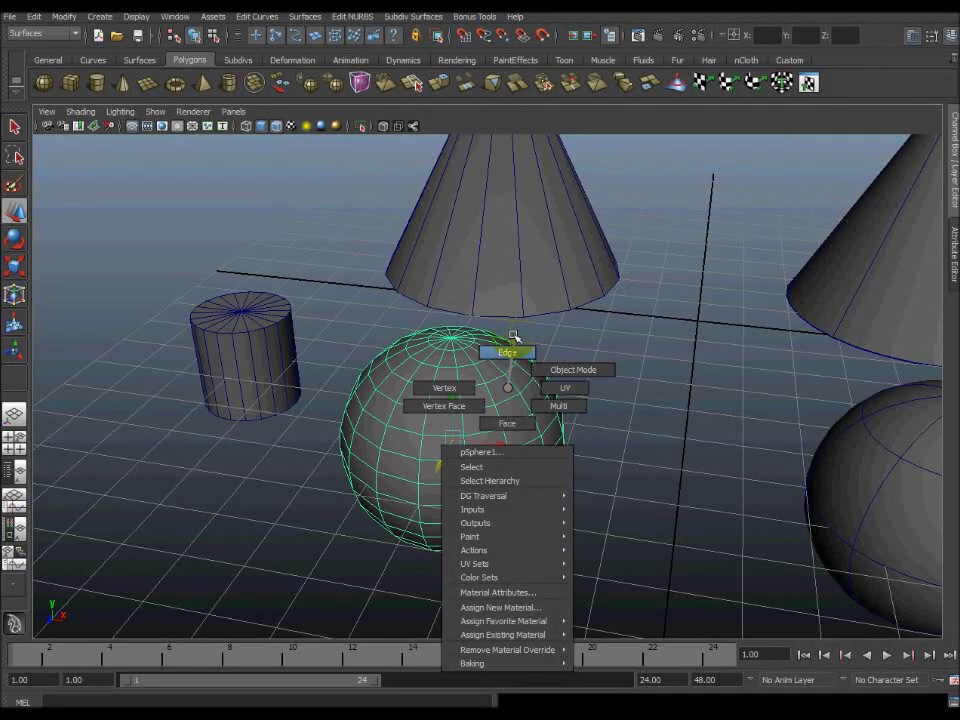
{"action": "right_click_drag", "start_coordinate": [513, 337], "coordinate": [512, 339]}
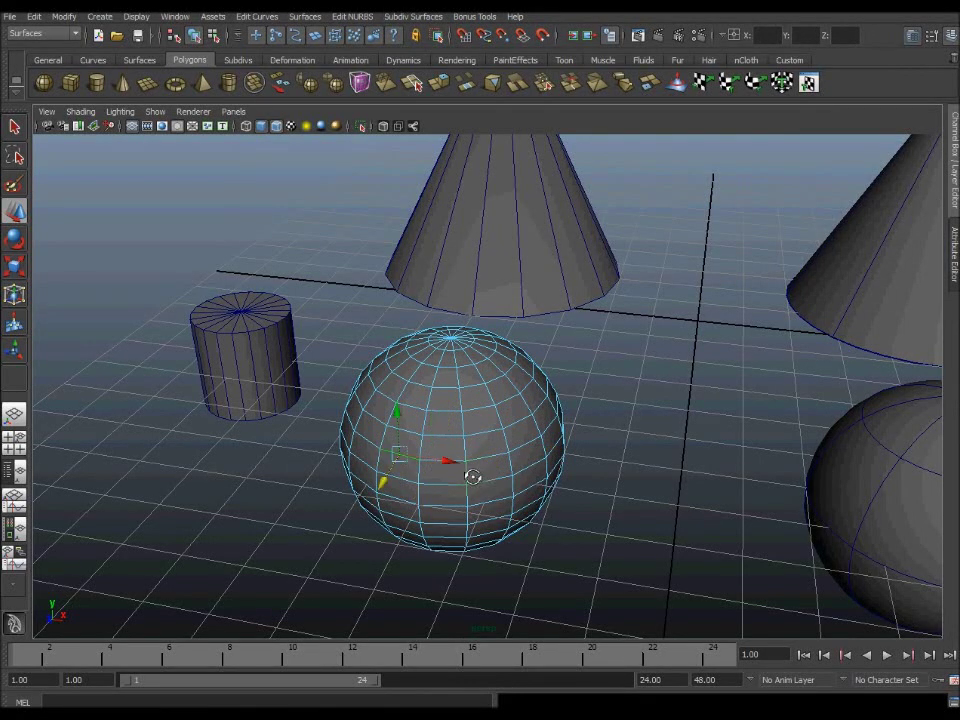
Step: Tumble around the sphere, switch it to vertex editing, and frame the selected vertex
{"action": "right_click_drag", "start_coordinate": [473, 477], "coordinate": [547, 447], "text": "alt"}
{"action": "left_click_drag", "start_coordinate": [427, 450], "coordinate": [381, 459], "text": "alt"}
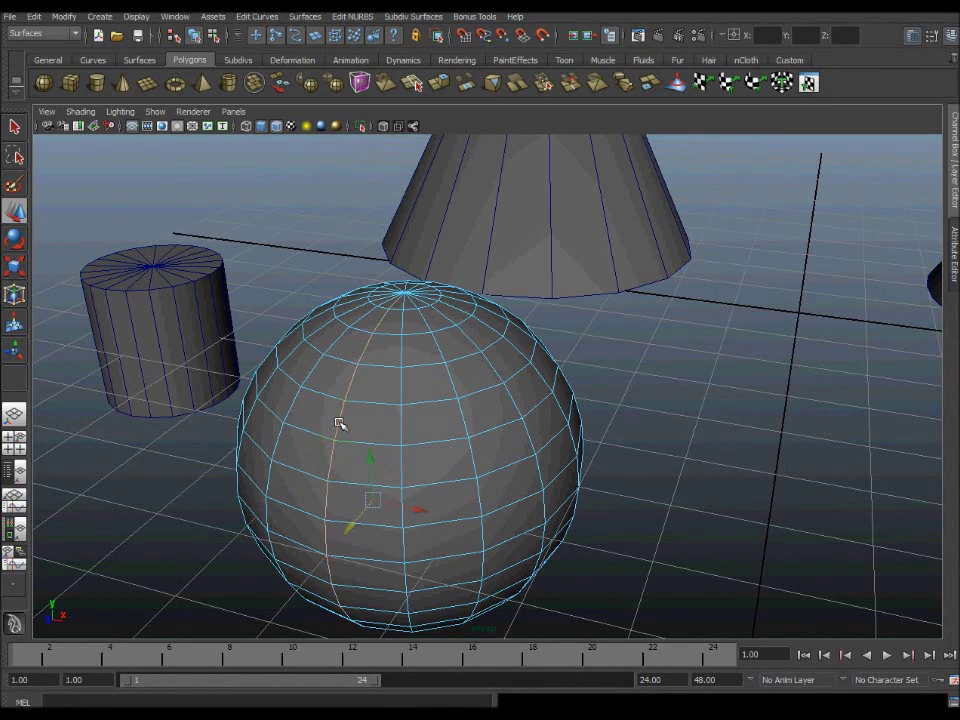
{"action": "mouse_move", "coordinate": [373, 407]}
{"action": "left_mouse_down", "text": "alt"}
{"action": "mouse_move", "coordinate": [407, 407]}
{"action": "mouse_move", "coordinate": [341, 401]}
{"action": "mouse_move", "coordinate": [358, 388]}
{"action": "mouse_move", "coordinate": [349, 401]}
{"action": "mouse_move", "coordinate": [347, 380]}
{"action": "left_mouse_up", "text": "alt"}
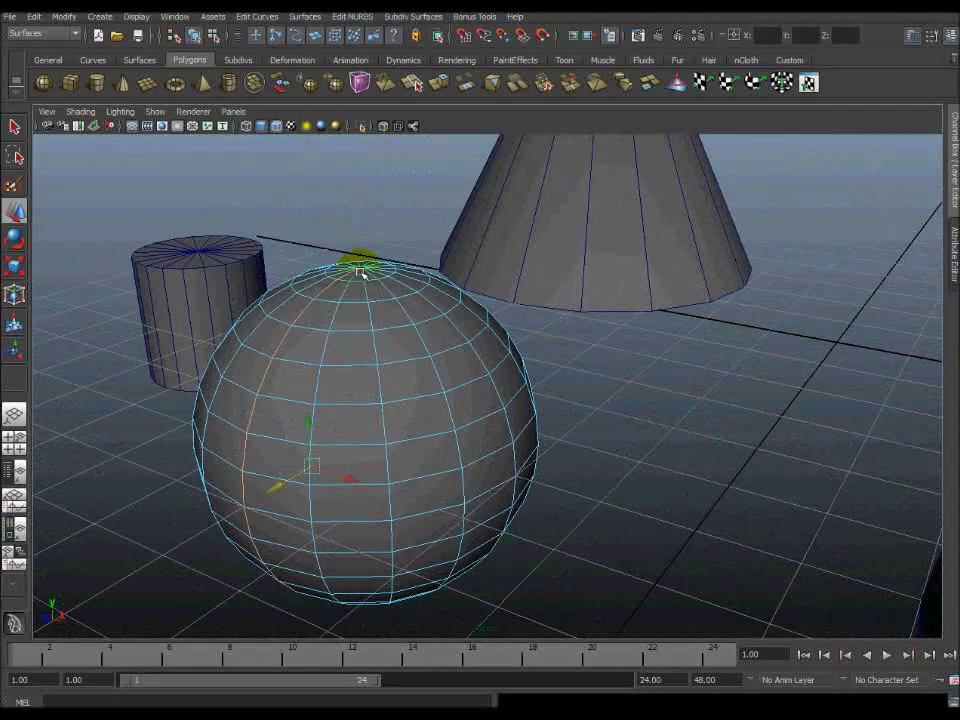
{"action": "mouse_move", "coordinate": [277, 457]}
{"action": "left_mouse_down", "text": "alt"}
{"action": "mouse_move", "coordinate": [289, 422]}
{"action": "mouse_move", "coordinate": [302, 467]}
{"action": "mouse_move", "coordinate": [349, 456]}
{"action": "mouse_move", "coordinate": [281, 454]}
{"action": "mouse_move", "coordinate": [378, 383]}
{"action": "left_mouse_up", "text": "alt"}
{"action": "mouse_move", "coordinate": [411, 371]}
{"action": "right_mouse_down"}
{"action": "mouse_move", "coordinate": [383, 386]}
{"action": "mouse_move", "coordinate": [369, 371]}
{"action": "right_mouse_up"}
{"action": "mouse_move", "coordinate": [332, 360]}
{"action": "left_mouse_down", "text": "alt"}
{"action": "mouse_move", "coordinate": [343, 364]}
{"action": "mouse_move", "coordinate": [366, 480]}
{"action": "mouse_move", "coordinate": [304, 453]}
{"action": "mouse_move", "coordinate": [163, 343]}
{"action": "left_mouse_up", "text": "alt"}
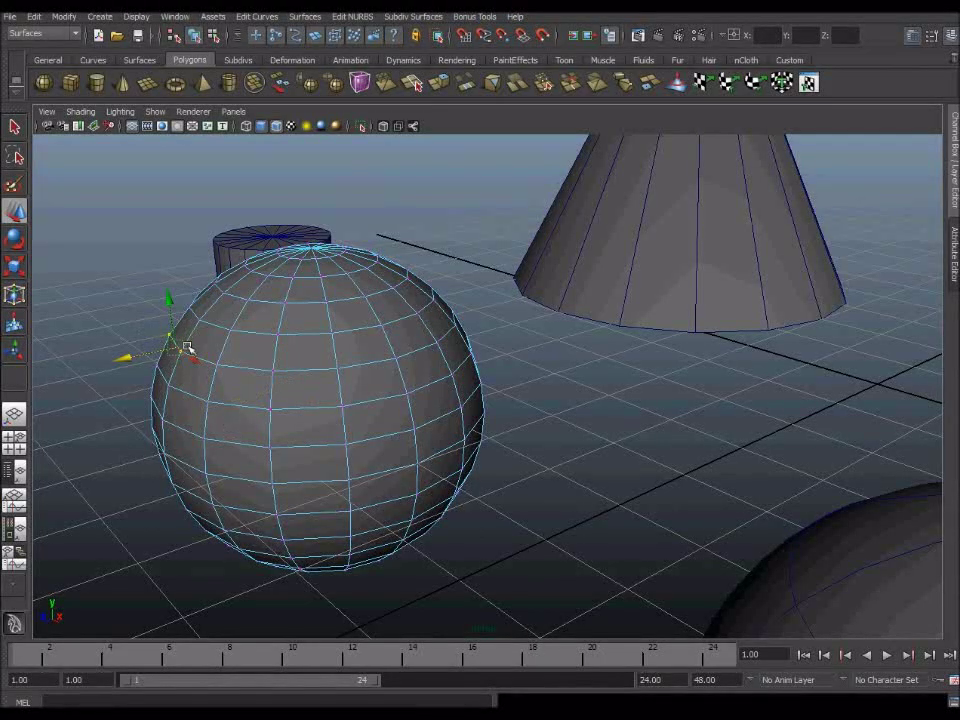
{"action": "key", "text": "f"}
{"action": "mouse_move", "coordinate": [400, 403]}
{"action": "left_mouse_down", "text": "alt"}
{"action": "mouse_move", "coordinate": [154, 439]}
{"action": "mouse_move", "coordinate": [394, 450]}
{"action": "mouse_move", "coordinate": [422, 439]}
{"action": "mouse_move", "coordinate": [472, 462]}
{"action": "mouse_move", "coordinate": [671, 474]}
{"action": "mouse_move", "coordinate": [634, 467]}
{"action": "mouse_move", "coordinate": [595, 479]}
{"action": "left_mouse_up", "text": "alt"}
Step: Return to the plain Select tool and bring up the sphere's component mode menu again
{"action": "key", "text": "q"}
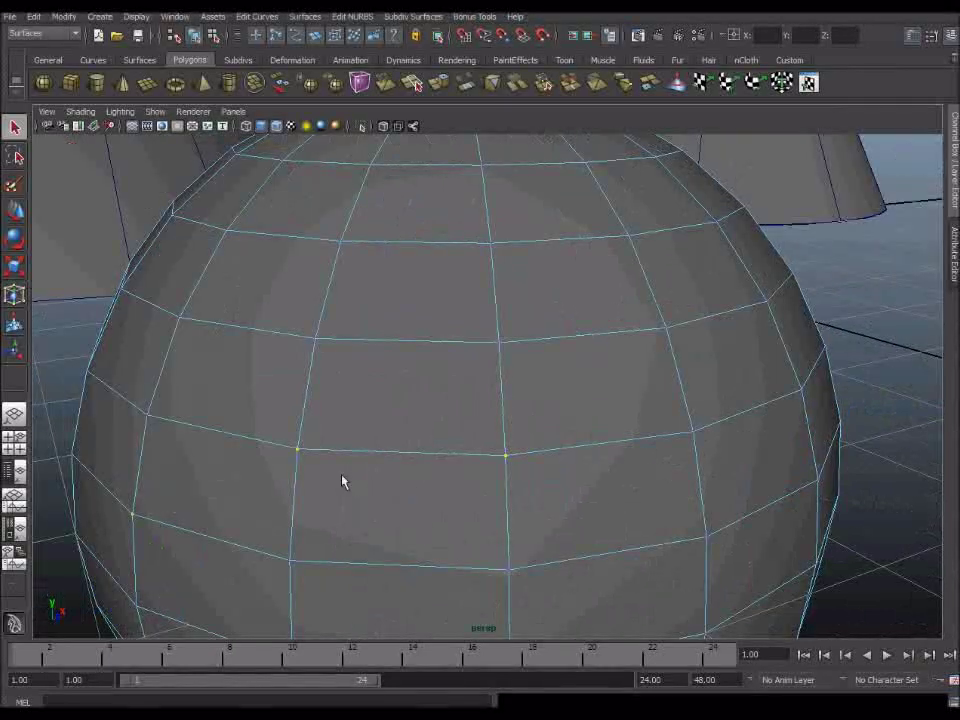
{"action": "left_click_drag", "start_coordinate": [341, 481], "coordinate": [132, 446], "text": "alt"}
{"action": "mouse_move", "coordinate": [390, 451]}
{"action": "left_mouse_down", "text": "alt"}
{"action": "mouse_move", "coordinate": [371, 446]}
{"action": "mouse_move", "coordinate": [407, 446]}
{"action": "left_mouse_up", "text": "alt"}
{"action": "right_click_drag", "start_coordinate": [407, 440], "coordinate": [407, 397]}
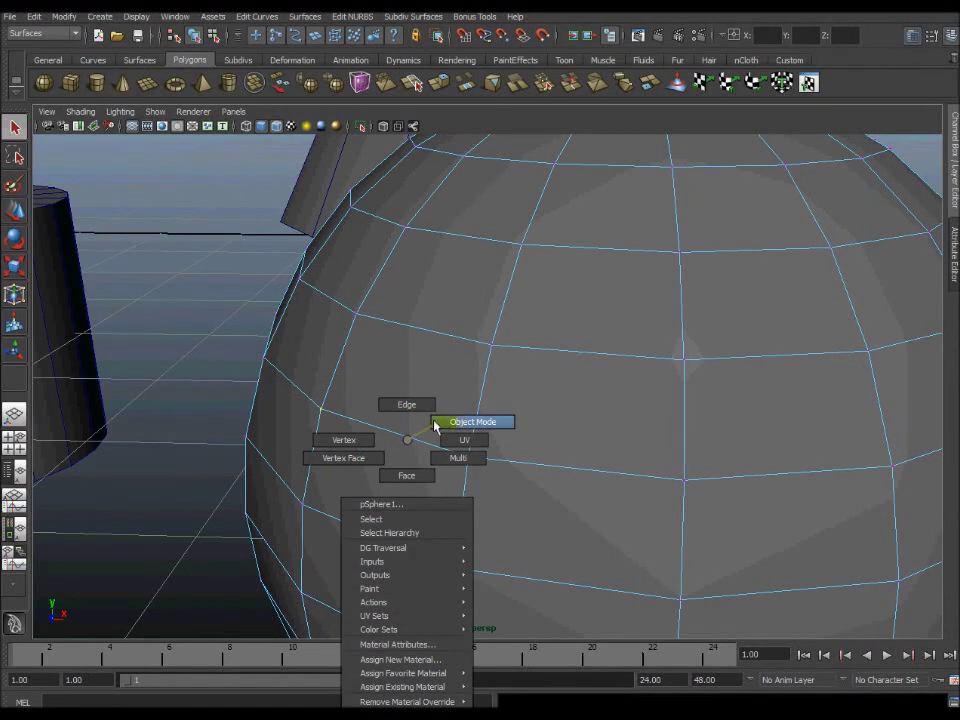
Step: Switch the sphere from object mode to Face mode and select a single face
{"action": "right_click_drag", "start_coordinate": [436, 425], "coordinate": [436, 425]}
{"action": "right_click_drag", "start_coordinate": [405, 377], "coordinate": [400, 389]}
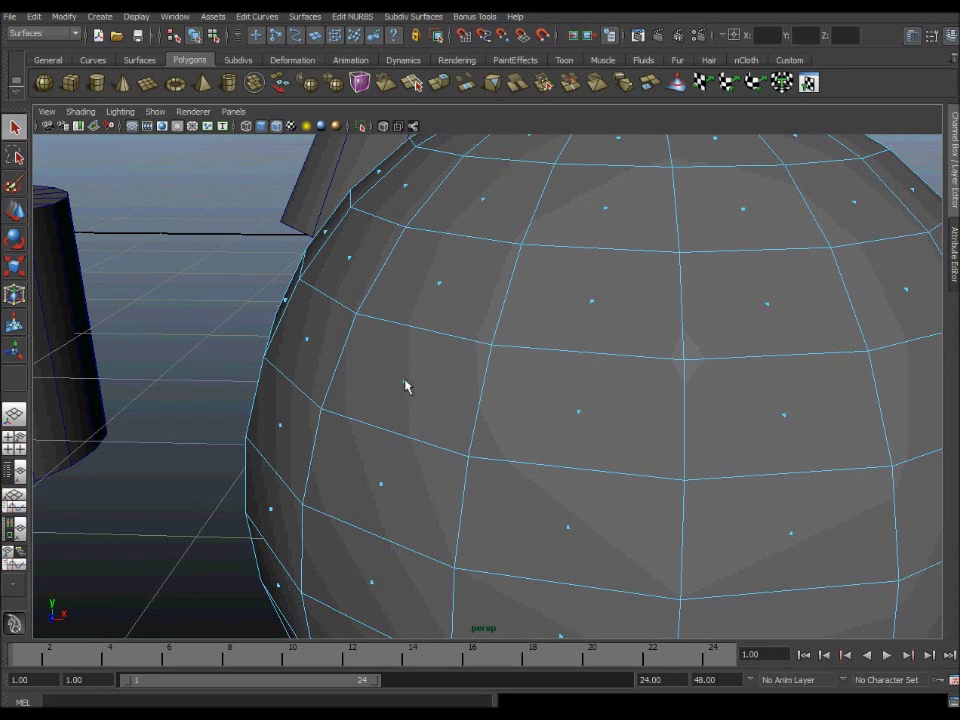
{"action": "left_click", "coordinate": [405, 387]}
{"action": "mouse_move", "coordinate": [407, 407]}
{"action": "left_mouse_down", "text": "alt"}
{"action": "mouse_move", "coordinate": [555, 407]}
{"action": "mouse_move", "coordinate": [489, 403]}
{"action": "mouse_move", "coordinate": [550, 423]}
{"action": "mouse_move", "coordinate": [467, 446]}
{"action": "mouse_move", "coordinate": [514, 396]}
{"action": "mouse_move", "coordinate": [468, 404]}
{"action": "mouse_move", "coordinate": [439, 390]}
{"action": "mouse_move", "coordinate": [485, 383]}
{"action": "left_mouse_up", "text": "alt"}
Step: Zoom out to show the cylinder and cones, then add a polygon plane at the origin
{"action": "right_click_drag", "start_coordinate": [485, 383], "coordinate": [396, 388], "text": "alt"}
{"action": "mouse_move", "coordinate": [396, 388]}
{"action": "left_mouse_down", "text": "alt"}
{"action": "mouse_move", "coordinate": [636, 444]}
{"action": "mouse_move", "coordinate": [583, 441]}
{"action": "left_mouse_up", "text": "alt"}
{"action": "mouse_move", "coordinate": [583, 441]}
{"action": "right_mouse_down", "text": "alt"}
{"action": "mouse_move", "coordinate": [595, 425]}
{"action": "mouse_move", "coordinate": [545, 437]}
{"action": "right_mouse_up", "text": "alt"}
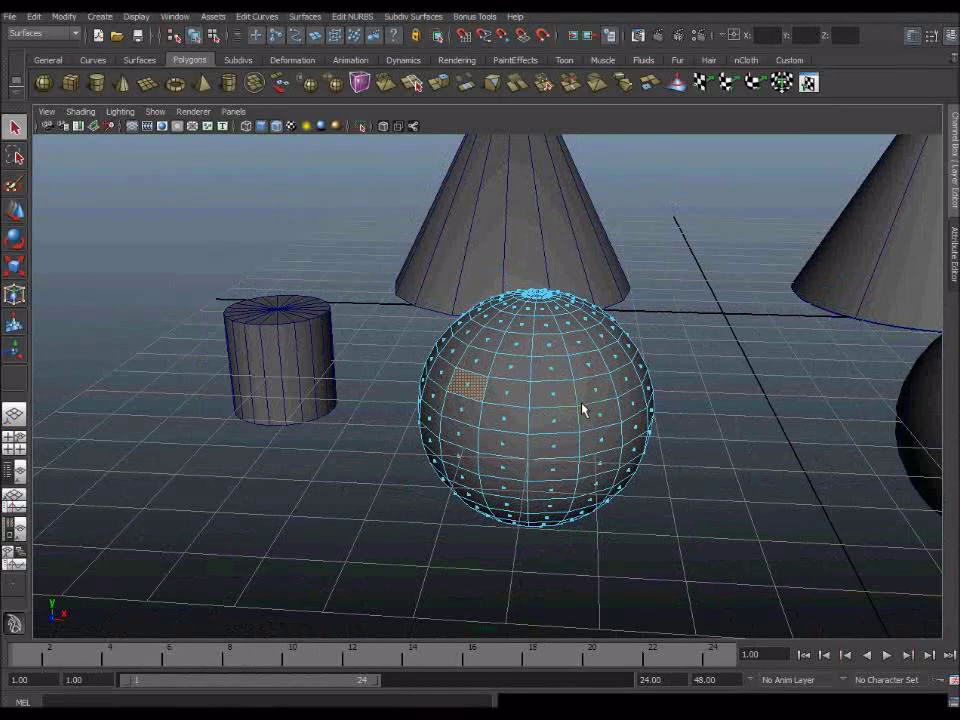
{"action": "mouse_move", "coordinate": [553, 435]}
{"action": "left_mouse_down", "text": "alt"}
{"action": "mouse_move", "coordinate": [521, 437]}
{"action": "mouse_move", "coordinate": [293, 243]}
{"action": "left_mouse_up", "text": "alt"}
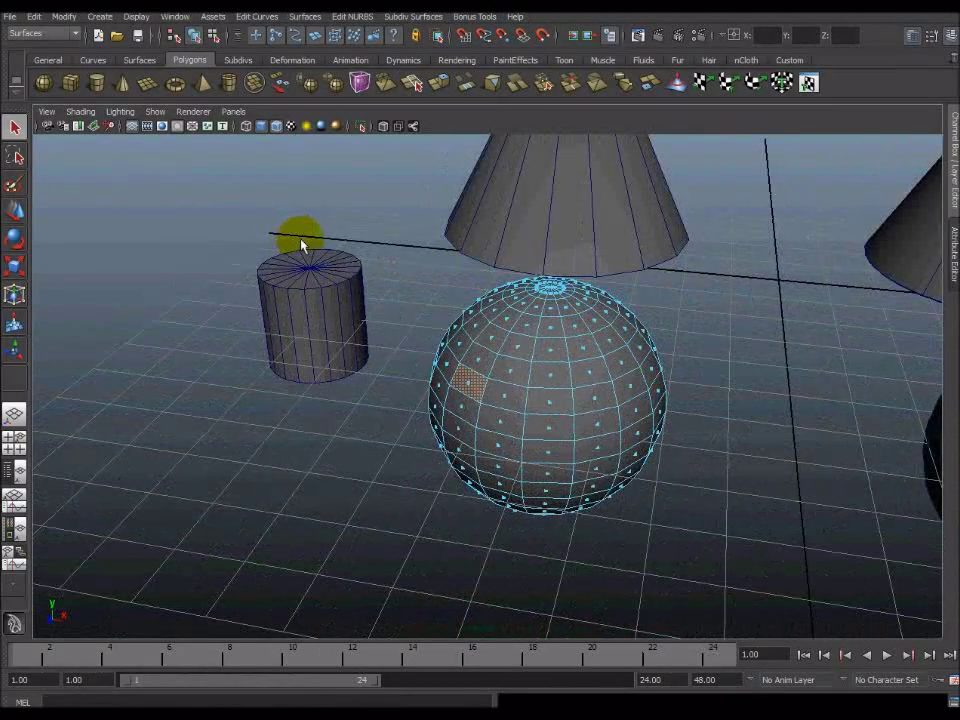
{"action": "left_click", "coordinate": [148, 84]}
{"action": "mouse_move", "coordinate": [568, 439]}
{"action": "left_mouse_down", "text": "alt"}
{"action": "mouse_move", "coordinate": [594, 444]}
{"action": "mouse_move", "coordinate": [670, 398]}
{"action": "left_mouse_up", "text": "alt"}
Step: Move the new plane toward the lower-left of the grid, beside the sphere
{"action": "key", "text": "w"}
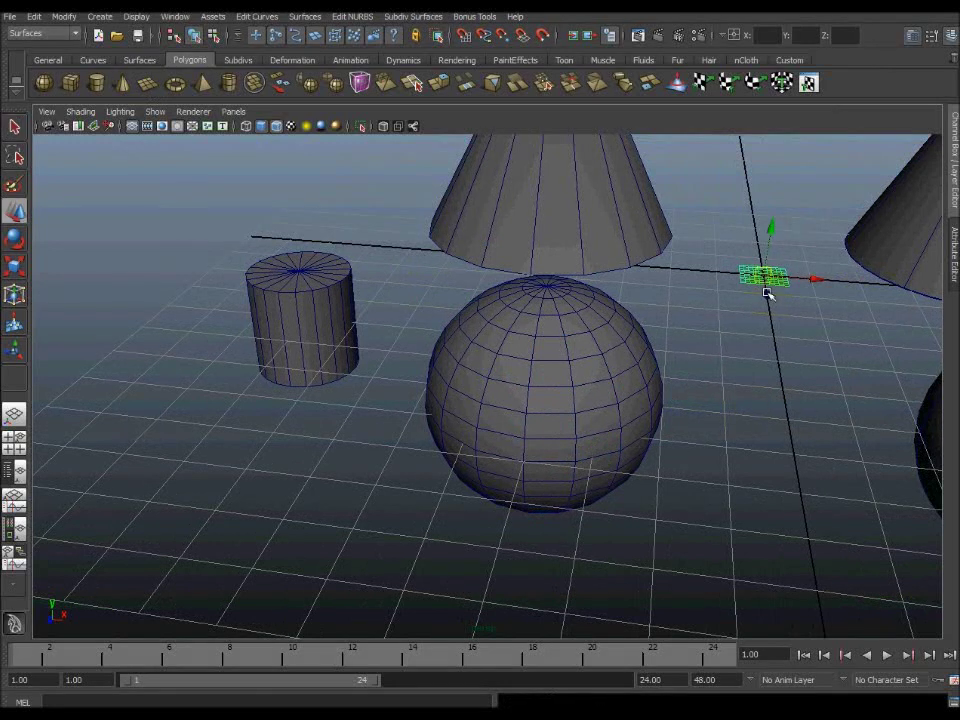
{"action": "left_click_drag", "start_coordinate": [768, 293], "coordinate": [735, 615]}
{"action": "mouse_move", "coordinate": [868, 572]}
{"action": "left_mouse_down"}
{"action": "mouse_move", "coordinate": [409, 568]}
{"action": "mouse_move", "coordinate": [285, 555]}
{"action": "left_mouse_up"}
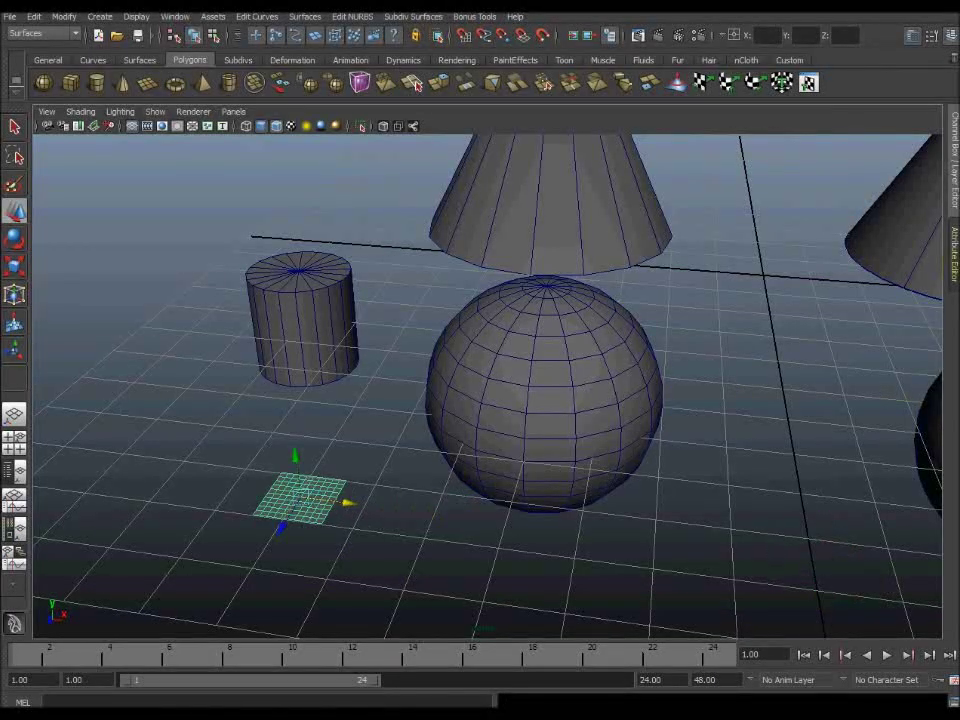
Step: Set polyPlane1 Subdivisions Width and Height to 1 in the Channel Box
{"action": "key", "text": "ctrl+a"}
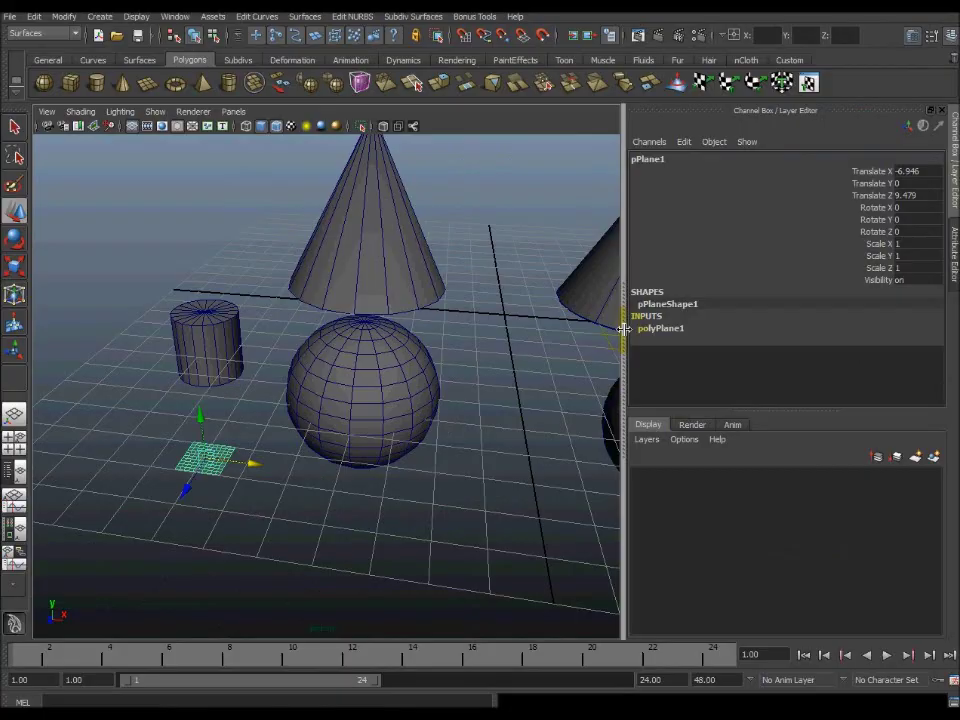
{"action": "left_click_drag", "start_coordinate": [621, 338], "coordinate": [790, 336]}
{"action": "left_click", "coordinate": [866, 330]}
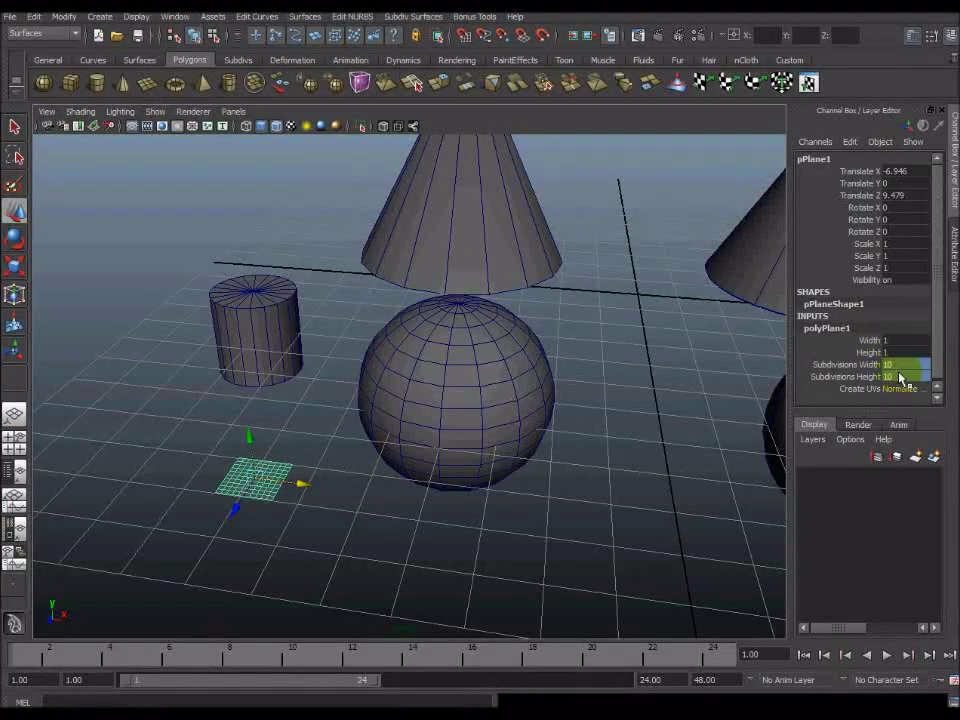
{"action": "type", "text": "1"}
{"action": "key", "text": "Return"}
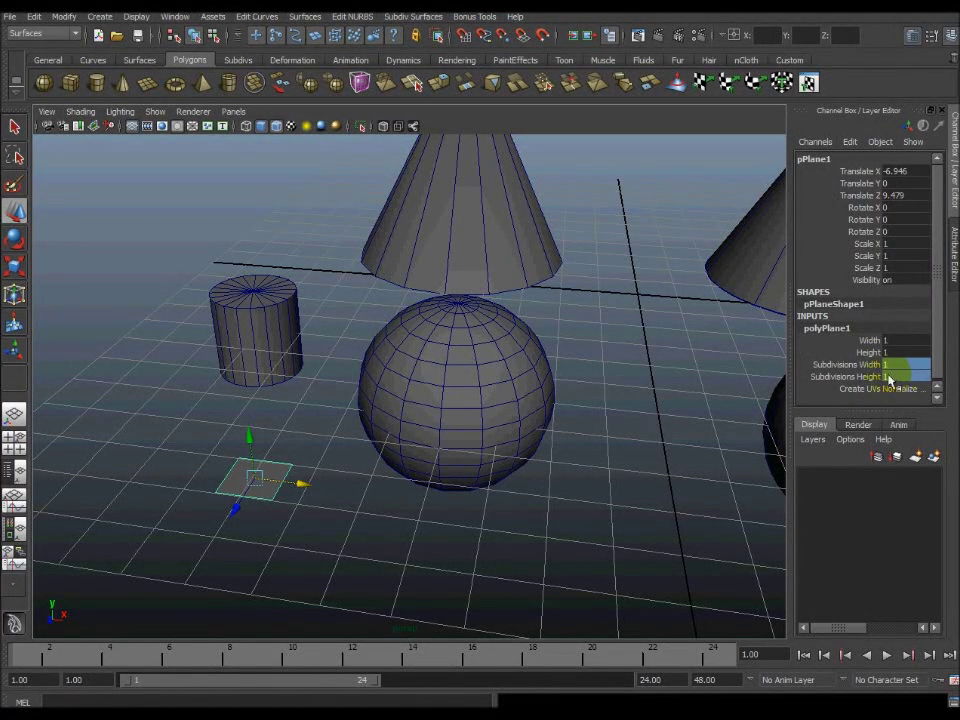
Step: Raise the plane slightly to Translate Y 0.567, at X -6.946, Z 9.479
{"action": "key", "text": "f"}
{"action": "mouse_move", "coordinate": [428, 535]}
{"action": "right_mouse_down", "text": "alt"}
{"action": "mouse_move", "coordinate": [456, 531]}
{"action": "mouse_move", "coordinate": [300, 493]}
{"action": "mouse_move", "coordinate": [416, 495]}
{"action": "mouse_move", "coordinate": [407, 446]}
{"action": "right_mouse_up", "text": "alt"}
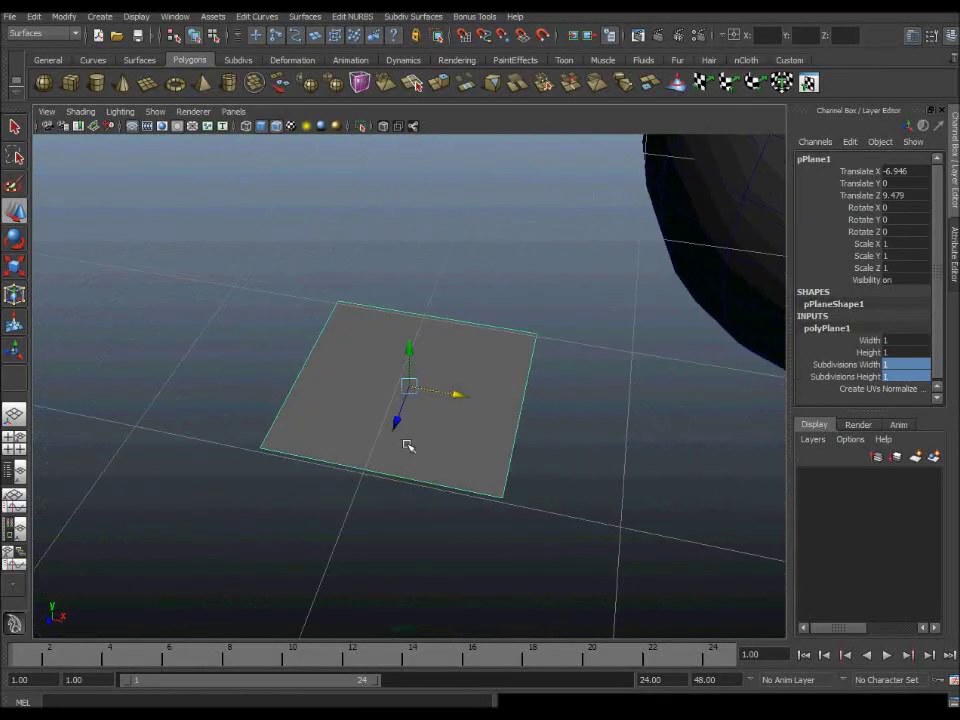
{"action": "left_click_drag", "start_coordinate": [412, 352], "coordinate": [396, 236]}
{"action": "mouse_move", "coordinate": [396, 236]}
{"action": "right_mouse_down", "text": "alt"}
{"action": "mouse_move", "coordinate": [377, 364]}
{"action": "mouse_move", "coordinate": [506, 369]}
{"action": "right_mouse_up", "text": "alt"}
{"action": "mouse_move", "coordinate": [506, 369]}
{"action": "left_mouse_down", "text": "alt"}
{"action": "mouse_move", "coordinate": [469, 384]}
{"action": "mouse_move", "coordinate": [484, 424]}
{"action": "mouse_move", "coordinate": [390, 431]}
{"action": "mouse_move", "coordinate": [450, 439]}
{"action": "mouse_move", "coordinate": [467, 422]}
{"action": "mouse_move", "coordinate": [456, 394]}
{"action": "left_mouse_up", "text": "alt"}
Step: Switch the plane to Vertex mode and drag one corner vertex down along Y
{"action": "right_click", "coordinate": [468, 397]}
{"action": "left_click", "coordinate": [418, 397]}
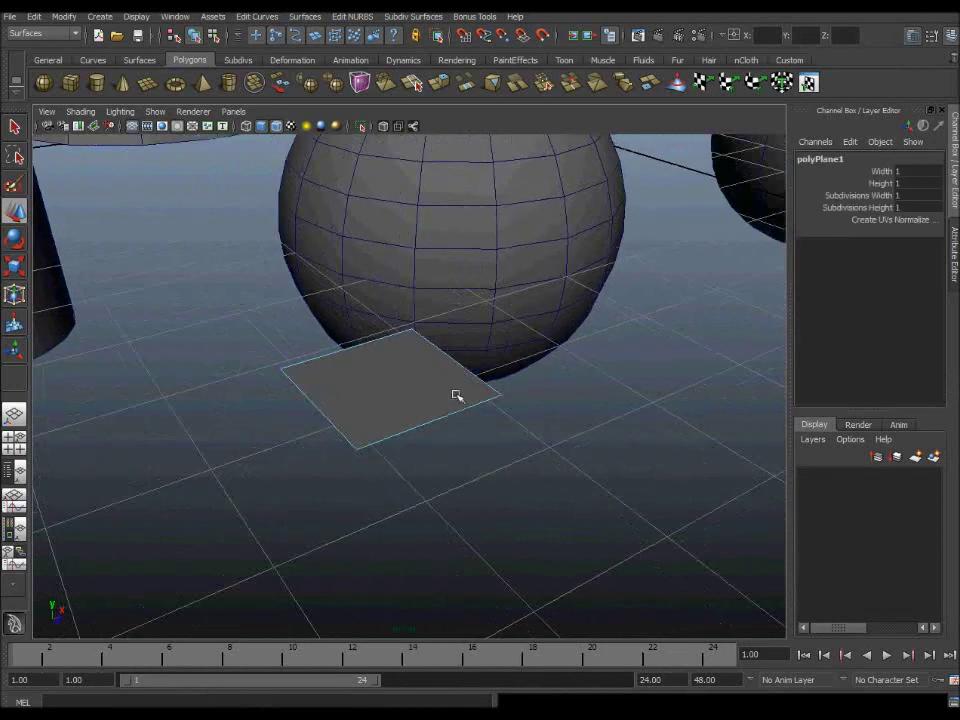
{"action": "left_click", "coordinate": [499, 392]}
{"action": "mouse_move", "coordinate": [527, 441]}
{"action": "left_mouse_down", "text": "alt"}
{"action": "mouse_move", "coordinate": [500, 428]}
{"action": "mouse_move", "coordinate": [513, 425]}
{"action": "left_mouse_up", "text": "alt"}
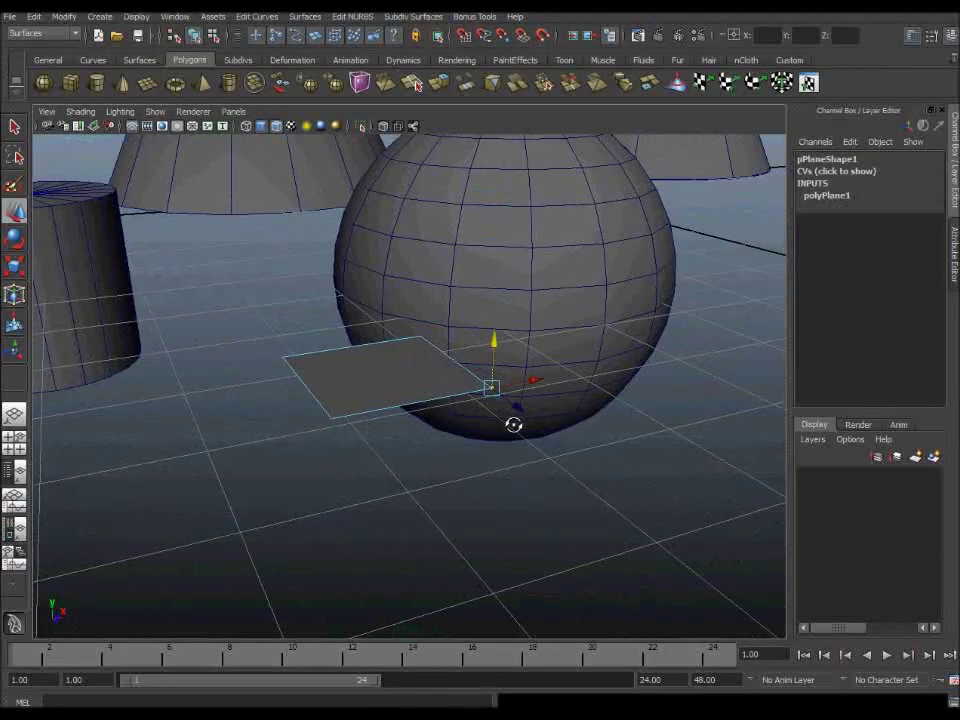
{"action": "mouse_move", "coordinate": [495, 368]}
{"action": "left_mouse_down"}
{"action": "mouse_move", "coordinate": [495, 425]}
{"action": "mouse_move", "coordinate": [527, 415]}
{"action": "mouse_move", "coordinate": [328, 435]}
{"action": "mouse_move", "coordinate": [394, 437]}
{"action": "mouse_move", "coordinate": [508, 419]}
{"action": "mouse_move", "coordinate": [454, 431]}
{"action": "mouse_move", "coordinate": [379, 373]}
{"action": "mouse_move", "coordinate": [441, 384]}
{"action": "mouse_move", "coordinate": [553, 459]}
{"action": "mouse_move", "coordinate": [467, 448]}
{"action": "mouse_move", "coordinate": [465, 478]}
{"action": "mouse_move", "coordinate": [478, 484]}
{"action": "mouse_move", "coordinate": [431, 479]}
{"action": "mouse_move", "coordinate": [553, 469]}
{"action": "mouse_move", "coordinate": [484, 456]}
{"action": "mouse_move", "coordinate": [512, 469]}
{"action": "mouse_move", "coordinate": [466, 471]}
{"action": "mouse_move", "coordinate": [463, 489]}
{"action": "mouse_move", "coordinate": [544, 516]}
{"action": "mouse_move", "coordinate": [521, 504]}
{"action": "mouse_move", "coordinate": [463, 511]}
{"action": "left_mouse_up"}
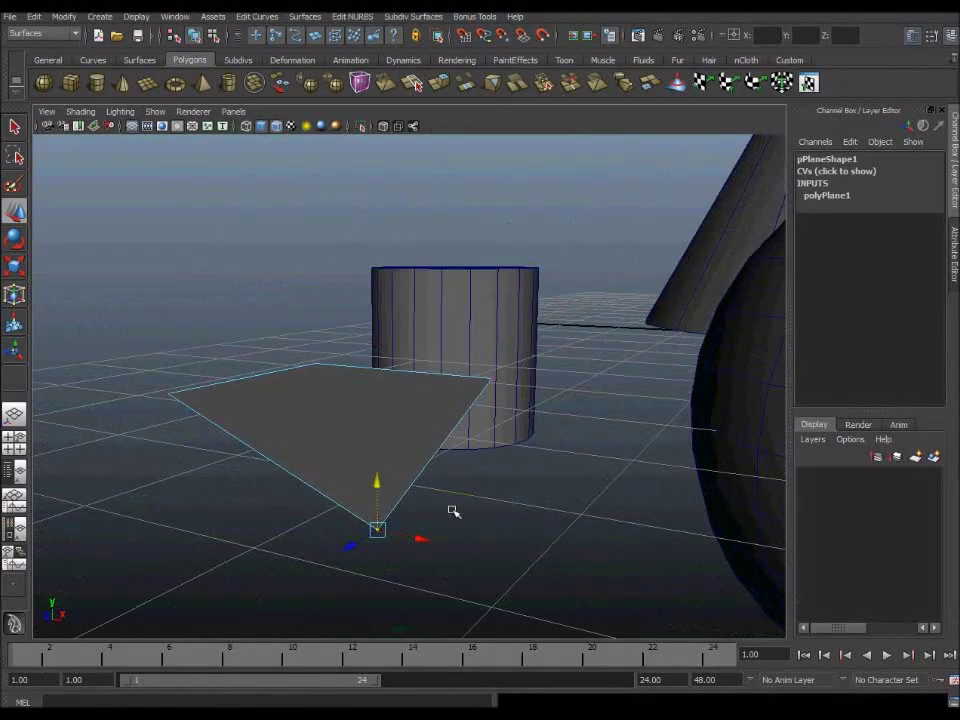
{"action": "mouse_move", "coordinate": [406, 478]}
{"action": "left_mouse_down", "text": "alt"}
{"action": "mouse_move", "coordinate": [467, 484]}
{"action": "mouse_move", "coordinate": [463, 469]}
{"action": "mouse_move", "coordinate": [489, 506]}
{"action": "mouse_move", "coordinate": [515, 503]}
{"action": "mouse_move", "coordinate": [527, 519]}
{"action": "mouse_move", "coordinate": [542, 501]}
{"action": "mouse_move", "coordinate": [512, 482]}
{"action": "mouse_move", "coordinate": [465, 474]}
{"action": "mouse_move", "coordinate": [491, 474]}
{"action": "mouse_move", "coordinate": [469, 477]}
{"action": "left_mouse_up", "text": "alt"}
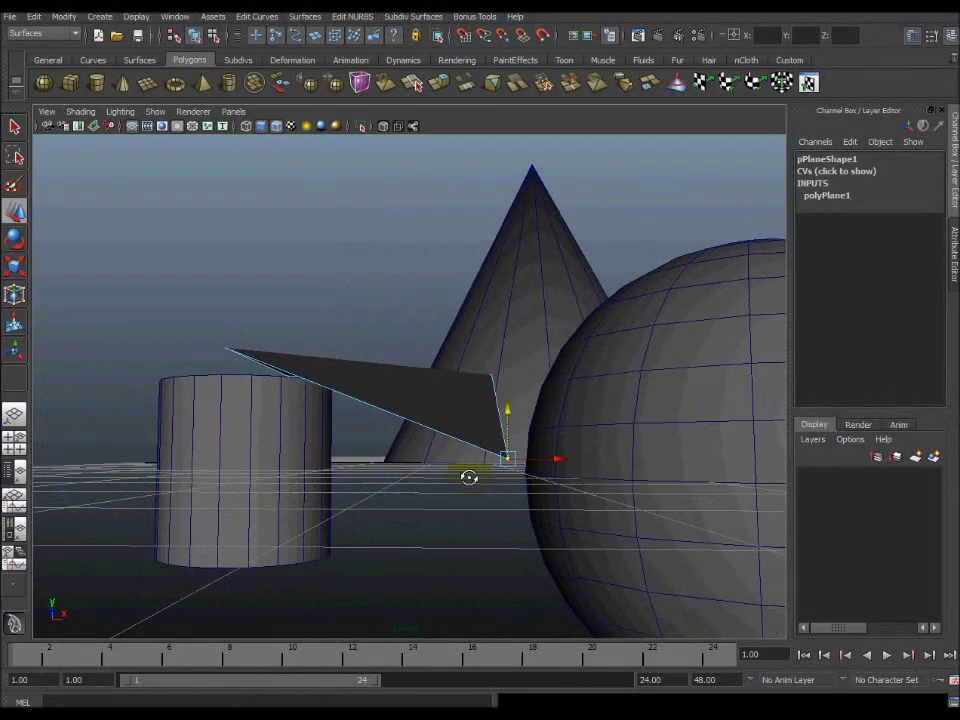
{"action": "mouse_move", "coordinate": [447, 398]}
{"action": "left_mouse_down", "text": "alt"}
{"action": "mouse_move", "coordinate": [439, 439]}
{"action": "mouse_move", "coordinate": [455, 435]}
{"action": "left_mouse_up", "text": "alt"}
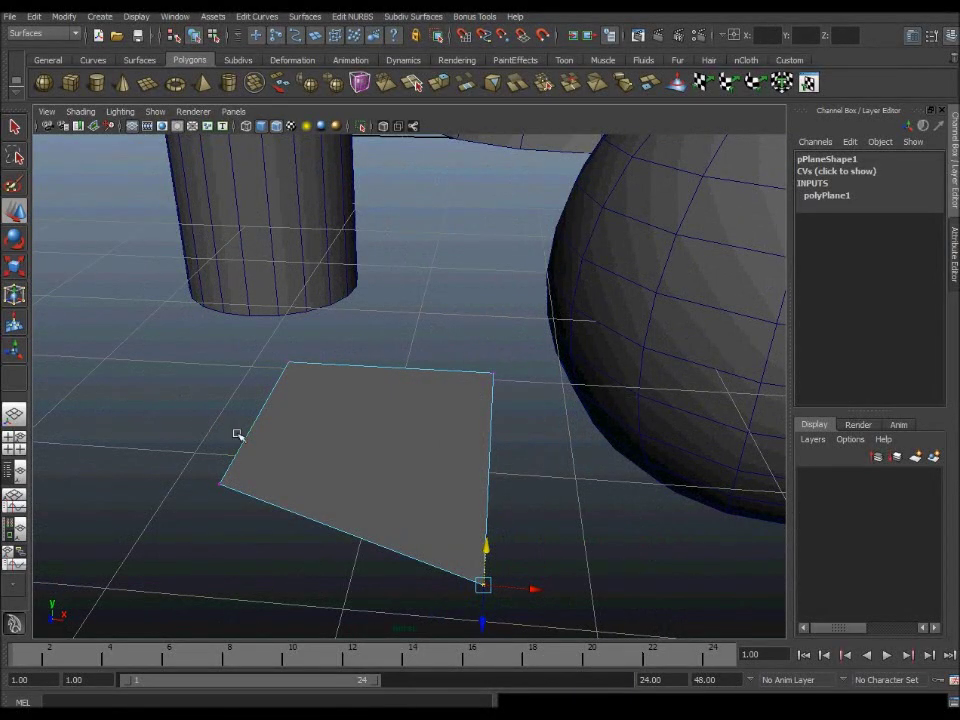
{"action": "mouse_move", "coordinate": [257, 435]}
{"action": "left_mouse_down", "text": "alt"}
{"action": "mouse_move", "coordinate": [358, 424]}
{"action": "mouse_move", "coordinate": [326, 435]}
{"action": "mouse_move", "coordinate": [410, 490]}
{"action": "mouse_move", "coordinate": [412, 482]}
{"action": "left_mouse_up", "text": "alt"}
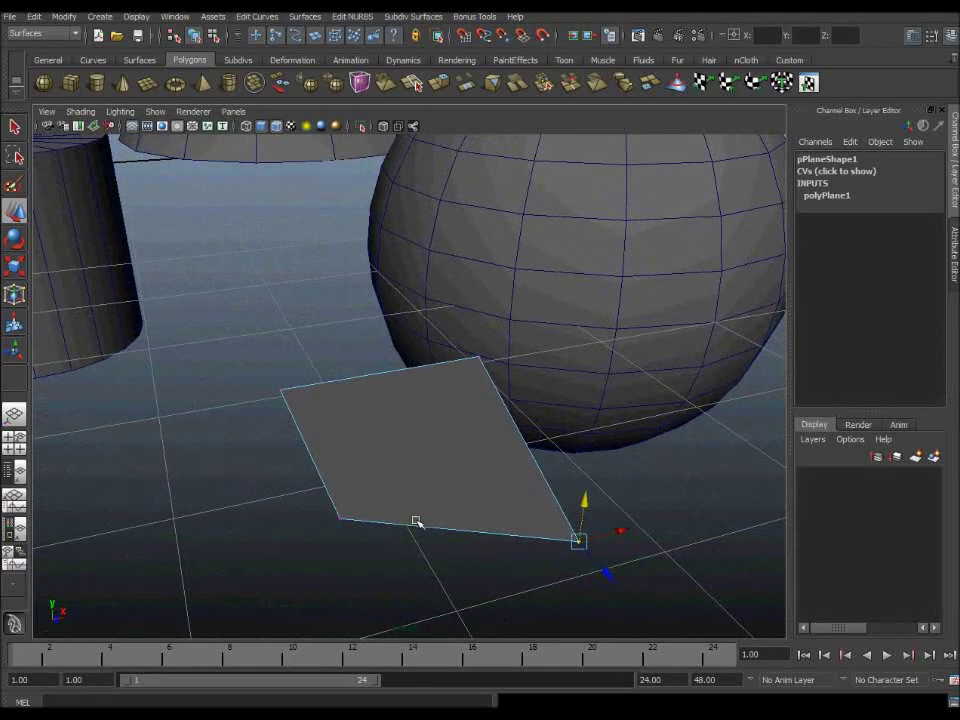
{"action": "right_click_drag", "start_coordinate": [450, 476], "coordinate": [450, 511]}
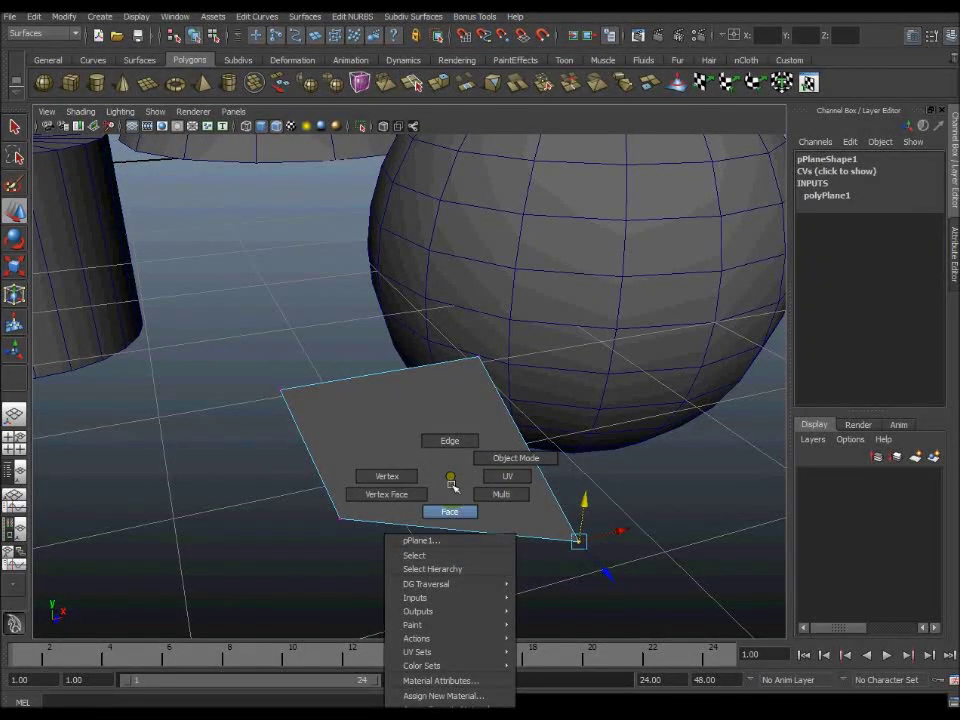
Step: Deselect the corner vertex and return the plane to Object Mode
{"action": "right_click", "coordinate": [480, 456], "text": "shift"}
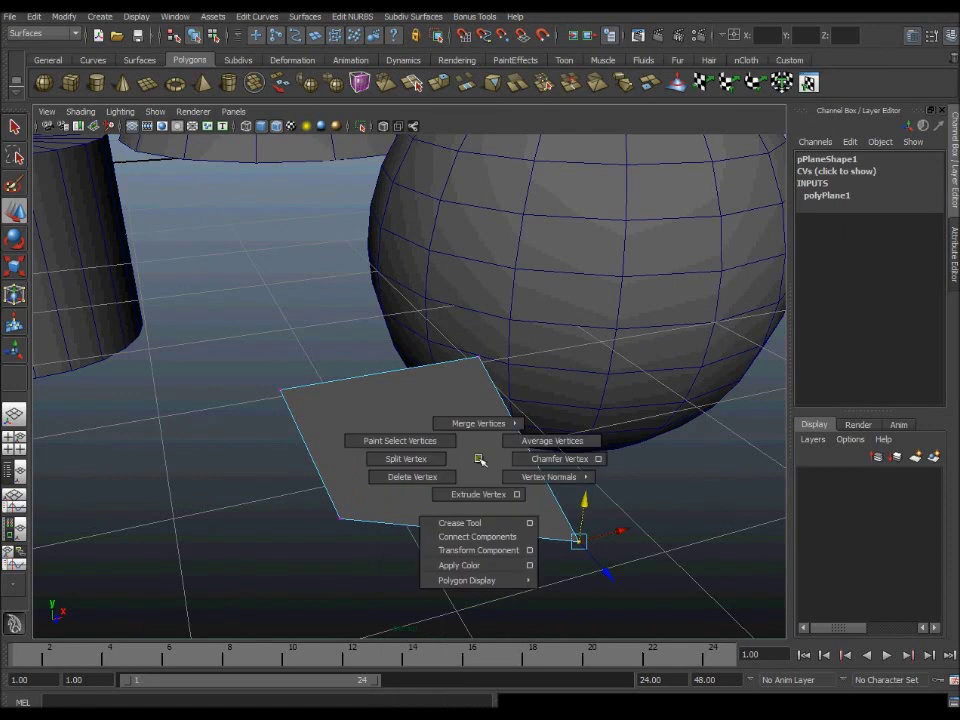
{"action": "left_click", "coordinate": [419, 463]}
{"action": "right_click_drag", "start_coordinate": [419, 463], "coordinate": [470, 430]}
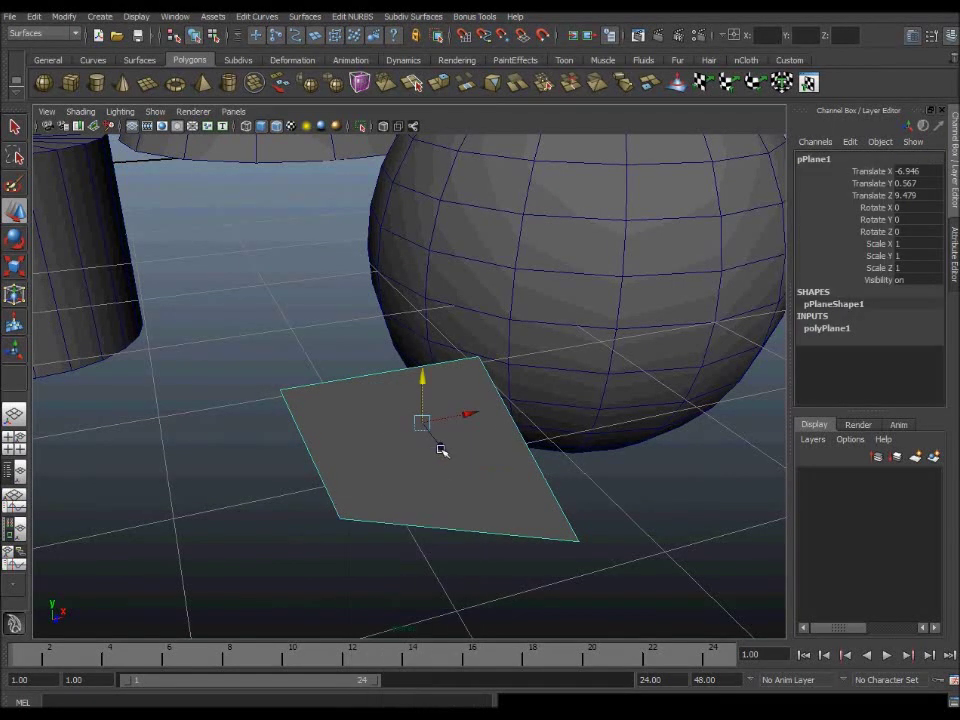
{"action": "left_click_drag", "start_coordinate": [428, 449], "coordinate": [428, 460], "text": "alt"}
Step: Split the face diagonally from bottom-left to top corner with the Split Polygon Tool
{"action": "right_click", "coordinate": [423, 470], "text": "shift"}
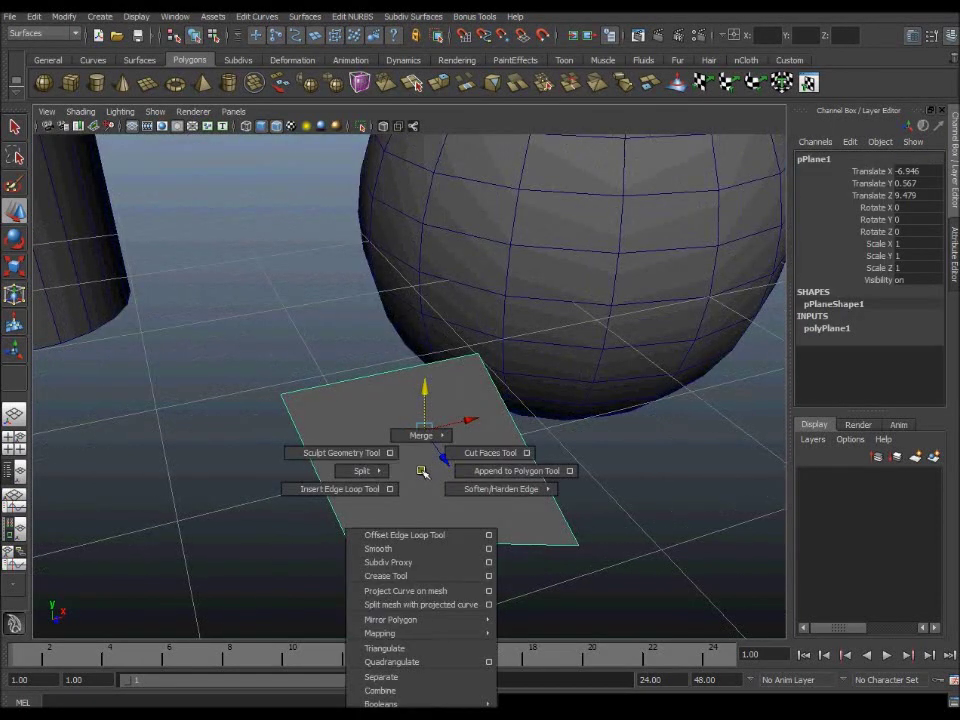
{"action": "left_click", "coordinate": [474, 470]}
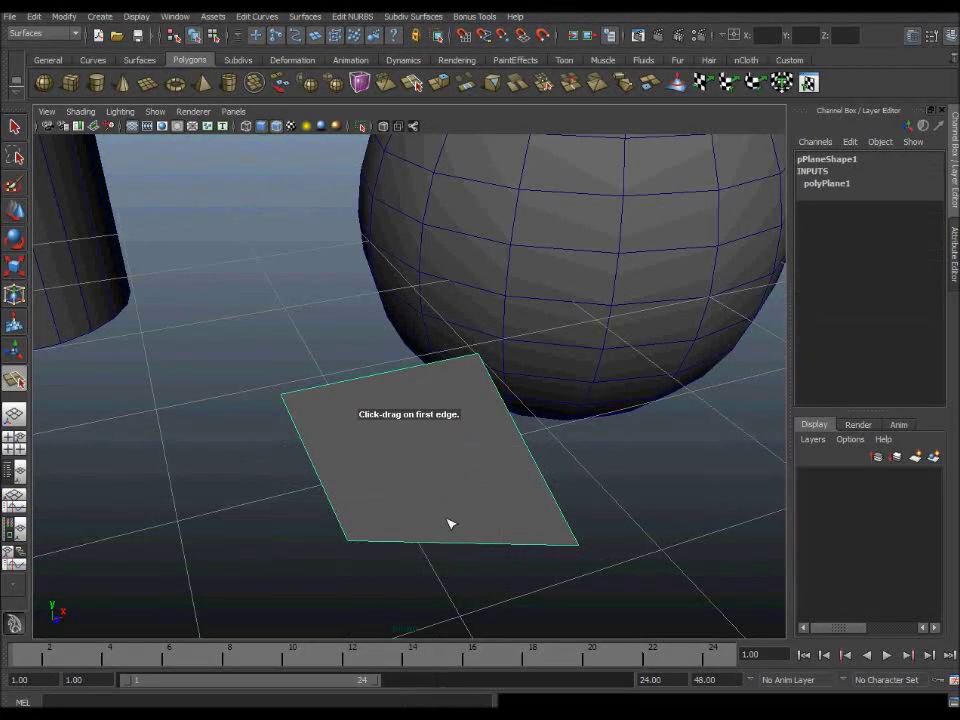
{"action": "left_click", "coordinate": [347, 541]}
{"action": "left_click", "coordinate": [477, 355]}
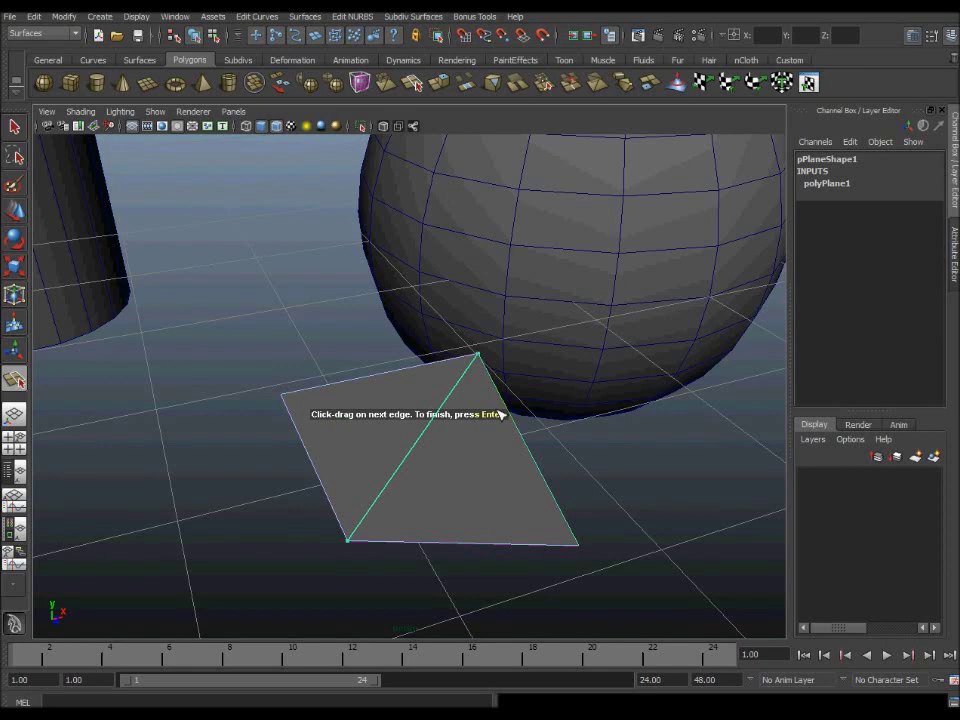
{"action": "key", "text": "Return"}
{"action": "mouse_move", "coordinate": [407, 460]}
{"action": "left_mouse_down", "text": "alt"}
{"action": "mouse_move", "coordinate": [424, 467]}
{"action": "mouse_move", "coordinate": [399, 471]}
{"action": "mouse_move", "coordinate": [414, 460]}
{"action": "left_mouse_up", "text": "alt"}
{"action": "right_click", "coordinate": [414, 460], "text": "shift"}
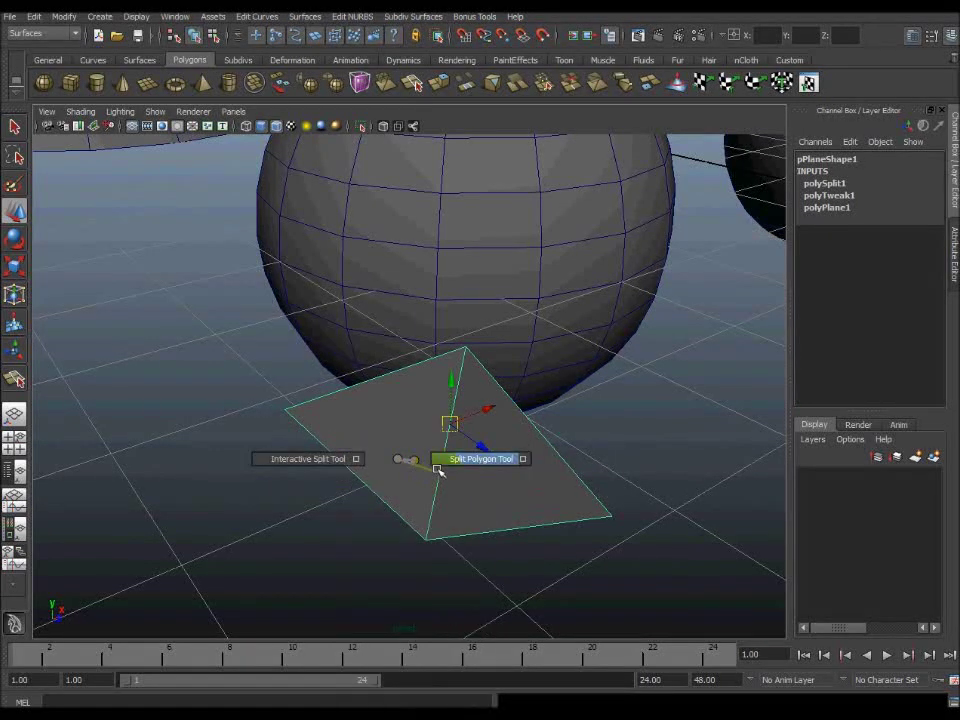
{"action": "mouse_move", "coordinate": [579, 480]}
{"action": "left_mouse_down", "text": "alt"}
{"action": "mouse_move", "coordinate": [554, 451]}
{"action": "mouse_move", "coordinate": [539, 473]}
{"action": "left_mouse_up", "text": "alt"}
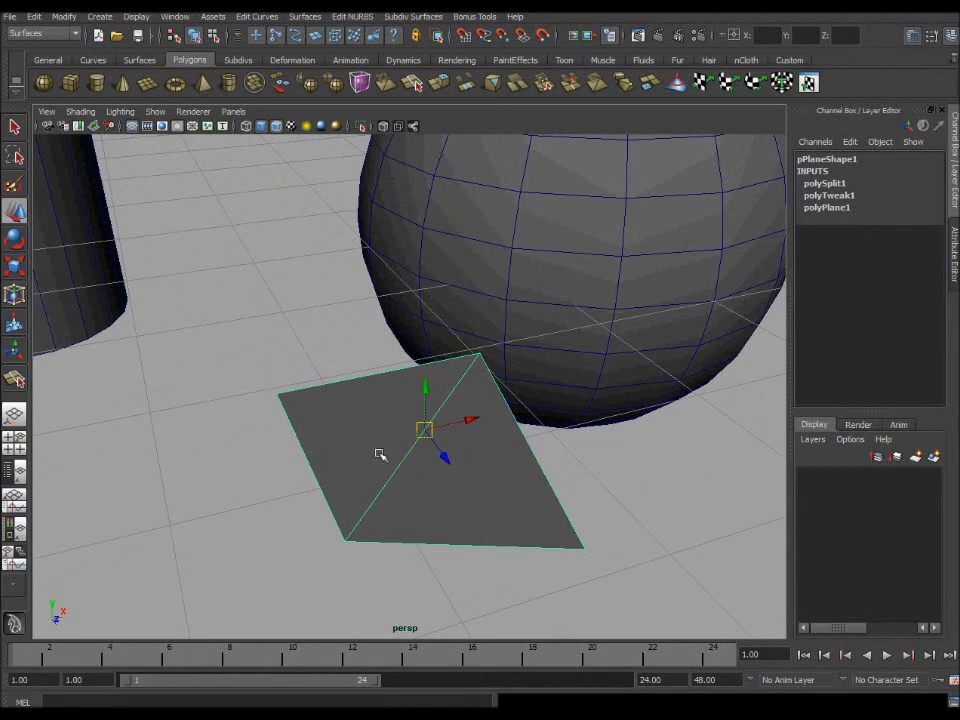
Step: Delete the split polygon plane from the scene
{"action": "left_click_drag", "start_coordinate": [495, 478], "coordinate": [480, 469], "text": "alt"}
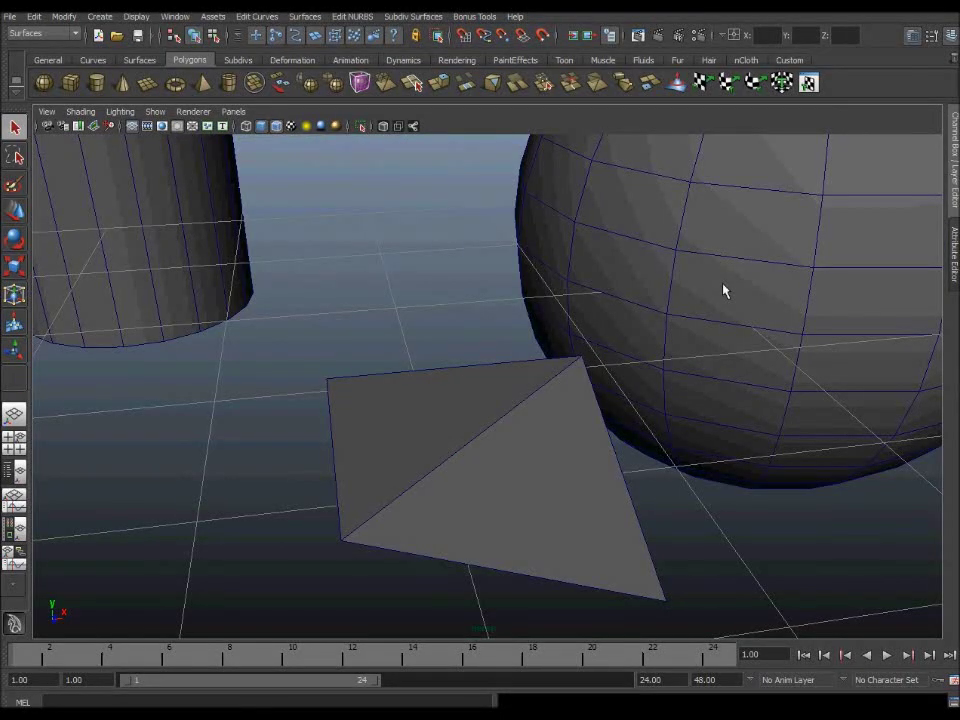
{"action": "mouse_move", "coordinate": [549, 439]}
{"action": "left_mouse_down", "text": "alt"}
{"action": "mouse_move", "coordinate": [523, 433]}
{"action": "mouse_move", "coordinate": [533, 430]}
{"action": "mouse_move", "coordinate": [542, 452]}
{"action": "mouse_move", "coordinate": [568, 456]}
{"action": "mouse_move", "coordinate": [480, 456]}
{"action": "mouse_move", "coordinate": [494, 443]}
{"action": "mouse_move", "coordinate": [463, 446]}
{"action": "mouse_move", "coordinate": [504, 440]}
{"action": "left_mouse_up", "text": "alt"}
{"action": "mouse_move", "coordinate": [504, 440]}
{"action": "middle_mouse_down", "text": "alt"}
{"action": "mouse_move", "coordinate": [291, 463]}
{"action": "mouse_move", "coordinate": [323, 488]}
{"action": "mouse_move", "coordinate": [413, 438]}
{"action": "middle_mouse_up", "text": "alt"}
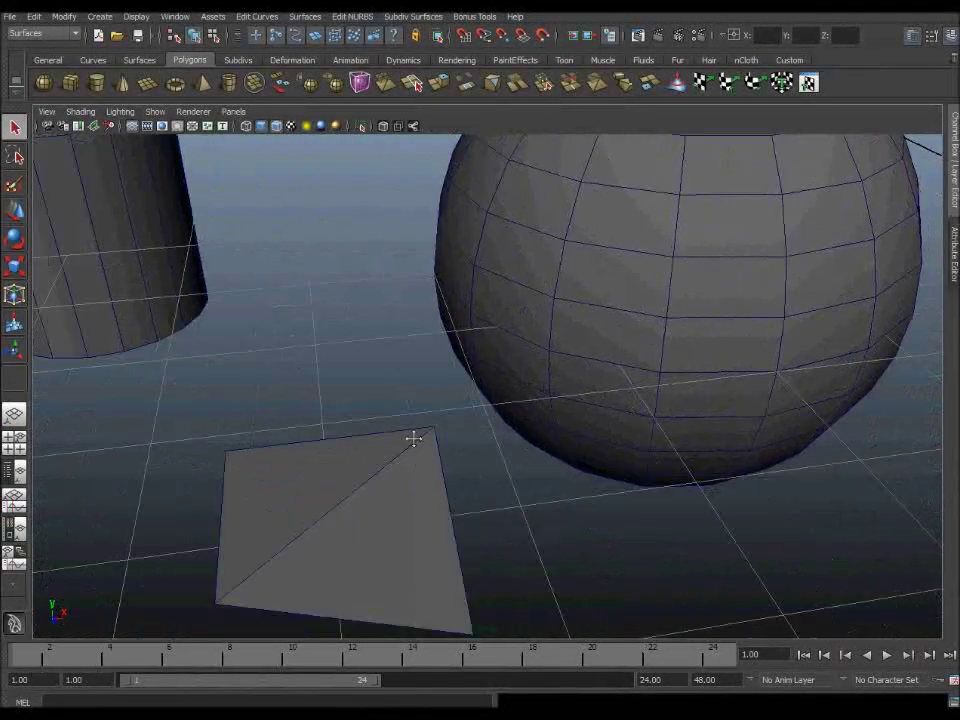
{"action": "scroll", "coordinate": [415, 437], "scroll_direction": "down", "scroll_amount": 1}
{"action": "scroll", "coordinate": [240, 439], "scroll_direction": "down", "scroll_amount": 2}
{"action": "scroll", "coordinate": [505, 366], "scroll_direction": "down", "scroll_amount": 1}
{"action": "mouse_move", "coordinate": [660, 397]}
{"action": "left_mouse_down", "text": "alt"}
{"action": "mouse_move", "coordinate": [557, 386]}
{"action": "mouse_move", "coordinate": [523, 405]}
{"action": "mouse_move", "coordinate": [632, 426]}
{"action": "left_mouse_up", "text": "alt"}
{"action": "mouse_move", "coordinate": [537, 438]}
{"action": "left_mouse_down", "text": "alt"}
{"action": "mouse_move", "coordinate": [564, 439]}
{"action": "mouse_move", "coordinate": [538, 426]}
{"action": "mouse_move", "coordinate": [555, 409]}
{"action": "left_mouse_up", "text": "alt"}
{"action": "middle_click_drag", "start_coordinate": [555, 409], "coordinate": [560, 410], "text": "alt"}
{"action": "left_click_drag", "start_coordinate": [560, 410], "coordinate": [575, 447], "text": "alt"}
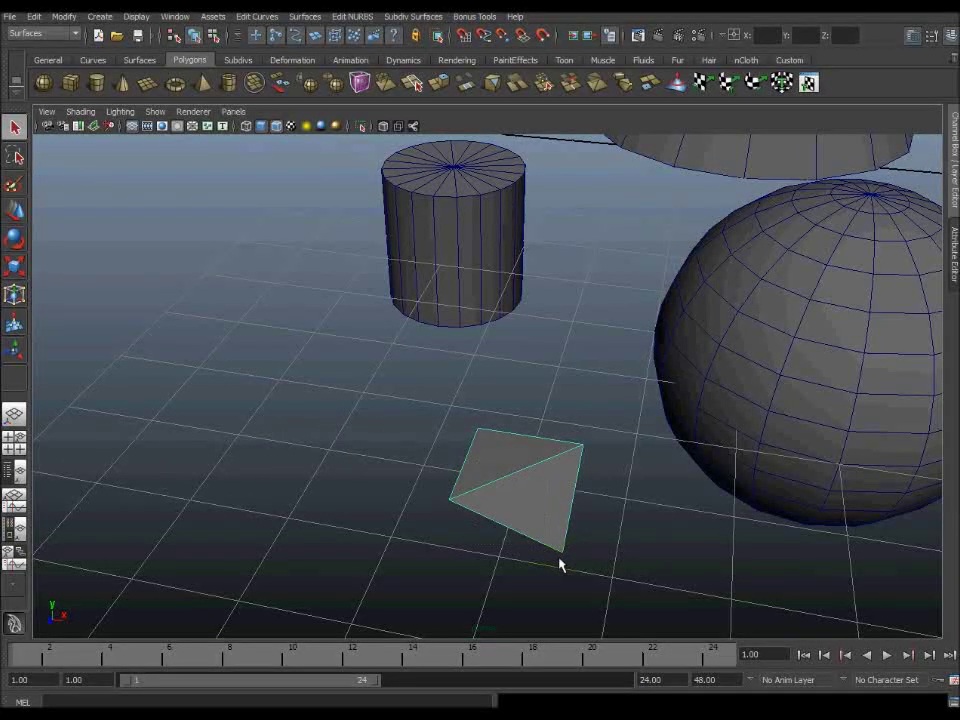
{"action": "key", "text": "Delete"}
Step: Select the small cylinder sitting on the sphere
{"action": "mouse_move", "coordinate": [630, 447]}
{"action": "middle_mouse_down", "text": "alt"}
{"action": "mouse_move", "coordinate": [381, 551]}
{"action": "mouse_move", "coordinate": [171, 478]}
{"action": "mouse_move", "coordinate": [92, 499]}
{"action": "middle_mouse_up", "text": "alt"}
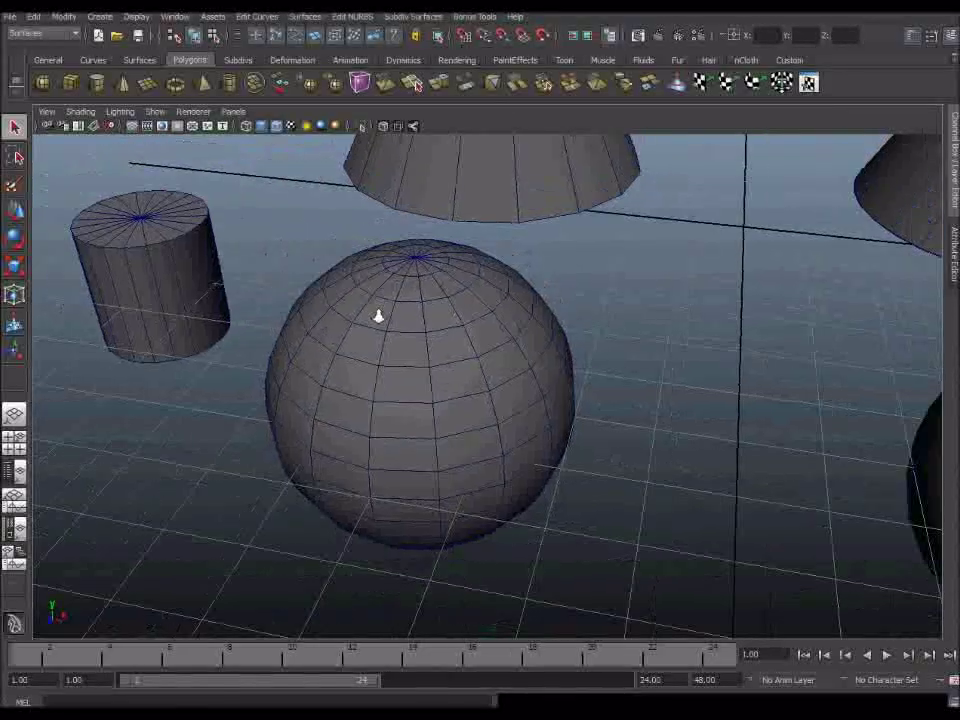
{"action": "mouse_move", "coordinate": [378, 316]}
{"action": "middle_mouse_down", "text": "alt"}
{"action": "mouse_move", "coordinate": [681, 324]}
{"action": "mouse_move", "coordinate": [598, 401]}
{"action": "mouse_move", "coordinate": [510, 410]}
{"action": "mouse_move", "coordinate": [604, 392]}
{"action": "mouse_move", "coordinate": [431, 381]}
{"action": "mouse_move", "coordinate": [735, 388]}
{"action": "mouse_move", "coordinate": [379, 414]}
{"action": "mouse_move", "coordinate": [572, 364]}
{"action": "mouse_move", "coordinate": [506, 362]}
{"action": "mouse_move", "coordinate": [551, 337]}
{"action": "mouse_move", "coordinate": [561, 358]}
{"action": "mouse_move", "coordinate": [418, 274]}
{"action": "middle_mouse_up", "text": "alt"}
{"action": "left_click", "coordinate": [243, 228]}
{"action": "key", "text": "Delete"}
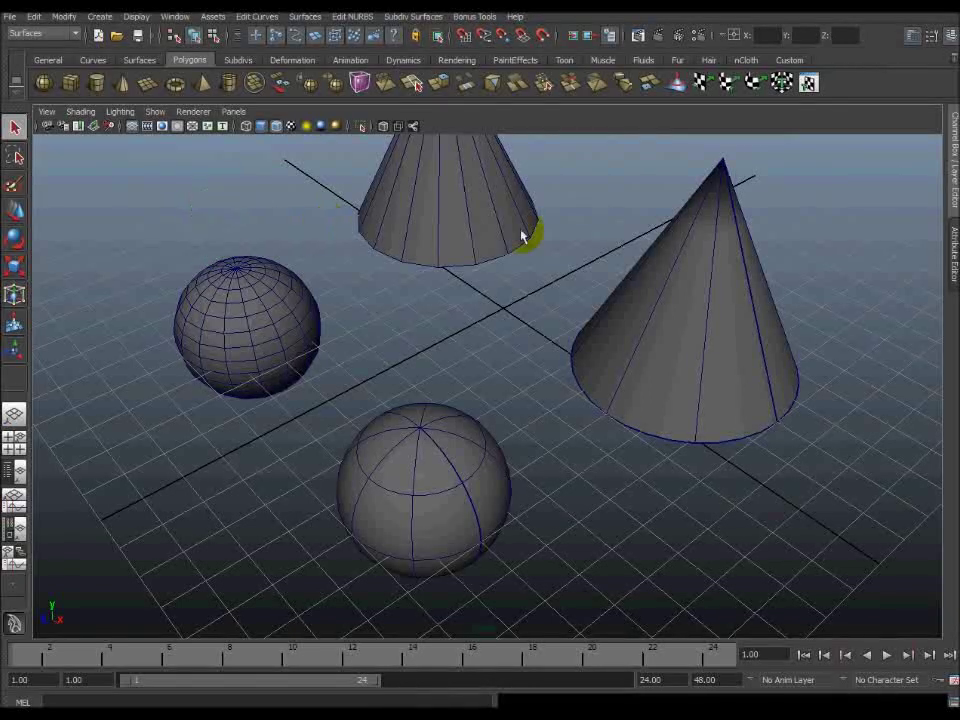
{"action": "mouse_move", "coordinate": [663, 288]}
{"action": "middle_mouse_down", "text": "alt"}
{"action": "mouse_move", "coordinate": [707, 261]}
{"action": "mouse_move", "coordinate": [429, 347]}
{"action": "mouse_move", "coordinate": [508, 268]}
{"action": "mouse_move", "coordinate": [388, 317]}
{"action": "mouse_move", "coordinate": [416, 319]}
{"action": "mouse_move", "coordinate": [463, 416]}
{"action": "mouse_move", "coordinate": [305, 355]}
{"action": "middle_mouse_up", "text": "alt"}
{"action": "middle_click_drag", "start_coordinate": [558, 327], "coordinate": [429, 493], "text": "alt"}
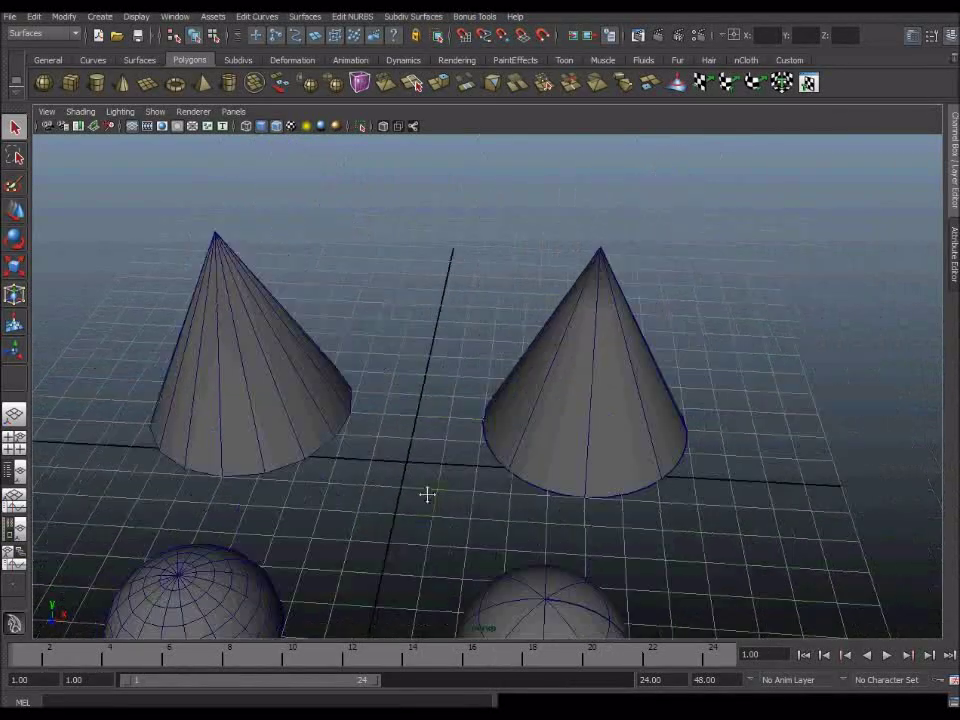
{"action": "scroll", "coordinate": [429, 493], "scroll_direction": "up", "scroll_amount": 5}
{"action": "mouse_move", "coordinate": [527, 516]}
{"action": "middle_mouse_down", "text": "alt"}
{"action": "mouse_move", "coordinate": [677, 411]}
{"action": "mouse_move", "coordinate": [598, 409]}
{"action": "mouse_move", "coordinate": [720, 422]}
{"action": "middle_mouse_up", "text": "alt"}
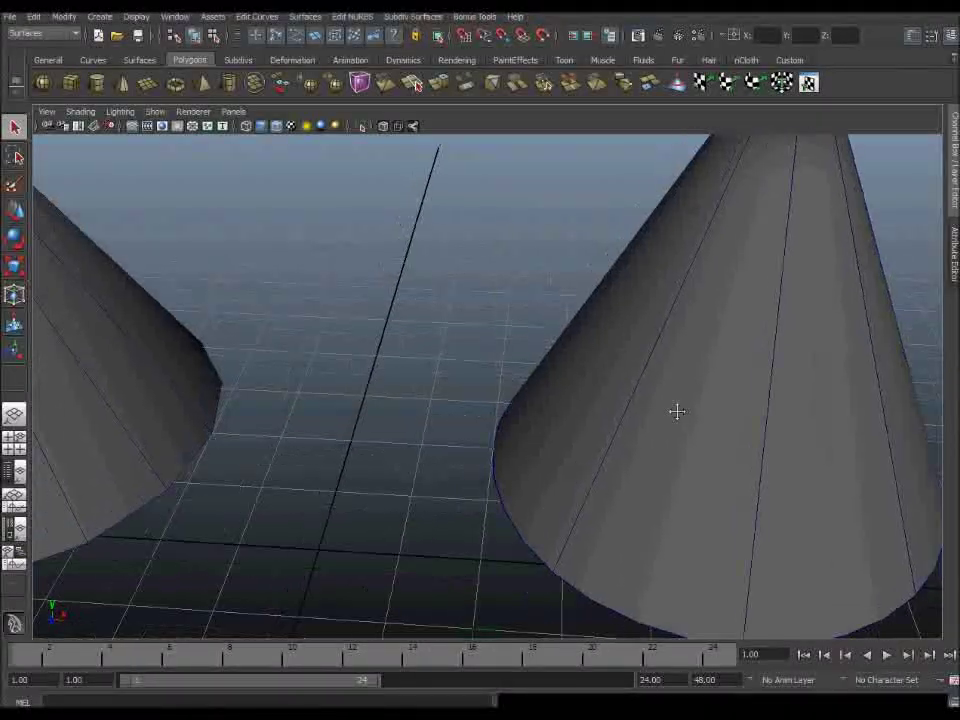
{"action": "scroll", "coordinate": [662, 393], "scroll_direction": "down", "scroll_amount": 3}
{"action": "mouse_move", "coordinate": [720, 422]}
{"action": "left_mouse_down", "text": "alt"}
{"action": "mouse_move", "coordinate": [508, 454]}
{"action": "mouse_move", "coordinate": [321, 360]}
{"action": "left_mouse_up", "text": "alt"}
{"action": "left_click", "coordinate": [313, 354]}
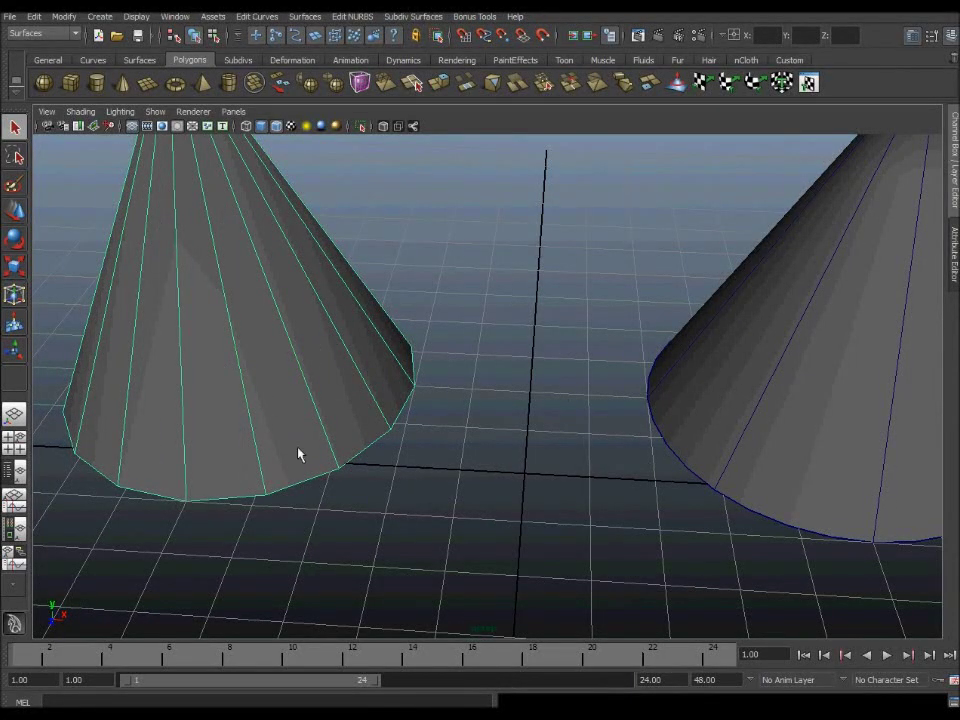
{"action": "mouse_move", "coordinate": [333, 409]}
{"action": "left_mouse_down", "text": "alt"}
{"action": "mouse_move", "coordinate": [353, 398]}
{"action": "mouse_move", "coordinate": [111, 403]}
{"action": "left_mouse_up", "text": "alt"}
{"action": "mouse_move", "coordinate": [574, 418]}
{"action": "left_mouse_down", "text": "alt"}
{"action": "mouse_move", "coordinate": [521, 429]}
{"action": "mouse_move", "coordinate": [519, 452]}
{"action": "mouse_move", "coordinate": [482, 448]}
{"action": "left_mouse_up", "text": "alt"}
{"action": "left_click", "coordinate": [606, 424]}
{"action": "mouse_move", "coordinate": [606, 424]}
{"action": "left_mouse_down", "text": "alt"}
{"action": "mouse_move", "coordinate": [594, 420]}
{"action": "mouse_move", "coordinate": [602, 434]}
{"action": "mouse_move", "coordinate": [692, 407]}
{"action": "mouse_move", "coordinate": [474, 426]}
{"action": "mouse_move", "coordinate": [769, 456]}
{"action": "mouse_move", "coordinate": [531, 450]}
{"action": "mouse_move", "coordinate": [565, 439]}
{"action": "left_mouse_up", "text": "alt"}
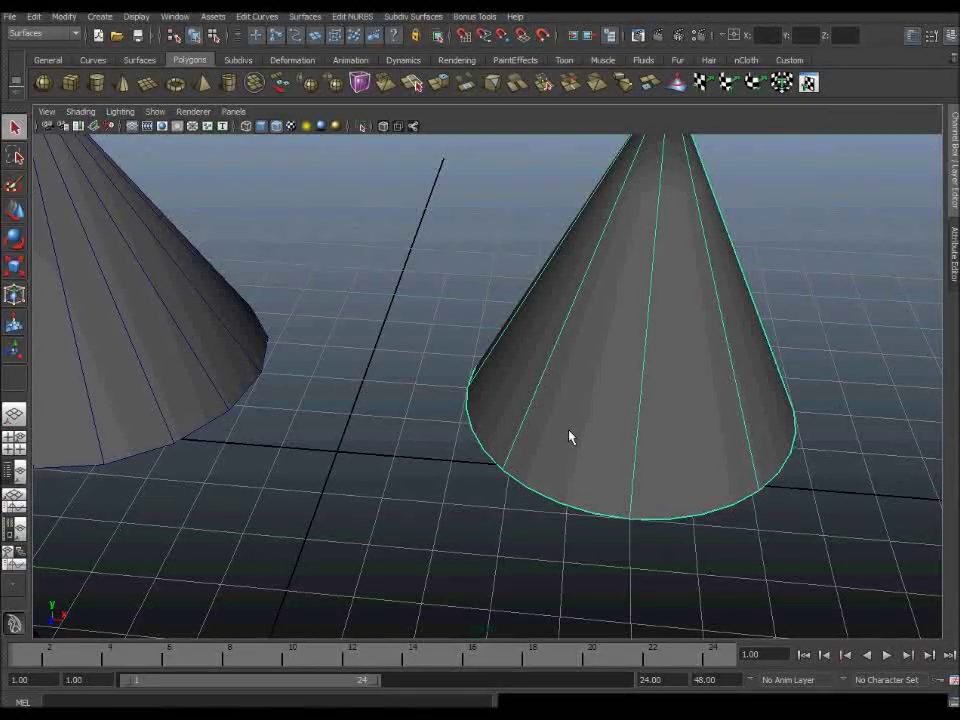
{"action": "mouse_move", "coordinate": [683, 376]}
{"action": "left_mouse_down", "text": "alt"}
{"action": "mouse_move", "coordinate": [739, 358]}
{"action": "mouse_move", "coordinate": [589, 375]}
{"action": "left_mouse_up", "text": "alt"}
{"action": "mouse_move", "coordinate": [645, 412]}
{"action": "left_mouse_down", "text": "alt"}
{"action": "mouse_move", "coordinate": [639, 349]}
{"action": "mouse_move", "coordinate": [531, 236]}
{"action": "mouse_move", "coordinate": [572, 257]}
{"action": "mouse_move", "coordinate": [538, 317]}
{"action": "left_mouse_up", "text": "alt"}
{"action": "mouse_move", "coordinate": [497, 381]}
{"action": "left_mouse_down", "text": "alt"}
{"action": "mouse_move", "coordinate": [609, 246]}
{"action": "mouse_move", "coordinate": [626, 251]}
{"action": "left_mouse_up", "text": "alt"}
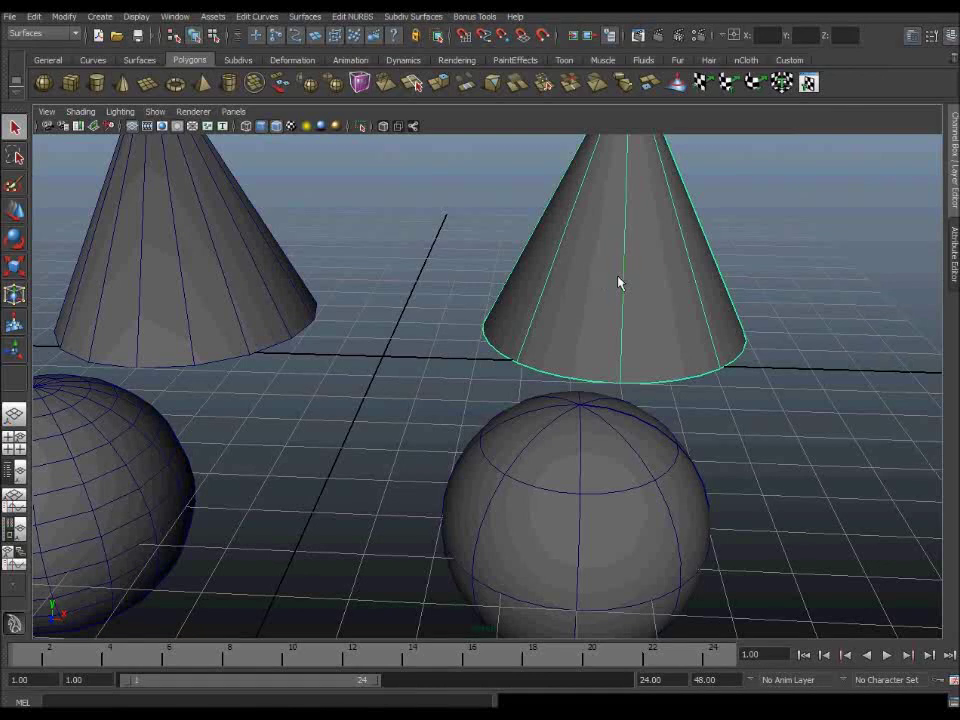
{"action": "mouse_move", "coordinate": [627, 427]}
{"action": "left_mouse_down", "text": "alt"}
{"action": "mouse_move", "coordinate": [572, 298]}
{"action": "mouse_move", "coordinate": [516, 386]}
{"action": "left_mouse_up", "text": "alt"}
{"action": "left_click", "coordinate": [516, 386]}
{"action": "mouse_move", "coordinate": [711, 392]}
{"action": "left_mouse_down", "text": "alt"}
{"action": "mouse_move", "coordinate": [651, 395]}
{"action": "mouse_move", "coordinate": [671, 392]}
{"action": "mouse_move", "coordinate": [669, 400]}
{"action": "left_mouse_up", "text": "alt"}
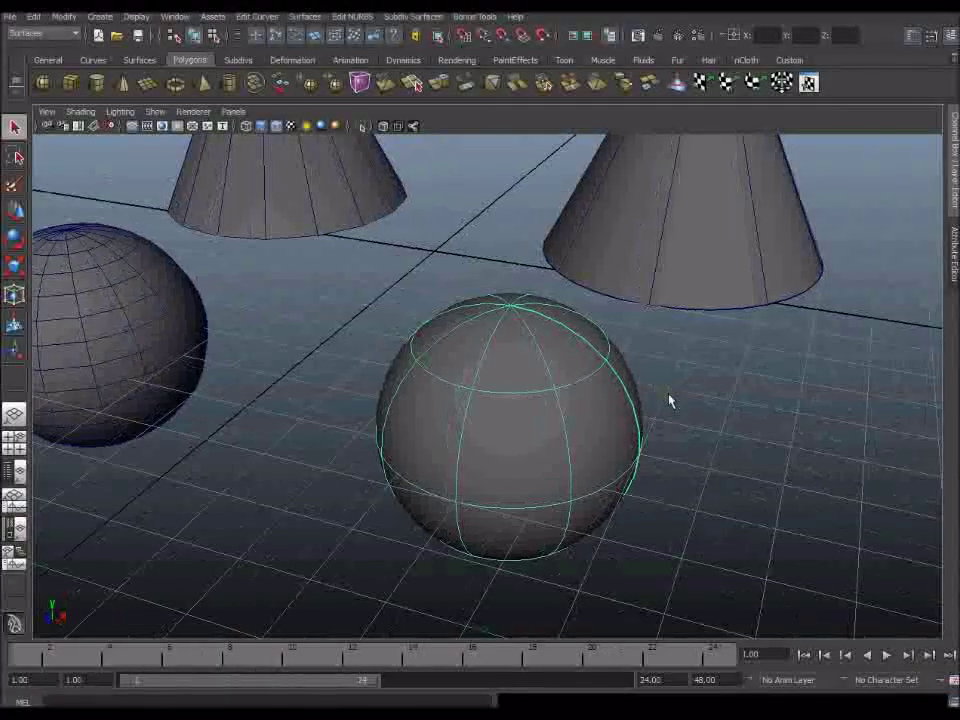
Step: Switch the NURBS sphere to Control Vertex mode and drag its vertices outward into an egg shape
{"action": "right_click", "coordinate": [523, 390]}
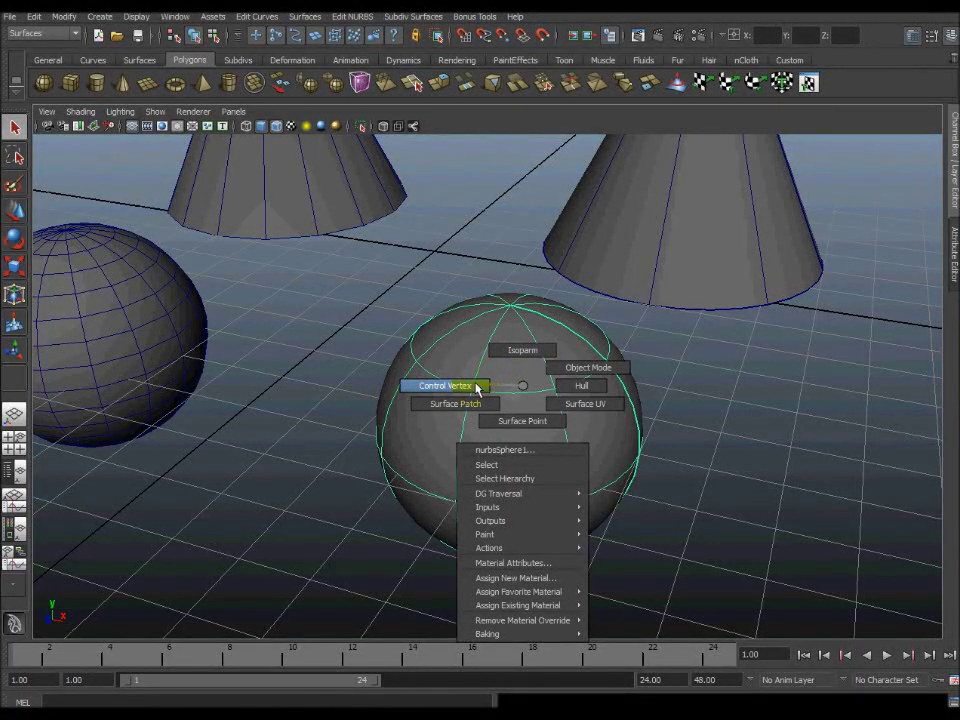
{"action": "right_click_drag", "start_coordinate": [483, 388], "coordinate": [490, 390]}
{"action": "mouse_move", "coordinate": [641, 452]}
{"action": "left_mouse_down", "text": "alt"}
{"action": "mouse_move", "coordinate": [598, 420]}
{"action": "mouse_move", "coordinate": [497, 413]}
{"action": "mouse_move", "coordinate": [611, 409]}
{"action": "mouse_move", "coordinate": [675, 422]}
{"action": "mouse_move", "coordinate": [669, 448]}
{"action": "mouse_move", "coordinate": [646, 440]}
{"action": "left_mouse_up", "text": "alt"}
{"action": "mouse_move", "coordinate": [685, 490]}
{"action": "left_mouse_down", "text": "alt"}
{"action": "mouse_move", "coordinate": [639, 476]}
{"action": "mouse_move", "coordinate": [679, 508]}
{"action": "mouse_move", "coordinate": [707, 506]}
{"action": "mouse_move", "coordinate": [695, 498]}
{"action": "left_mouse_up", "text": "alt"}
{"action": "key", "text": "w"}
{"action": "mouse_move", "coordinate": [630, 490]}
{"action": "left_mouse_down", "text": "alt"}
{"action": "mouse_move", "coordinate": [621, 499]}
{"action": "mouse_move", "coordinate": [630, 513]}
{"action": "left_mouse_up", "text": "alt"}
{"action": "mouse_move", "coordinate": [710, 403]}
{"action": "left_mouse_down"}
{"action": "mouse_move", "coordinate": [823, 407]}
{"action": "mouse_move", "coordinate": [694, 448]}
{"action": "mouse_move", "coordinate": [623, 409]}
{"action": "mouse_move", "coordinate": [446, 440]}
{"action": "mouse_move", "coordinate": [531, 448]}
{"action": "mouse_move", "coordinate": [581, 437]}
{"action": "mouse_move", "coordinate": [628, 450]}
{"action": "left_mouse_up"}
{"action": "key", "text": "ctrl+z"}
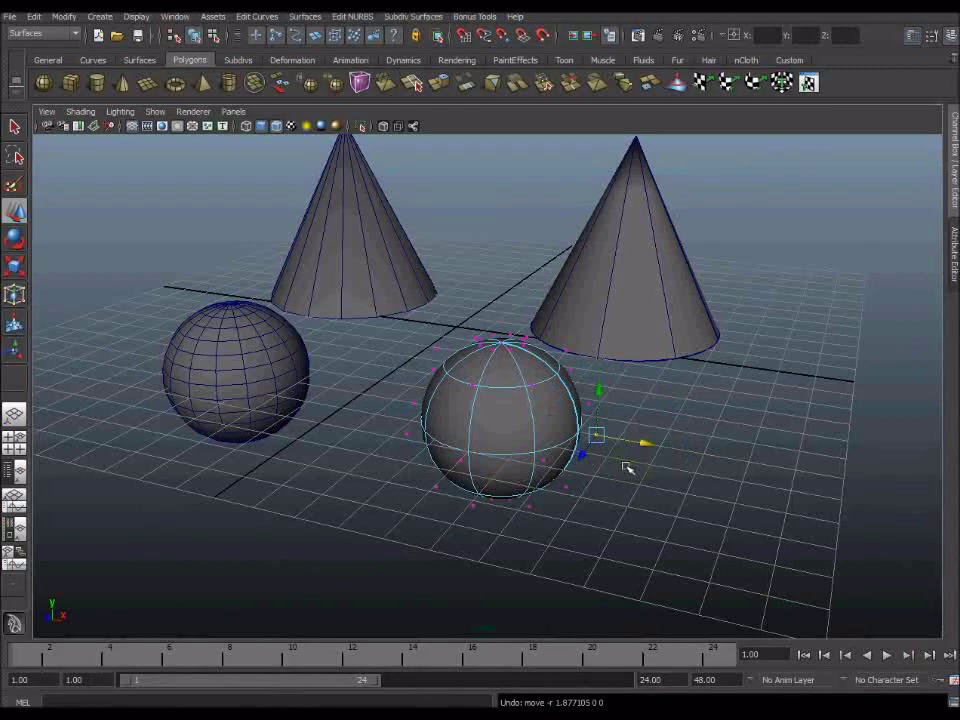
{"action": "left_click_drag", "start_coordinate": [499, 506], "coordinate": [437, 447], "text": "alt"}
{"action": "mouse_move", "coordinate": [495, 355]}
{"action": "left_mouse_down", "text": "alt"}
{"action": "mouse_move", "coordinate": [407, 437]}
{"action": "mouse_move", "coordinate": [315, 475]}
{"action": "mouse_move", "coordinate": [504, 506]}
{"action": "mouse_move", "coordinate": [418, 371]}
{"action": "mouse_move", "coordinate": [514, 372]}
{"action": "mouse_move", "coordinate": [482, 403]}
{"action": "mouse_move", "coordinate": [505, 407]}
{"action": "mouse_move", "coordinate": [422, 438]}
{"action": "mouse_move", "coordinate": [521, 448]}
{"action": "mouse_move", "coordinate": [443, 414]}
{"action": "mouse_move", "coordinate": [401, 419]}
{"action": "mouse_move", "coordinate": [381, 429]}
{"action": "mouse_move", "coordinate": [429, 429]}
{"action": "mouse_move", "coordinate": [438, 419]}
{"action": "mouse_move", "coordinate": [373, 441]}
{"action": "mouse_move", "coordinate": [574, 443]}
{"action": "mouse_move", "coordinate": [563, 453]}
{"action": "mouse_move", "coordinate": [491, 435]}
{"action": "mouse_move", "coordinate": [516, 429]}
{"action": "mouse_move", "coordinate": [553, 456]}
{"action": "mouse_move", "coordinate": [668, 463]}
{"action": "mouse_move", "coordinate": [589, 424]}
{"action": "mouse_move", "coordinate": [497, 401]}
{"action": "mouse_move", "coordinate": [538, 429]}
{"action": "mouse_move", "coordinate": [486, 420]}
{"action": "mouse_move", "coordinate": [447, 428]}
{"action": "left_mouse_up", "text": "alt"}
Step: Select the front NURBS cone, switch to Isoparm mode, and pick an isoparm partway up
{"action": "mouse_move", "coordinate": [741, 326]}
{"action": "left_mouse_down", "text": "alt"}
{"action": "mouse_move", "coordinate": [469, 527]}
{"action": "mouse_move", "coordinate": [416, 437]}
{"action": "mouse_move", "coordinate": [436, 418]}
{"action": "mouse_move", "coordinate": [564, 388]}
{"action": "mouse_move", "coordinate": [489, 476]}
{"action": "left_mouse_up", "text": "alt"}
{"action": "left_click", "coordinate": [487, 458]}
{"action": "right_click", "coordinate": [531, 441]}
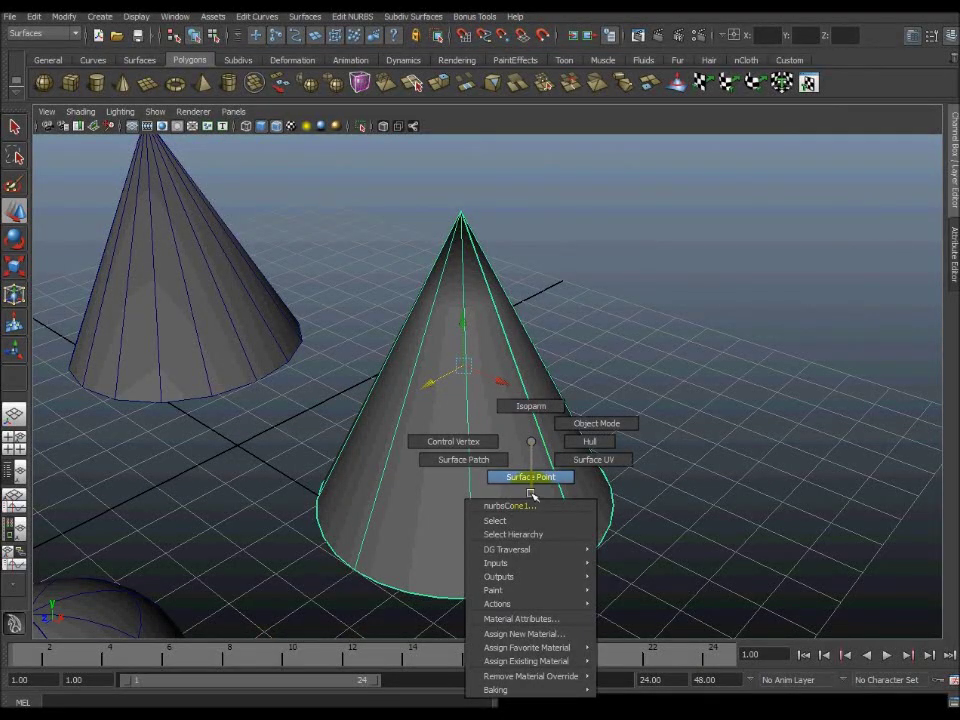
{"action": "left_click_drag", "start_coordinate": [514, 489], "coordinate": [495, 489], "text": "alt"}
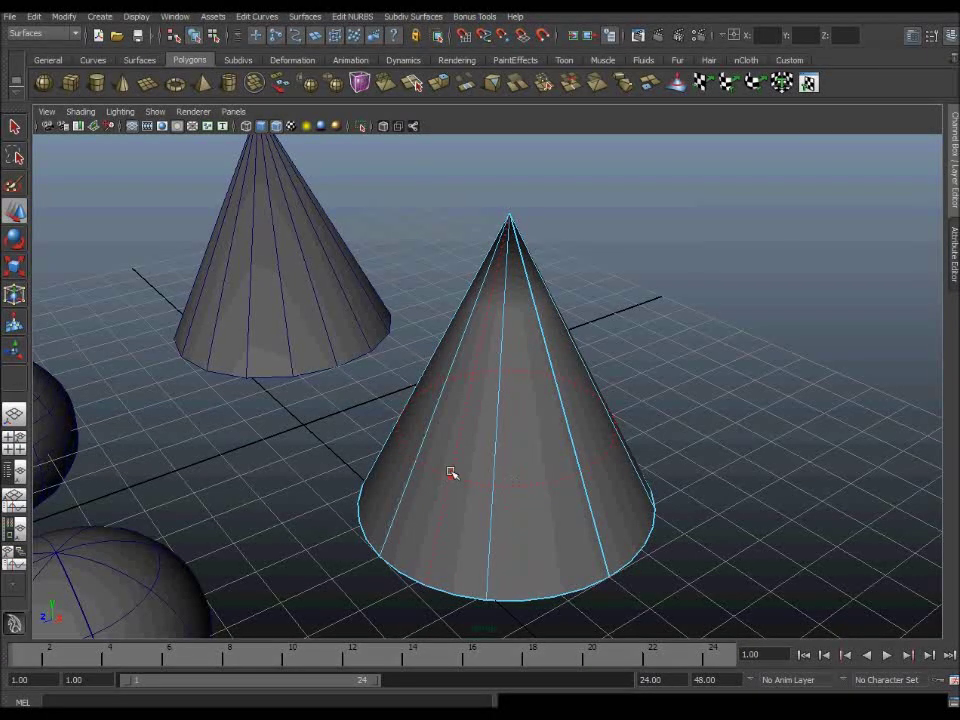
{"action": "left_click_drag", "start_coordinate": [451, 473], "coordinate": [450, 547]}
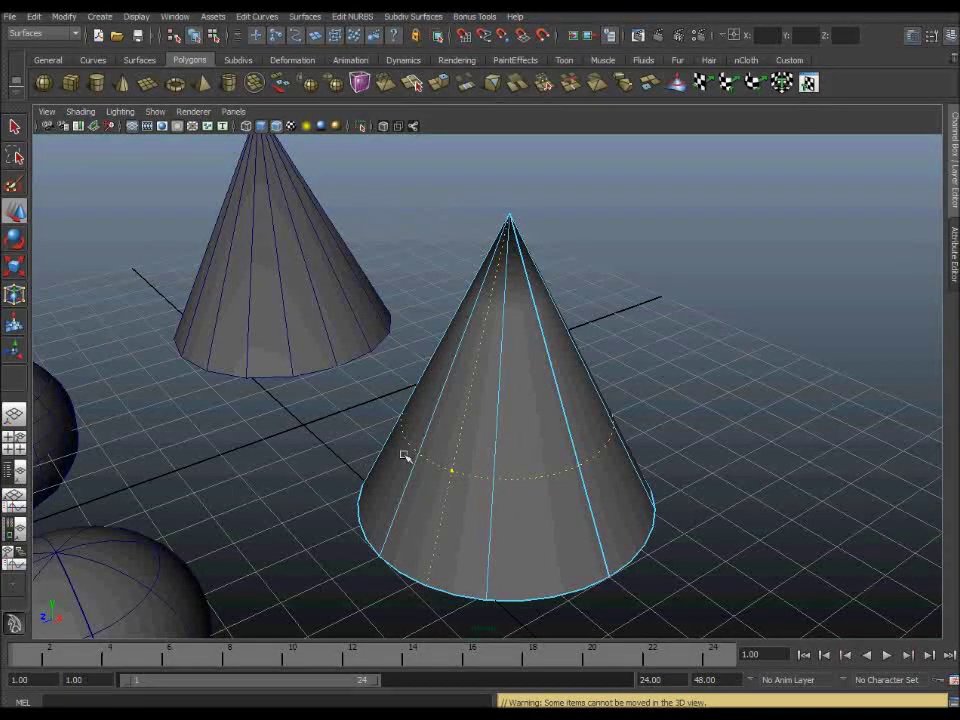
{"action": "left_click", "coordinate": [489, 221]}
{"action": "left_click", "coordinate": [456, 254]}
{"action": "left_click", "coordinate": [510, 214]}
{"action": "mouse_move", "coordinate": [510, 476]}
{"action": "left_mouse_down", "text": "alt"}
{"action": "mouse_move", "coordinate": [486, 408]}
{"action": "mouse_move", "coordinate": [459, 437]}
{"action": "mouse_move", "coordinate": [240, 446]}
{"action": "mouse_move", "coordinate": [664, 542]}
{"action": "mouse_move", "coordinate": [581, 478]}
{"action": "mouse_move", "coordinate": [569, 519]}
{"action": "left_mouse_up", "text": "alt"}
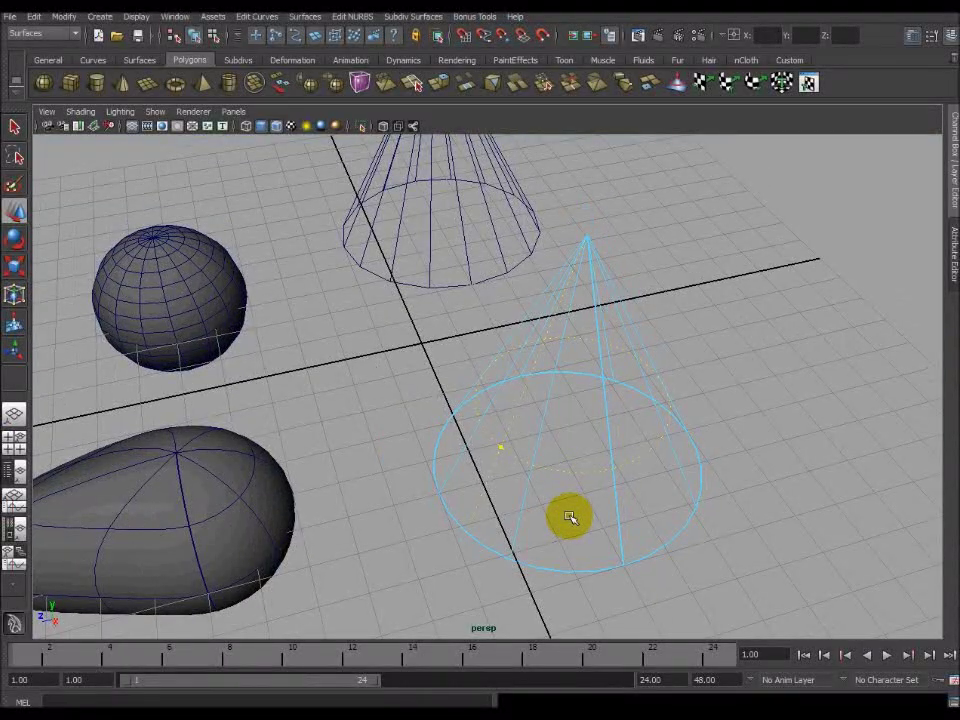
Step: Clear the cone selection, then select the egg-shaped NURBS sphere and delete it
{"action": "left_click", "coordinate": [794, 268]}
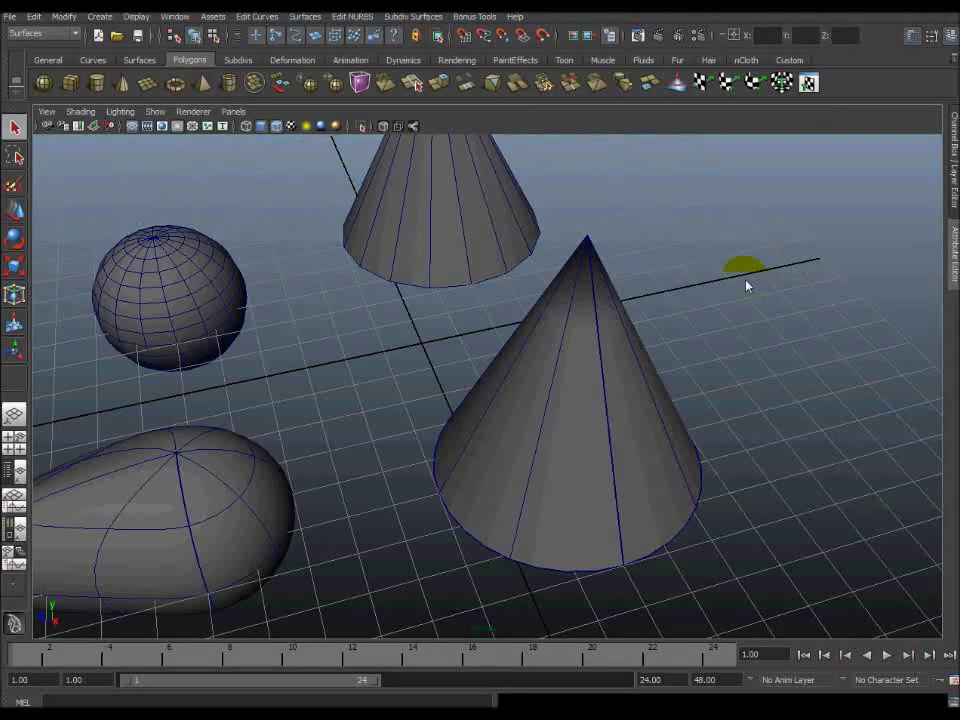
{"action": "mouse_move", "coordinate": [504, 412]}
{"action": "left_mouse_down", "text": "alt"}
{"action": "mouse_move", "coordinate": [624, 321]}
{"action": "mouse_move", "coordinate": [456, 435]}
{"action": "mouse_move", "coordinate": [553, 420]}
{"action": "mouse_move", "coordinate": [401, 424]}
{"action": "left_mouse_up", "text": "alt"}
{"action": "left_click", "coordinate": [401, 424]}
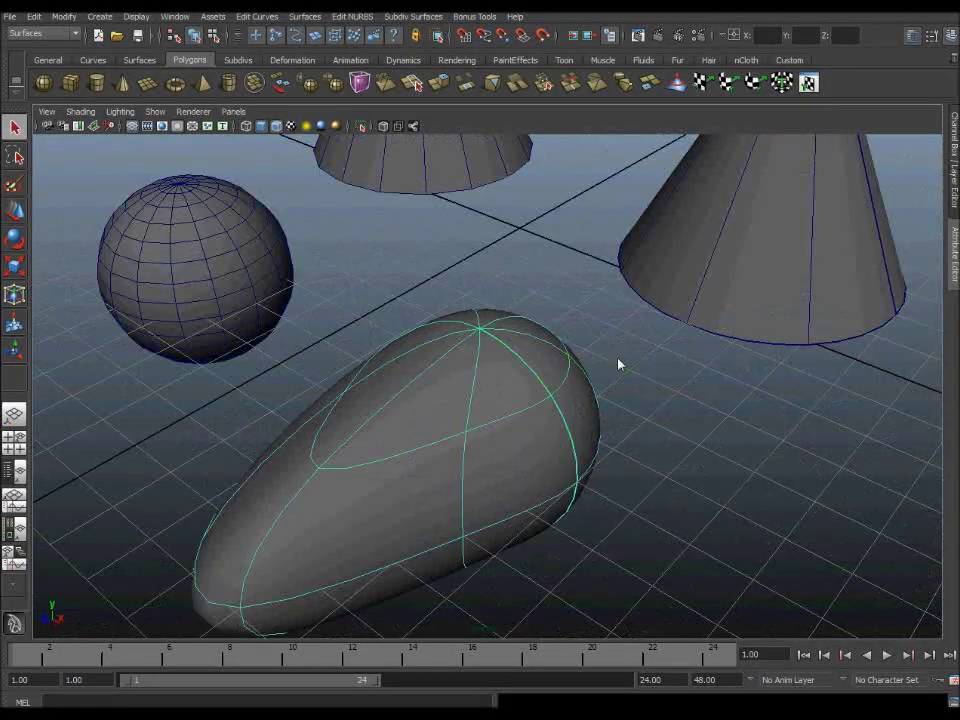
{"action": "left_click", "coordinate": [139, 60]}
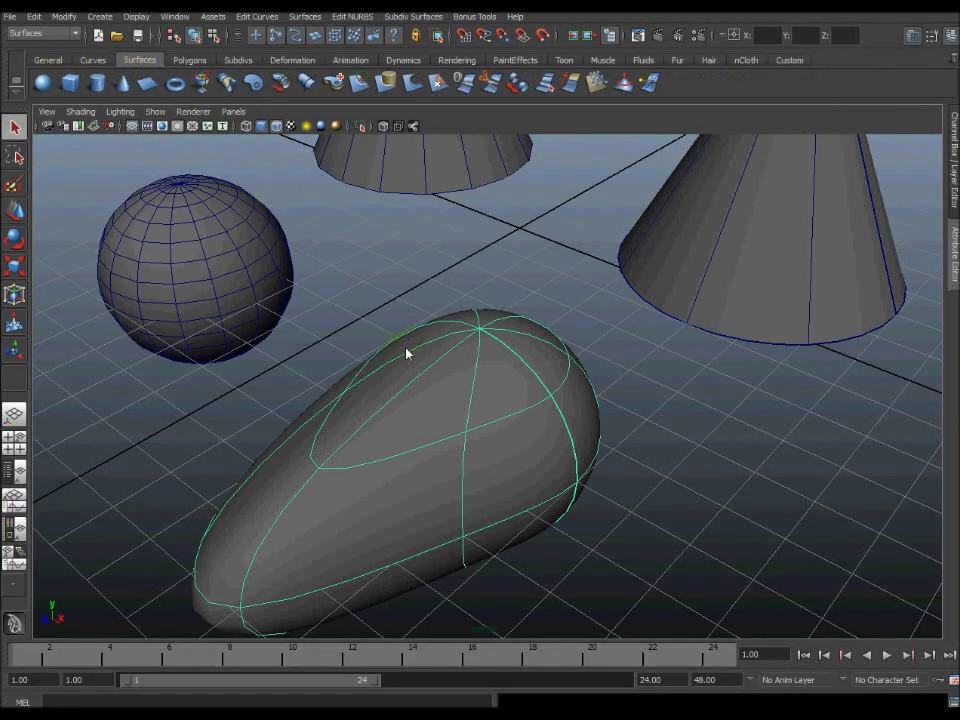
{"action": "key", "text": "Delete"}
Step: Create a new NURBS sphere, move it forward onto the grid, and scale it much larger
{"action": "left_click", "coordinate": [527, 233]}
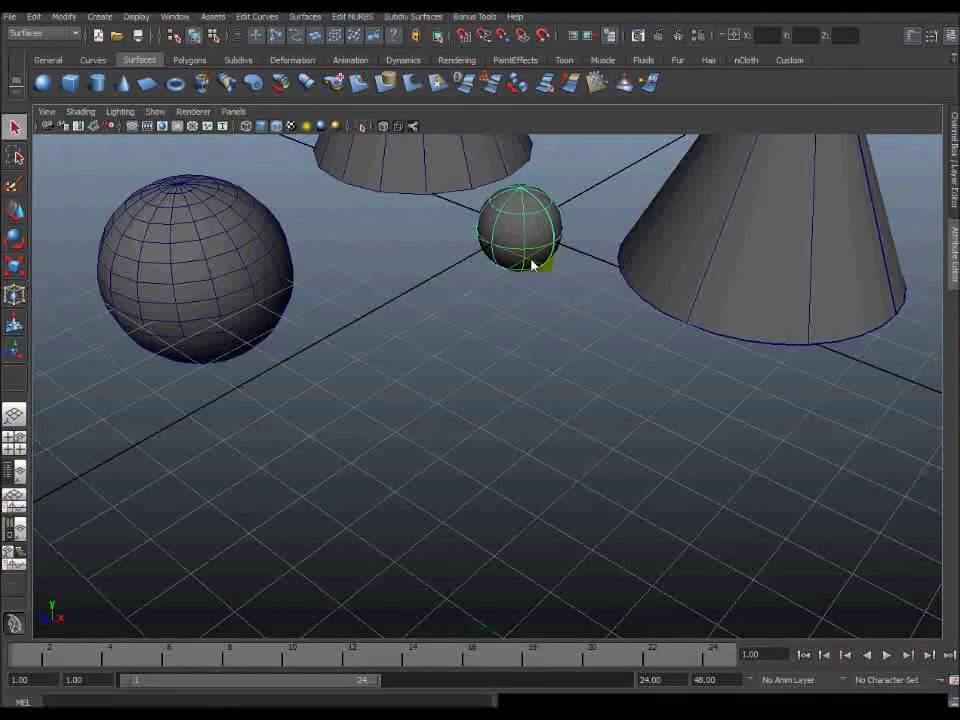
{"action": "key", "text": "w"}
{"action": "left_click_drag", "start_coordinate": [478, 370], "coordinate": [543, 520]}
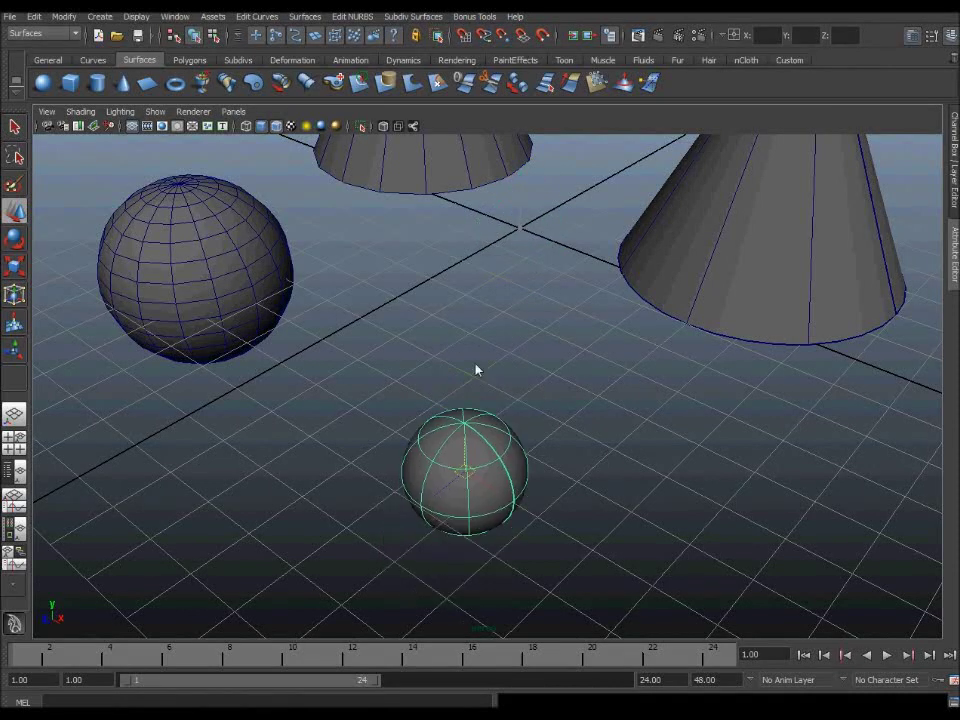
{"action": "key", "text": "r"}
{"action": "mouse_move", "coordinate": [478, 467]}
{"action": "left_mouse_down"}
{"action": "mouse_move", "coordinate": [678, 487]}
{"action": "mouse_move", "coordinate": [602, 490]}
{"action": "mouse_move", "coordinate": [559, 456]}
{"action": "left_mouse_up"}
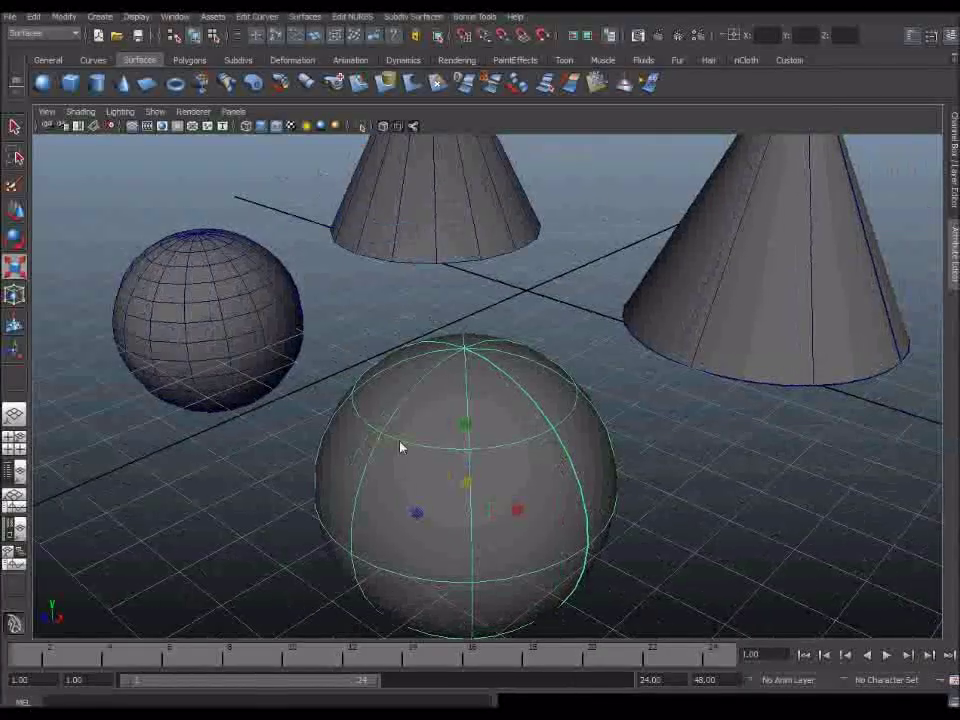
{"action": "mouse_move", "coordinate": [482, 446]}
{"action": "left_mouse_down", "text": "alt"}
{"action": "mouse_move", "coordinate": [452, 449]}
{"action": "mouse_move", "coordinate": [476, 454]}
{"action": "left_mouse_up", "text": "alt"}
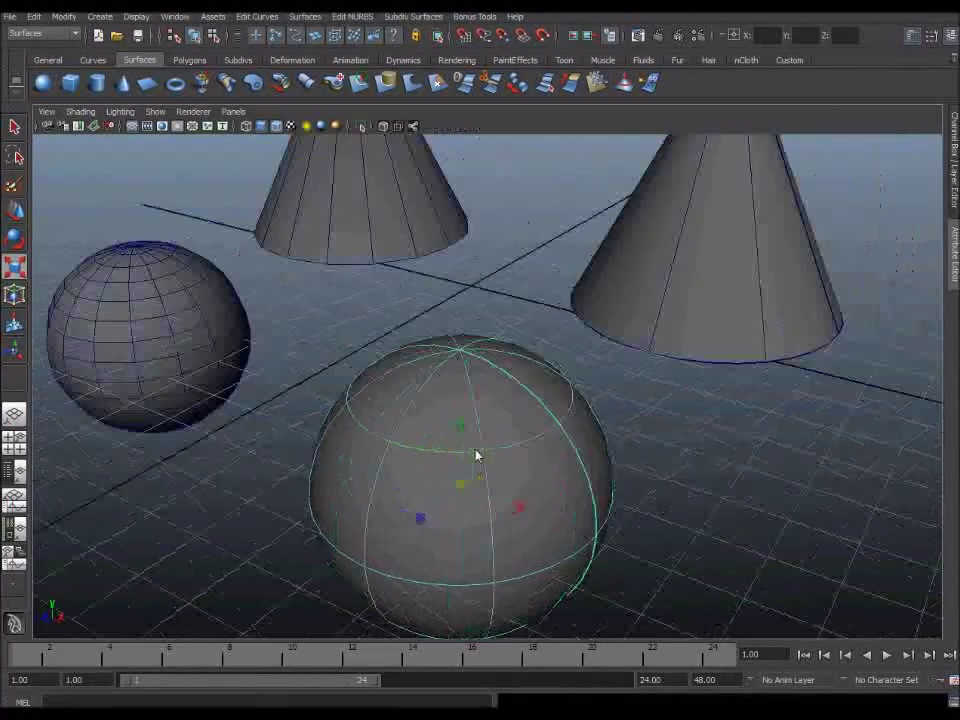
{"action": "right_click_drag", "start_coordinate": [424, 444], "coordinate": [450, 465]}
{"action": "mouse_move", "coordinate": [450, 465]}
{"action": "left_mouse_down", "text": "alt"}
{"action": "mouse_move", "coordinate": [373, 450]}
{"action": "mouse_move", "coordinate": [343, 459]}
{"action": "mouse_move", "coordinate": [403, 476]}
{"action": "mouse_move", "coordinate": [415, 470]}
{"action": "mouse_move", "coordinate": [395, 465]}
{"action": "left_mouse_up", "text": "alt"}
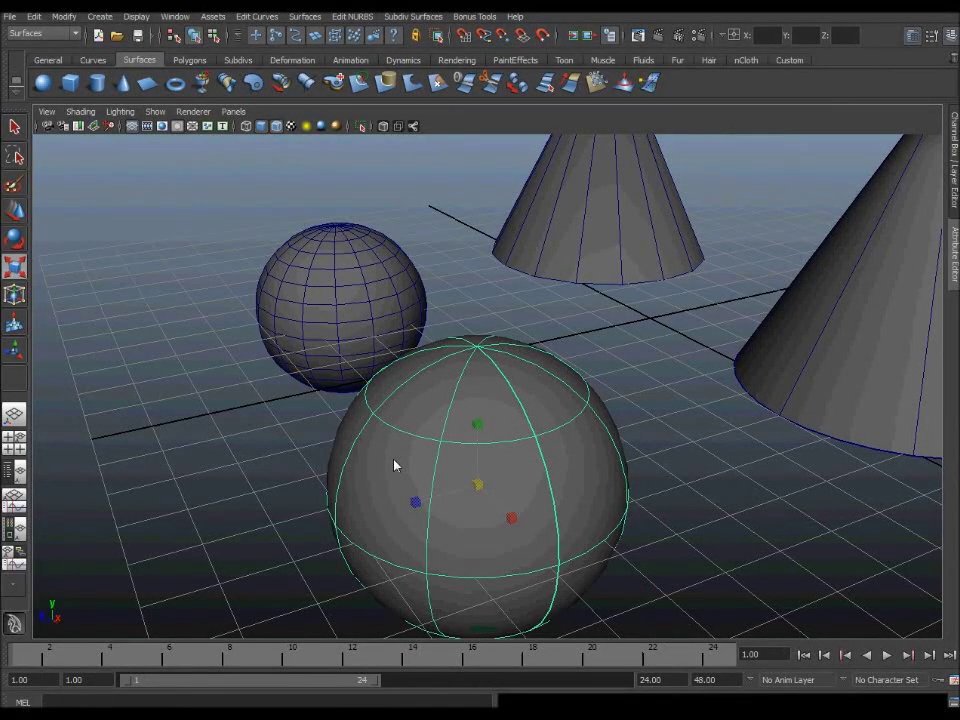
{"action": "mouse_move", "coordinate": [403, 467]}
{"action": "left_mouse_down", "text": "alt"}
{"action": "mouse_move", "coordinate": [463, 459]}
{"action": "mouse_move", "coordinate": [417, 446]}
{"action": "left_mouse_up", "text": "alt"}
Step: Switch the NURBS sphere to isoparm mode and pick a spot on its surface
{"action": "right_click", "coordinate": [415, 437]}
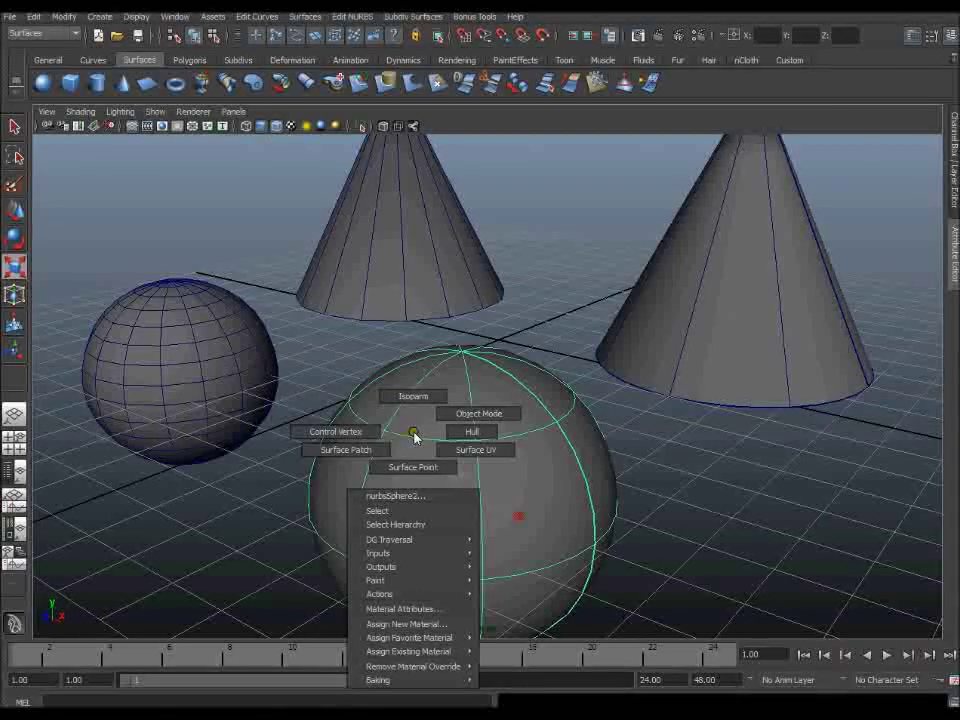
{"action": "left_click", "coordinate": [416, 398]}
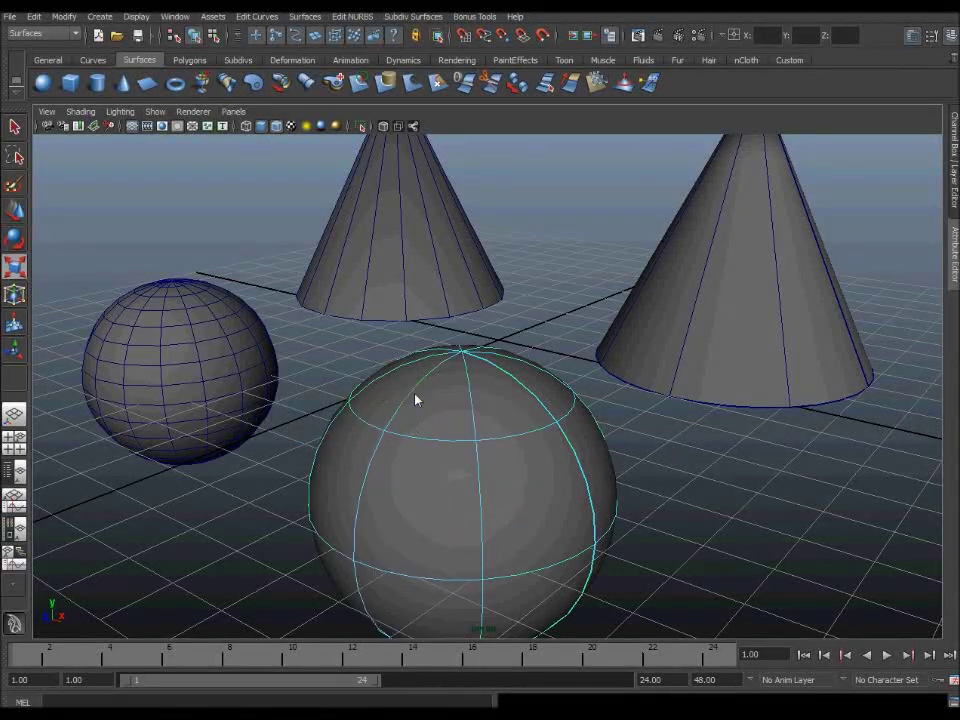
{"action": "left_click_drag", "start_coordinate": [433, 473], "coordinate": [441, 448], "text": "alt"}
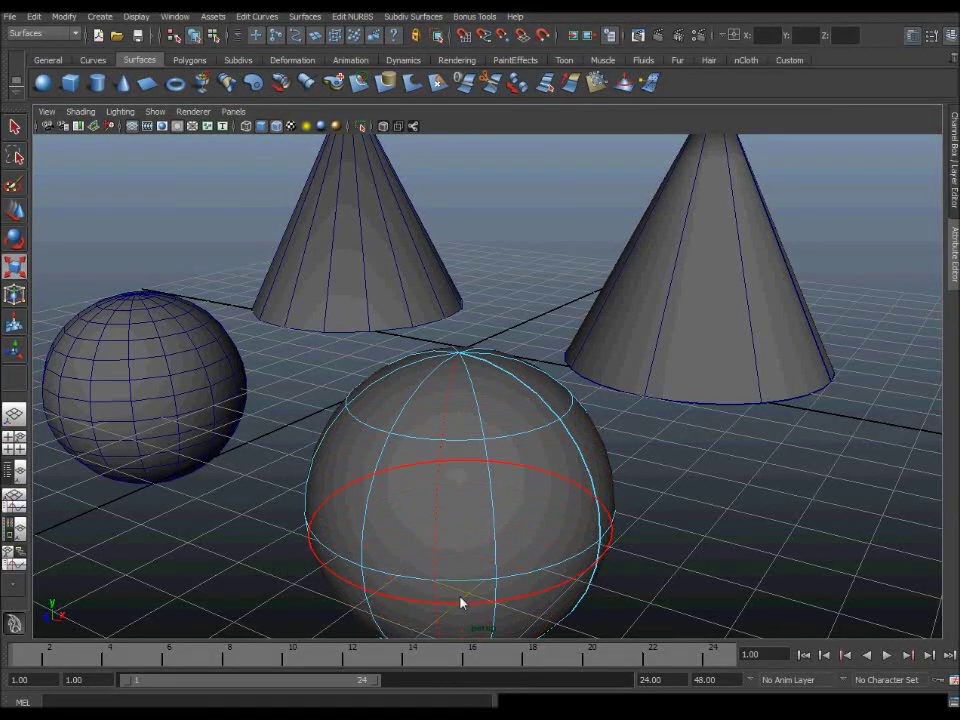
{"action": "left_click", "coordinate": [463, 493]}
{"action": "mouse_move", "coordinate": [558, 573]}
{"action": "left_mouse_down", "text": "alt"}
{"action": "mouse_move", "coordinate": [469, 574]}
{"action": "mouse_move", "coordinate": [486, 581]}
{"action": "mouse_move", "coordinate": [432, 521]}
{"action": "mouse_move", "coordinate": [480, 514]}
{"action": "mouse_move", "coordinate": [401, 517]}
{"action": "mouse_move", "coordinate": [352, 485]}
{"action": "mouse_move", "coordinate": [405, 471]}
{"action": "mouse_move", "coordinate": [432, 486]}
{"action": "mouse_move", "coordinate": [482, 487]}
{"action": "left_mouse_up", "text": "alt"}
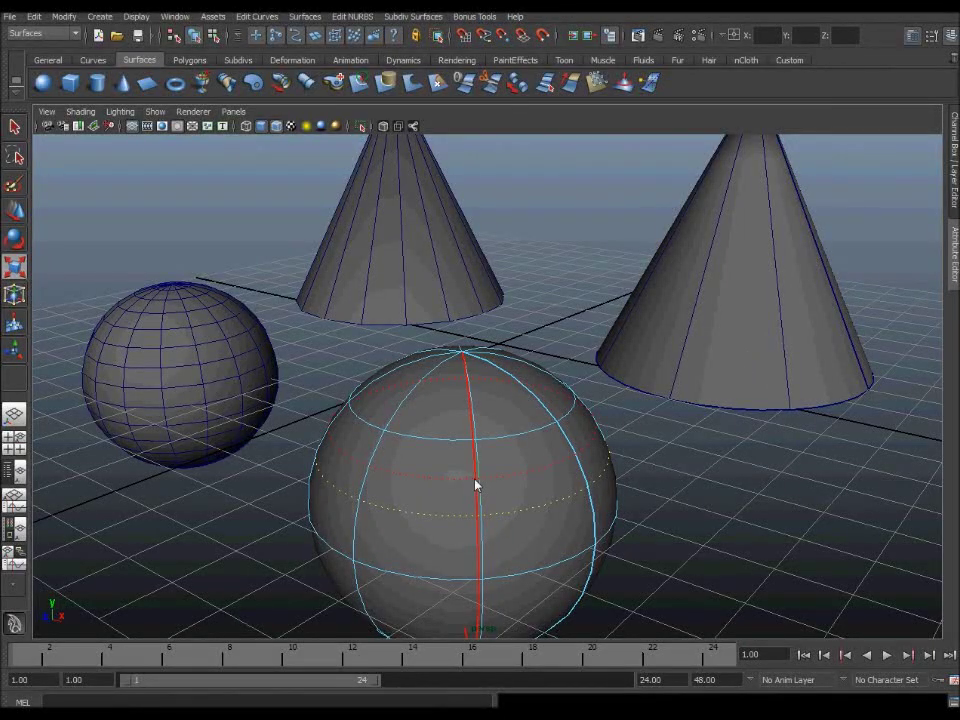
{"action": "left_click", "coordinate": [418, 486], "text": "shift"}
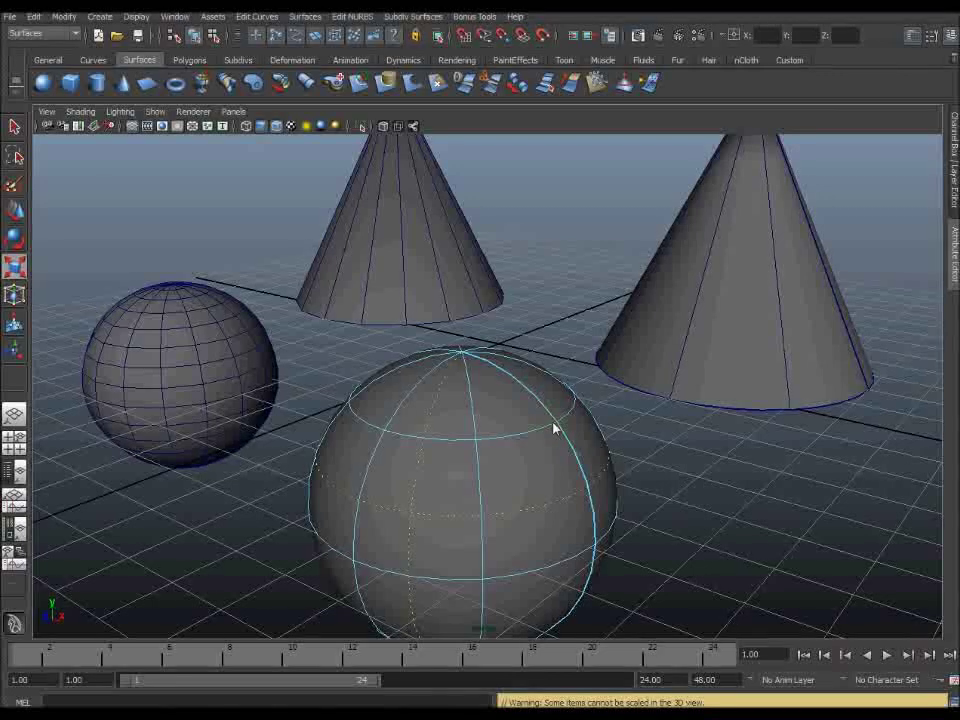
{"action": "mouse_move", "coordinate": [441, 506]}
{"action": "left_mouse_down", "text": "alt"}
{"action": "mouse_move", "coordinate": [452, 503]}
{"action": "mouse_move", "coordinate": [407, 504]}
{"action": "mouse_move", "coordinate": [467, 508]}
{"action": "mouse_move", "coordinate": [451, 509]}
{"action": "mouse_move", "coordinate": [501, 497]}
{"action": "mouse_move", "coordinate": [434, 503]}
{"action": "mouse_move", "coordinate": [548, 512]}
{"action": "mouse_move", "coordinate": [499, 499]}
{"action": "mouse_move", "coordinate": [561, 497]}
{"action": "mouse_move", "coordinate": [520, 489]}
{"action": "left_mouse_up", "text": "alt"}
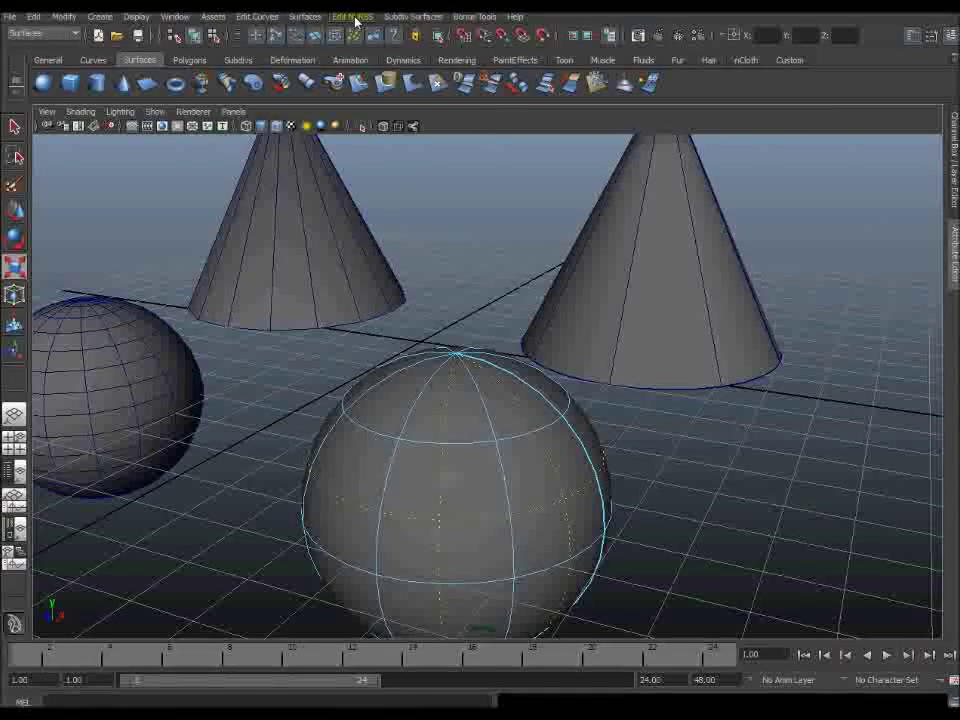
Step: Use Edit NURBS > Insert Isoparms to add an isoparm at the picked spot
{"action": "left_click", "coordinate": [48, 27]}
{"action": "left_click", "coordinate": [49, 26]}
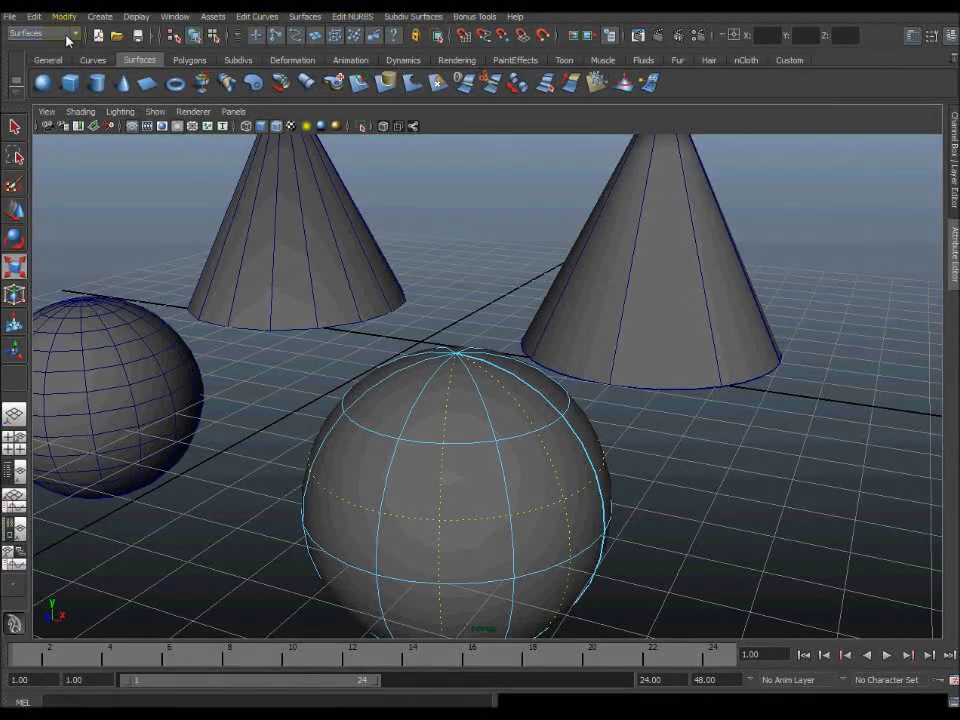
{"action": "left_click", "coordinate": [356, 18]}
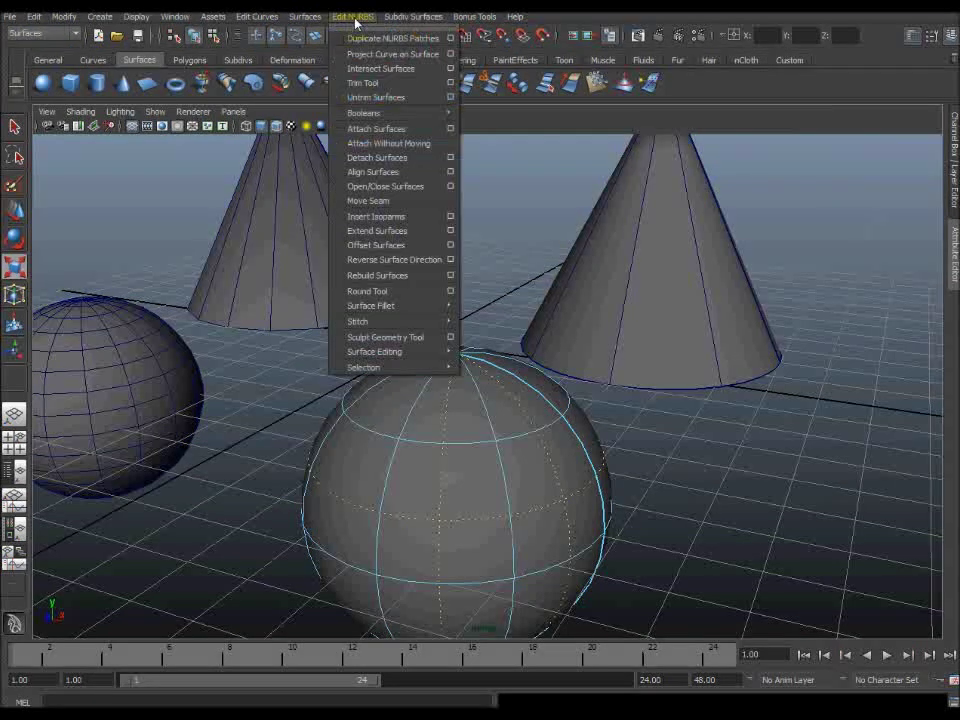
{"action": "left_click", "coordinate": [375, 216]}
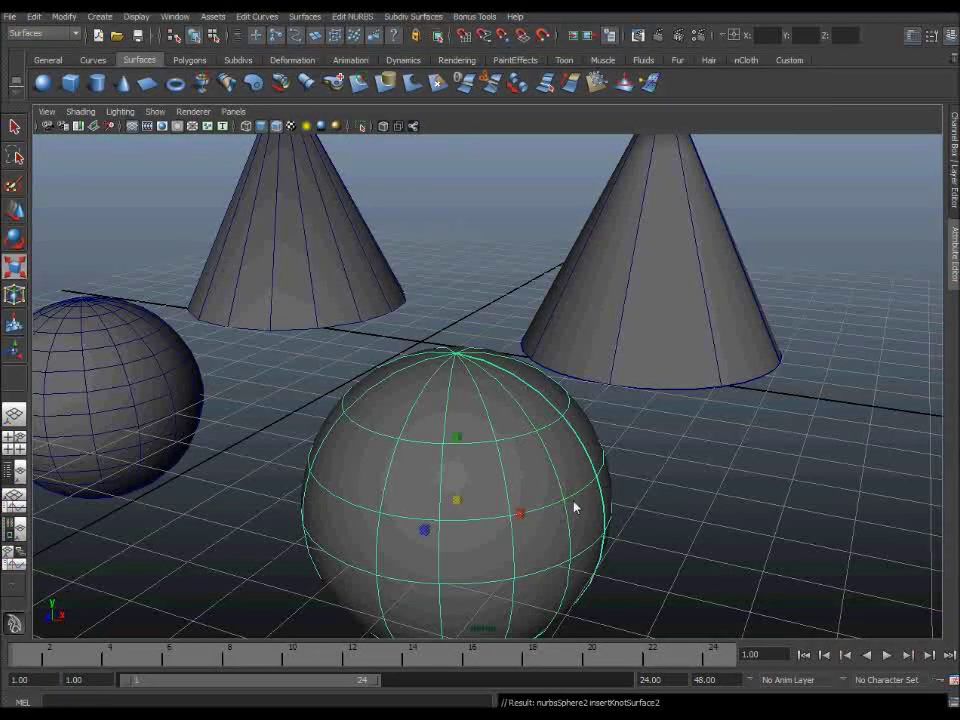
{"action": "left_click_drag", "start_coordinate": [540, 463], "coordinate": [692, 465], "text": "alt"}
{"action": "right_click_drag", "start_coordinate": [692, 465], "coordinate": [482, 461], "text": "alt"}
{"action": "mouse_move", "coordinate": [510, 454]}
{"action": "left_mouse_down", "text": "alt"}
{"action": "mouse_move", "coordinate": [370, 428]}
{"action": "mouse_move", "coordinate": [349, 446]}
{"action": "mouse_move", "coordinate": [444, 484]}
{"action": "mouse_move", "coordinate": [429, 467]}
{"action": "mouse_move", "coordinate": [490, 432]}
{"action": "left_mouse_up", "text": "alt"}
Step: Switch the NURBS sphere to Control Vertex display and tumble in for a closer look
{"action": "right_click", "coordinate": [506, 424]}
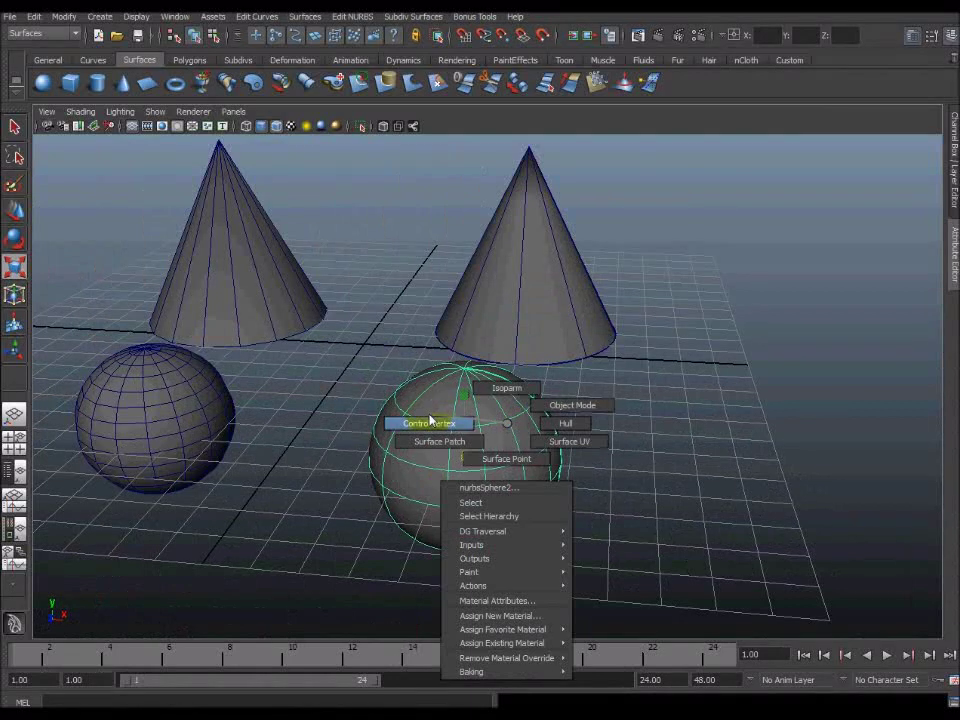
{"action": "right_click_drag", "start_coordinate": [506, 424], "coordinate": [428, 422]}
{"action": "left_click_drag", "start_coordinate": [465, 454], "coordinate": [414, 456], "text": "alt"}
{"action": "right_click_drag", "start_coordinate": [414, 456], "coordinate": [491, 473], "text": "alt"}
{"action": "mouse_move", "coordinate": [491, 473]}
{"action": "left_mouse_down", "text": "alt"}
{"action": "mouse_move", "coordinate": [628, 514]}
{"action": "mouse_move", "coordinate": [574, 420]}
{"action": "mouse_move", "coordinate": [525, 422]}
{"action": "mouse_move", "coordinate": [529, 485]}
{"action": "mouse_move", "coordinate": [461, 491]}
{"action": "mouse_move", "coordinate": [398, 471]}
{"action": "mouse_move", "coordinate": [429, 469]}
{"action": "mouse_move", "coordinate": [403, 467]}
{"action": "left_mouse_up", "text": "alt"}
{"action": "mouse_move", "coordinate": [403, 467]}
{"action": "right_mouse_down", "text": "alt"}
{"action": "mouse_move", "coordinate": [572, 469]}
{"action": "mouse_move", "coordinate": [396, 467]}
{"action": "right_mouse_up", "text": "alt"}
{"action": "mouse_move", "coordinate": [396, 467]}
{"action": "left_mouse_down", "text": "alt"}
{"action": "mouse_move", "coordinate": [437, 459]}
{"action": "mouse_move", "coordinate": [392, 484]}
{"action": "mouse_move", "coordinate": [440, 437]}
{"action": "mouse_move", "coordinate": [368, 568]}
{"action": "mouse_move", "coordinate": [456, 429]}
{"action": "mouse_move", "coordinate": [431, 332]}
{"action": "mouse_move", "coordinate": [298, 457]}
{"action": "mouse_move", "coordinate": [600, 437]}
{"action": "mouse_move", "coordinate": [478, 407]}
{"action": "mouse_move", "coordinate": [371, 411]}
{"action": "left_mouse_up", "text": "alt"}
Step: Select the NURBS cone and pull the view back around it
{"action": "left_click", "coordinate": [322, 493]}
{"action": "mouse_move", "coordinate": [332, 495]}
{"action": "left_mouse_down", "text": "alt"}
{"action": "mouse_move", "coordinate": [696, 422]}
{"action": "mouse_move", "coordinate": [606, 420]}
{"action": "mouse_move", "coordinate": [617, 442]}
{"action": "mouse_move", "coordinate": [514, 429]}
{"action": "mouse_move", "coordinate": [660, 369]}
{"action": "left_mouse_up", "text": "alt"}
{"action": "left_click", "coordinate": [660, 369]}
Step: Show the NURBS cone's control vertices and move one outward to flare its side
{"action": "right_click", "coordinate": [560, 405]}
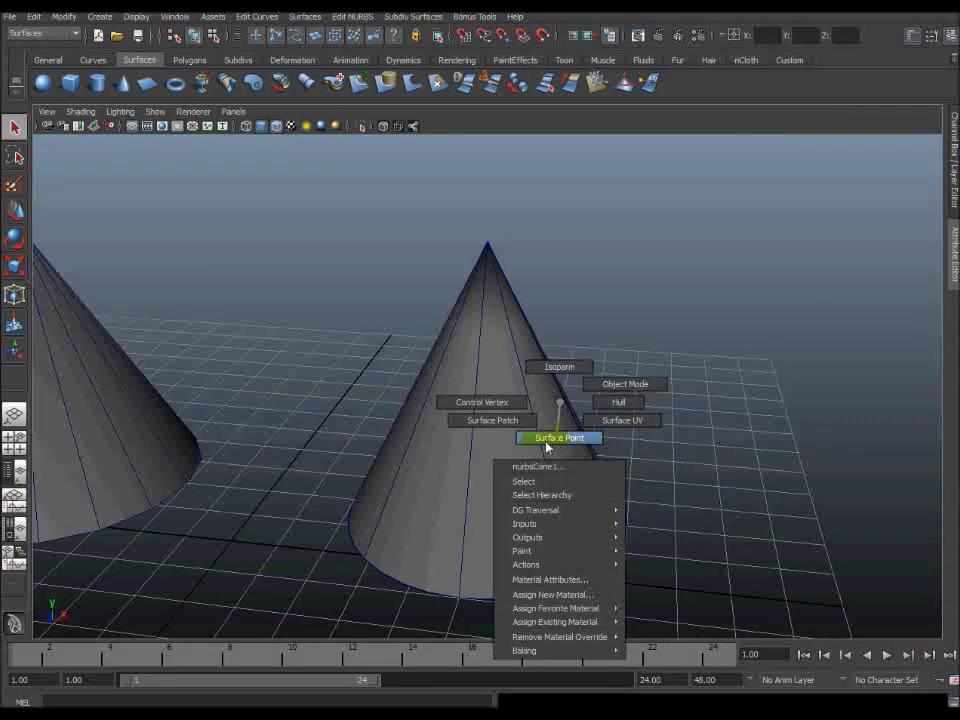
{"action": "left_click", "coordinate": [478, 401]}
{"action": "mouse_move", "coordinate": [437, 416]}
{"action": "left_mouse_down", "text": "alt"}
{"action": "mouse_move", "coordinate": [433, 392]}
{"action": "mouse_move", "coordinate": [352, 392]}
{"action": "mouse_move", "coordinate": [441, 384]}
{"action": "mouse_move", "coordinate": [474, 399]}
{"action": "mouse_move", "coordinate": [459, 401]}
{"action": "mouse_move", "coordinate": [422, 392]}
{"action": "mouse_move", "coordinate": [390, 399]}
{"action": "mouse_move", "coordinate": [381, 386]}
{"action": "mouse_move", "coordinate": [451, 391]}
{"action": "mouse_move", "coordinate": [495, 375]}
{"action": "mouse_move", "coordinate": [513, 380]}
{"action": "left_mouse_up", "text": "alt"}
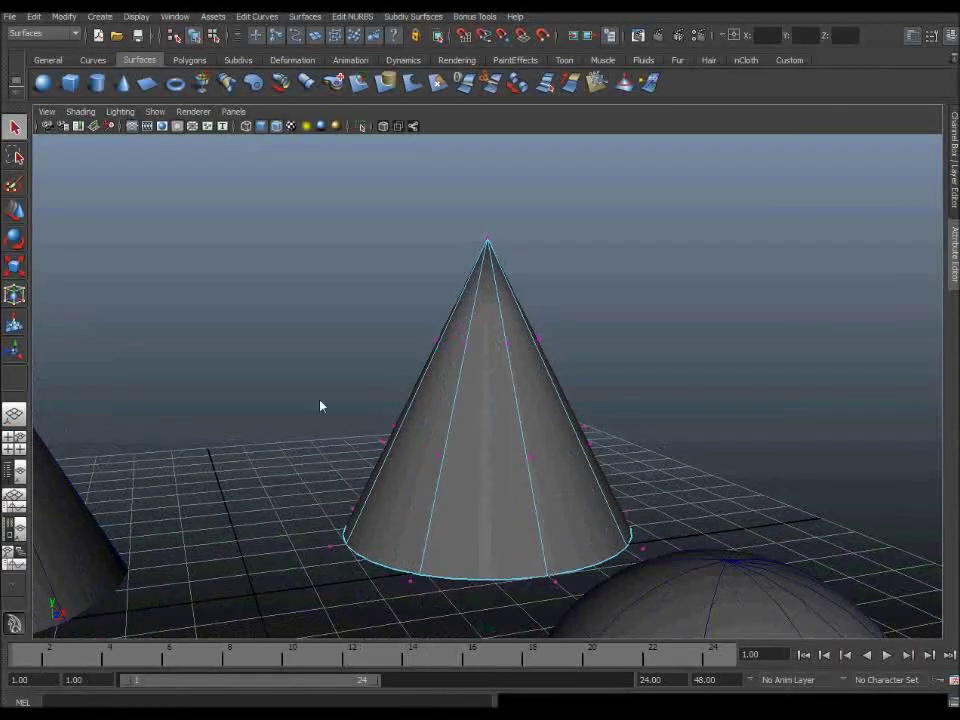
{"action": "mouse_move", "coordinate": [431, 467]}
{"action": "left_mouse_down", "text": "alt"}
{"action": "mouse_move", "coordinate": [406, 472]}
{"action": "mouse_move", "coordinate": [428, 471]}
{"action": "mouse_move", "coordinate": [416, 472]}
{"action": "mouse_move", "coordinate": [414, 486]}
{"action": "mouse_move", "coordinate": [446, 433]}
{"action": "mouse_move", "coordinate": [480, 420]}
{"action": "mouse_move", "coordinate": [457, 449]}
{"action": "mouse_move", "coordinate": [505, 429]}
{"action": "mouse_move", "coordinate": [563, 443]}
{"action": "mouse_move", "coordinate": [465, 452]}
{"action": "left_mouse_up", "text": "alt"}
{"action": "key", "text": "w"}
{"action": "key", "text": "ctrl+z"}
{"action": "right_click_drag", "start_coordinate": [465, 452], "coordinate": [508, 472], "text": "alt"}
{"action": "mouse_move", "coordinate": [508, 472]}
{"action": "left_mouse_down", "text": "alt"}
{"action": "mouse_move", "coordinate": [486, 467]}
{"action": "mouse_move", "coordinate": [527, 482]}
{"action": "mouse_move", "coordinate": [476, 454]}
{"action": "mouse_move", "coordinate": [439, 450]}
{"action": "mouse_move", "coordinate": [559, 465]}
{"action": "mouse_move", "coordinate": [466, 454]}
{"action": "mouse_move", "coordinate": [514, 450]}
{"action": "mouse_move", "coordinate": [474, 454]}
{"action": "mouse_move", "coordinate": [484, 312]}
{"action": "mouse_move", "coordinate": [450, 371]}
{"action": "mouse_move", "coordinate": [384, 391]}
{"action": "left_mouse_up", "text": "alt"}
{"action": "mouse_move", "coordinate": [194, 424]}
{"action": "left_mouse_down", "text": "alt"}
{"action": "mouse_move", "coordinate": [336, 407]}
{"action": "mouse_move", "coordinate": [559, 343]}
{"action": "mouse_move", "coordinate": [442, 517]}
{"action": "left_mouse_up", "text": "alt"}
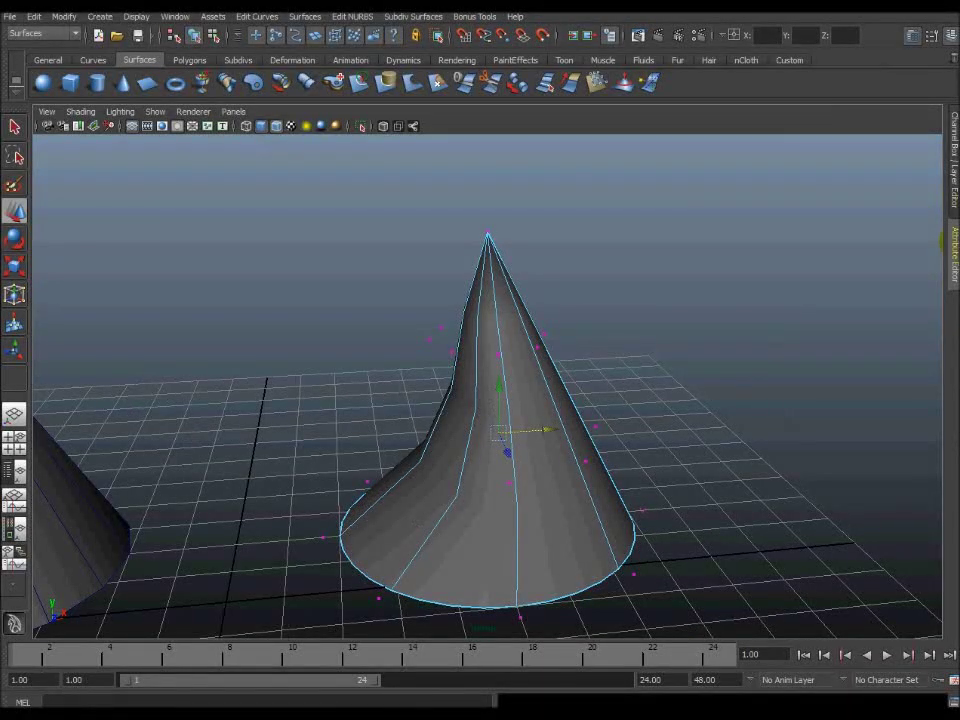
{"action": "mouse_move", "coordinate": [883, 261]}
{"action": "left_mouse_down", "text": "alt"}
{"action": "mouse_move", "coordinate": [630, 339]}
{"action": "mouse_move", "coordinate": [680, 346]}
{"action": "left_mouse_up", "text": "alt"}
Step: Set the cone's NURBS Surface Display Crv Precision Shaded to 36, then close the Attribute Editor
{"action": "key", "text": "ctrl+a"}
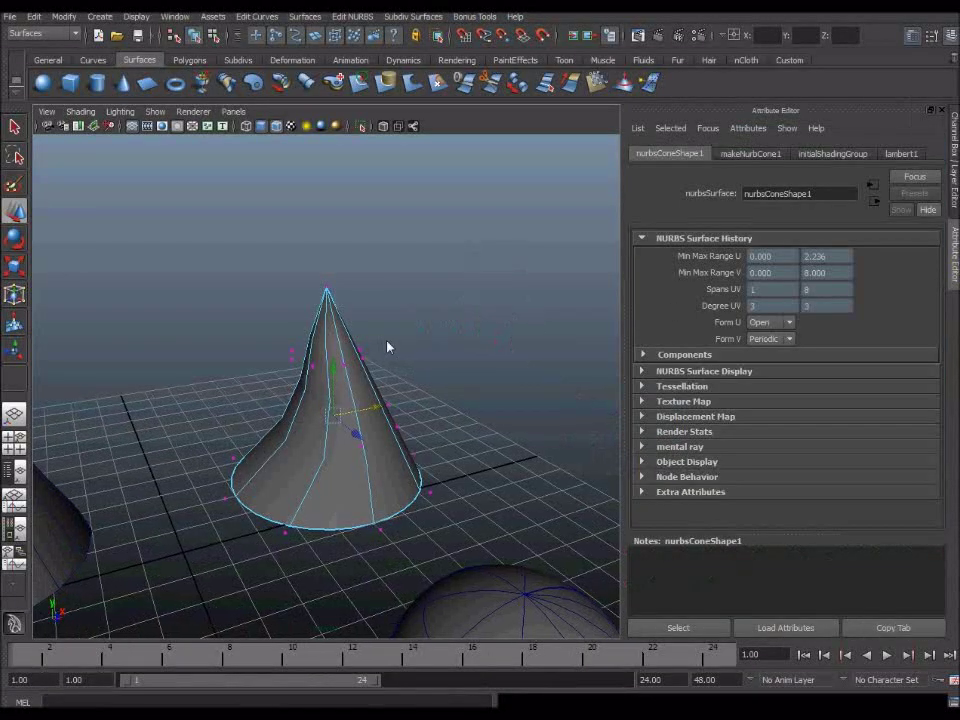
{"action": "mouse_move", "coordinate": [438, 376]}
{"action": "right_mouse_down", "text": "alt"}
{"action": "mouse_move", "coordinate": [521, 403]}
{"action": "mouse_move", "coordinate": [466, 406]}
{"action": "right_mouse_up", "text": "alt"}
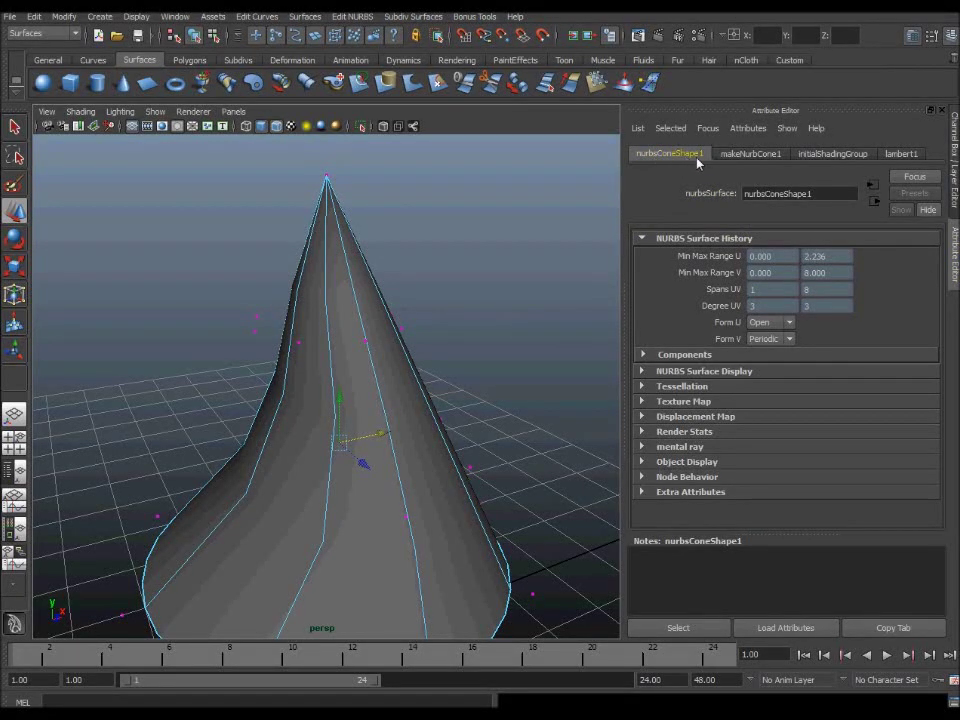
{"action": "left_click", "coordinate": [644, 371]}
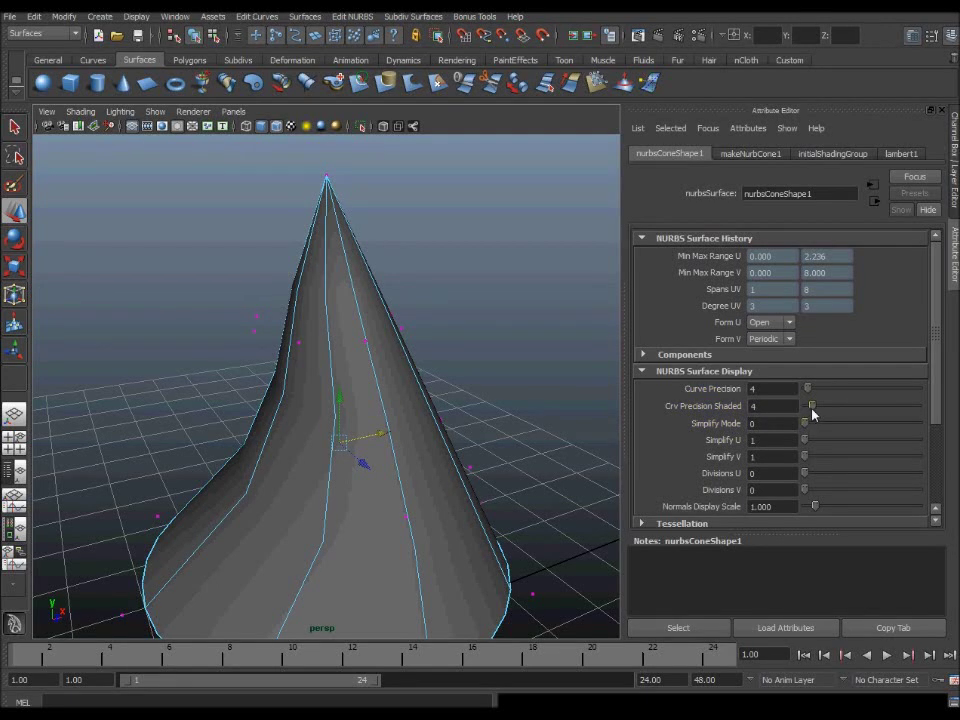
{"action": "left_click_drag", "start_coordinate": [813, 412], "coordinate": [878, 408]}
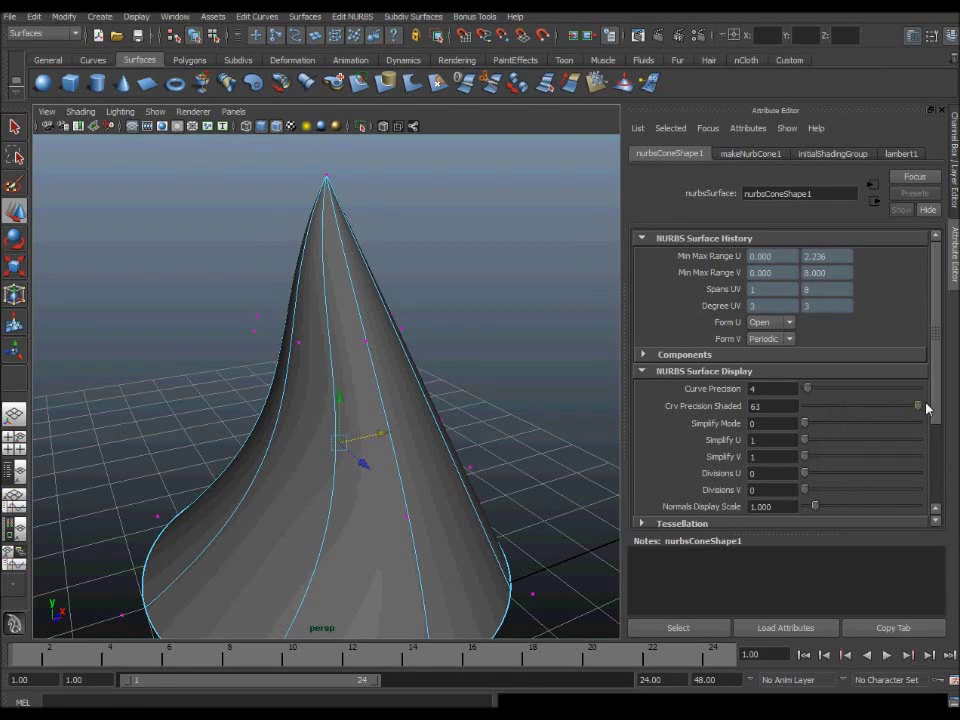
{"action": "left_click_drag", "start_coordinate": [904, 410], "coordinate": [951, 416]}
{"action": "left_click_drag", "start_coordinate": [864, 411], "coordinate": [811, 412]}
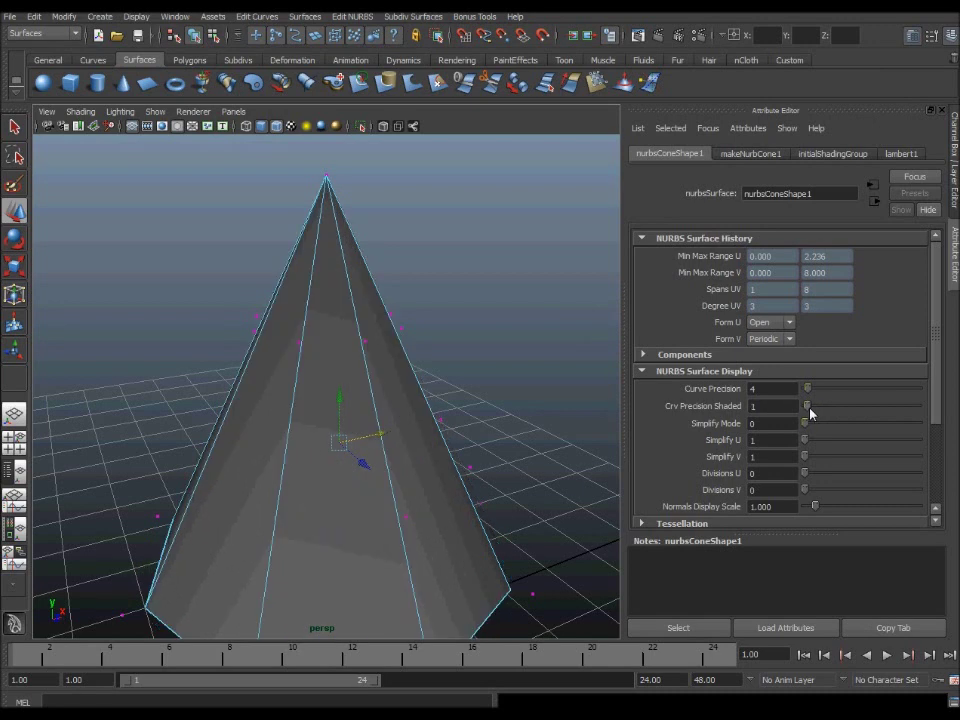
{"action": "left_click_drag", "start_coordinate": [811, 412], "coordinate": [809, 413]}
{"action": "mouse_move", "coordinate": [806, 409]}
{"action": "left_mouse_down"}
{"action": "mouse_move", "coordinate": [811, 419]}
{"action": "mouse_move", "coordinate": [849, 424]}
{"action": "mouse_move", "coordinate": [825, 431]}
{"action": "mouse_move", "coordinate": [834, 435]}
{"action": "mouse_move", "coordinate": [872, 433]}
{"action": "left_mouse_up"}
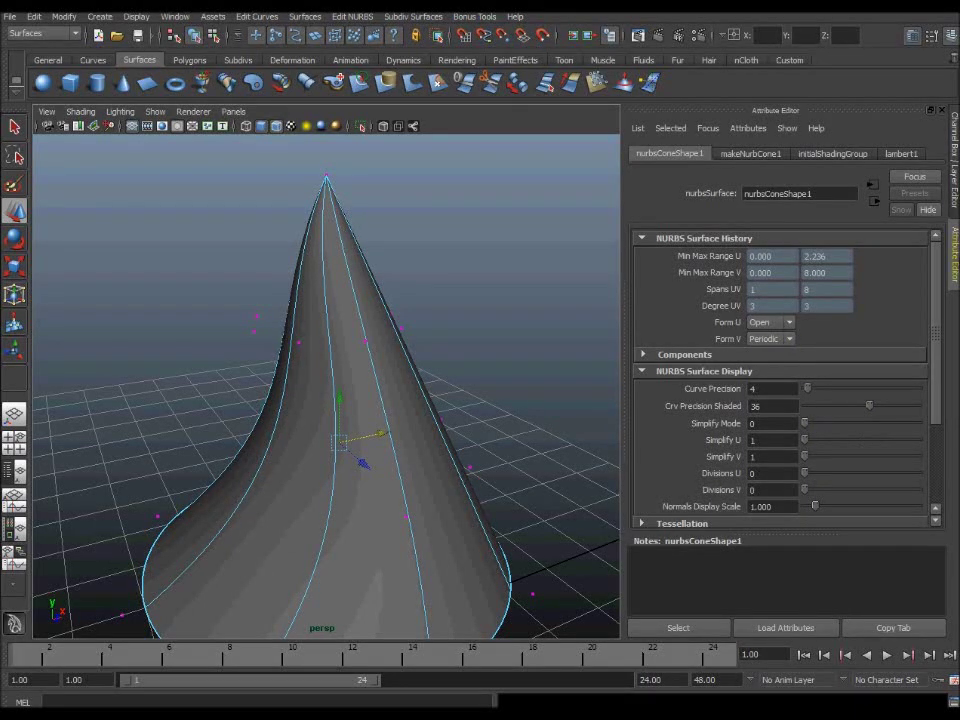
{"action": "left_click", "coordinate": [945, 257]}
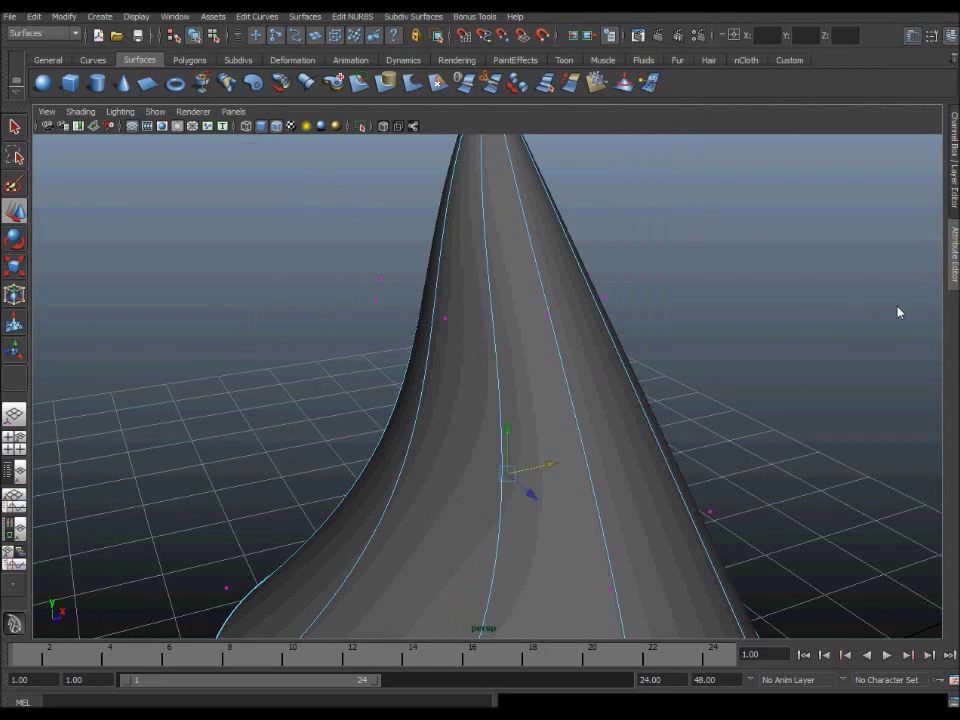
Step: Frame the scene, select the NURBS sphere and show its control vertices
{"action": "key", "text": "f"}
{"action": "middle_click_drag", "start_coordinate": [587, 377], "coordinate": [467, 221], "text": "alt"}
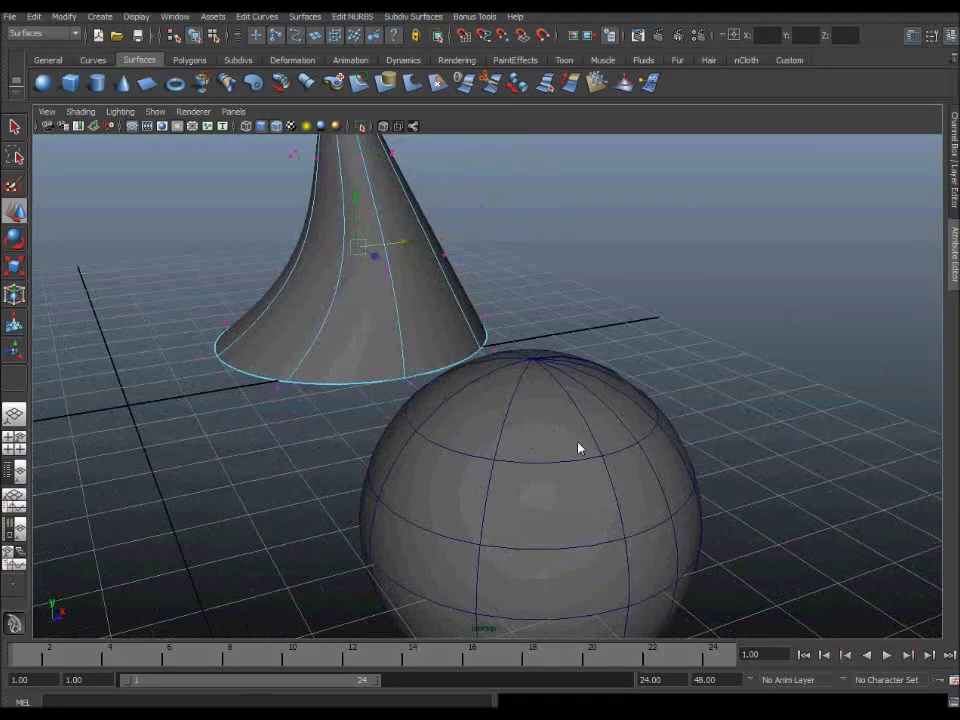
{"action": "mouse_move", "coordinate": [630, 462]}
{"action": "middle_mouse_down", "text": "alt"}
{"action": "mouse_move", "coordinate": [546, 360]}
{"action": "mouse_move", "coordinate": [480, 390]}
{"action": "mouse_move", "coordinate": [499, 381]}
{"action": "mouse_move", "coordinate": [485, 430]}
{"action": "mouse_move", "coordinate": [518, 473]}
{"action": "middle_mouse_up", "text": "alt"}
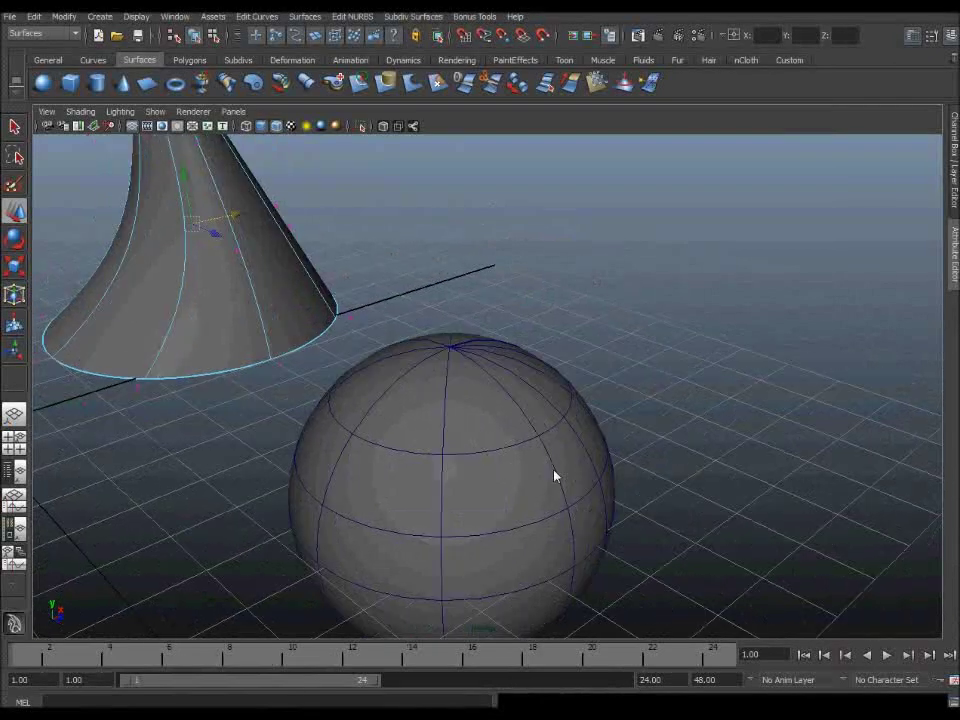
{"action": "left_click_drag", "start_coordinate": [556, 476], "coordinate": [542, 476], "text": "alt"}
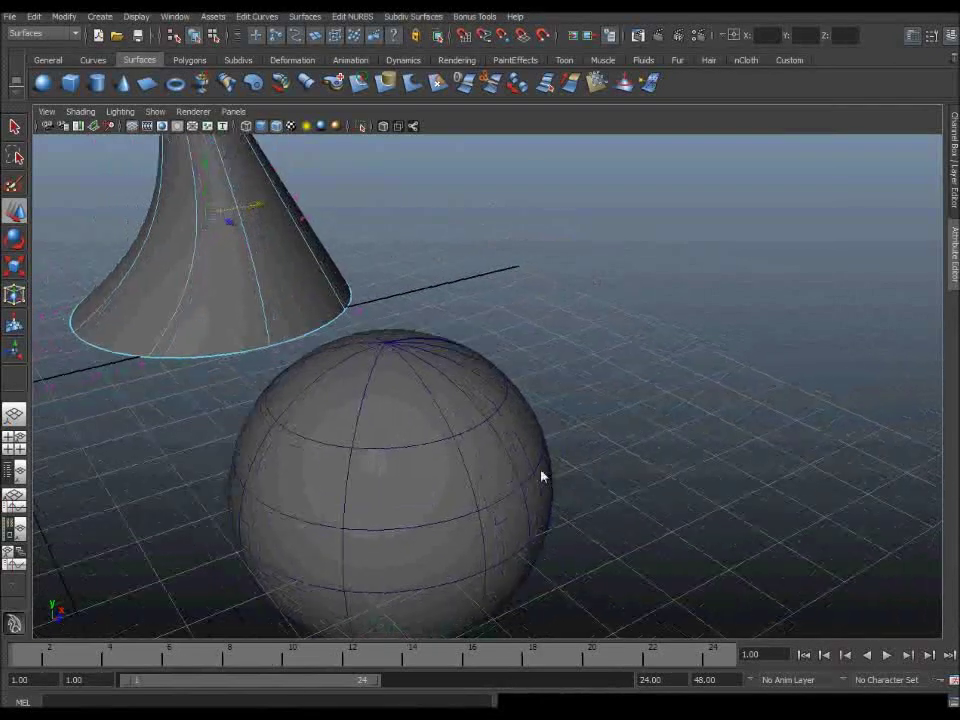
{"action": "left_click", "coordinate": [481, 468]}
{"action": "mouse_move", "coordinate": [481, 468]}
{"action": "left_mouse_down", "text": "alt"}
{"action": "mouse_move", "coordinate": [564, 409]}
{"action": "mouse_move", "coordinate": [426, 435]}
{"action": "mouse_move", "coordinate": [589, 450]}
{"action": "mouse_move", "coordinate": [538, 455]}
{"action": "mouse_move", "coordinate": [586, 412]}
{"action": "left_mouse_up", "text": "alt"}
{"action": "right_click_drag", "start_coordinate": [586, 412], "coordinate": [543, 413]}
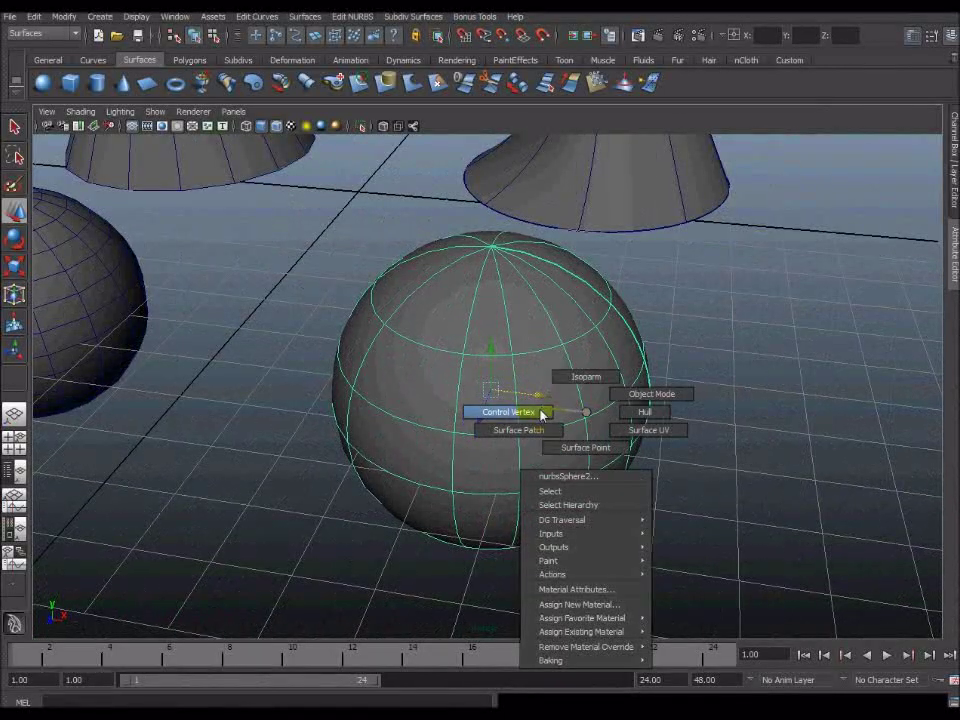
{"action": "mouse_move", "coordinate": [543, 413]}
{"action": "left_mouse_down", "text": "alt"}
{"action": "mouse_move", "coordinate": [657, 420]}
{"action": "mouse_move", "coordinate": [694, 368]}
{"action": "left_mouse_up", "text": "alt"}
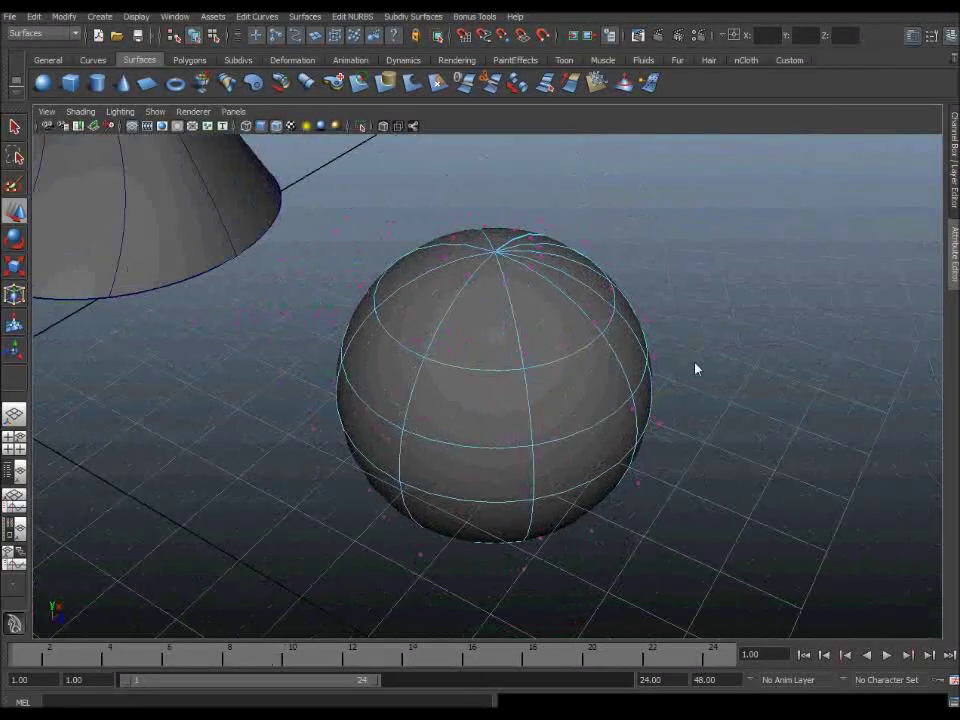
Step: Pull a sphere control vertex outward into a bulge, then return to smooth shading
{"action": "left_click", "coordinate": [600, 257]}
{"action": "left_click_drag", "start_coordinate": [596, 249], "coordinate": [696, 484], "text": "alt"}
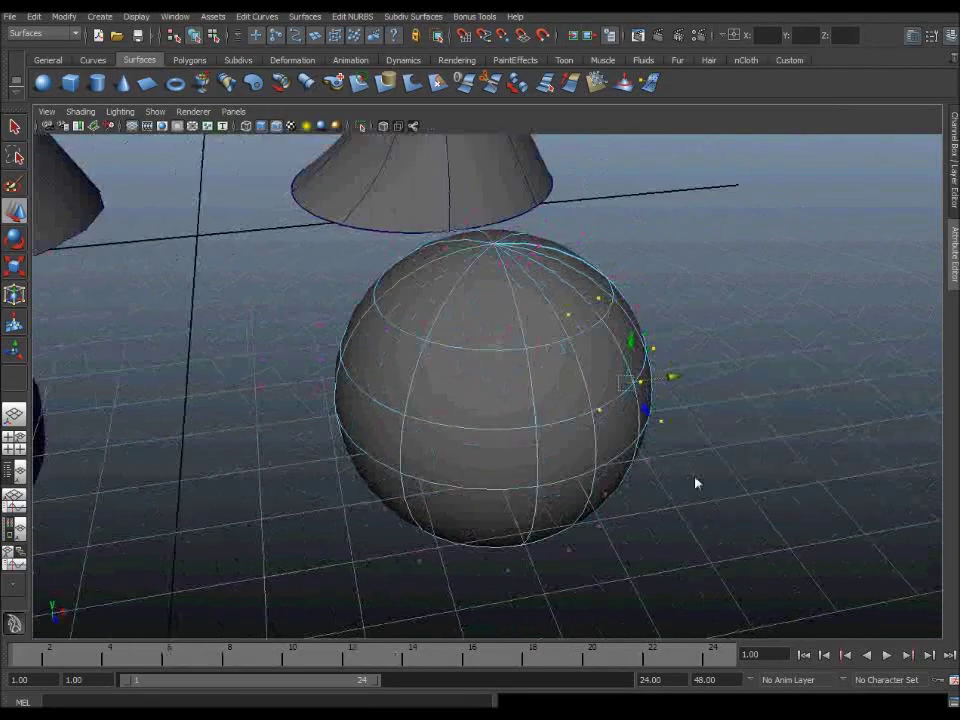
{"action": "mouse_move", "coordinate": [643, 418]}
{"action": "left_mouse_down"}
{"action": "mouse_move", "coordinate": [721, 484]}
{"action": "mouse_move", "coordinate": [557, 467]}
{"action": "mouse_move", "coordinate": [610, 462]}
{"action": "left_mouse_up"}
{"action": "key", "text": "ctrl+z"}
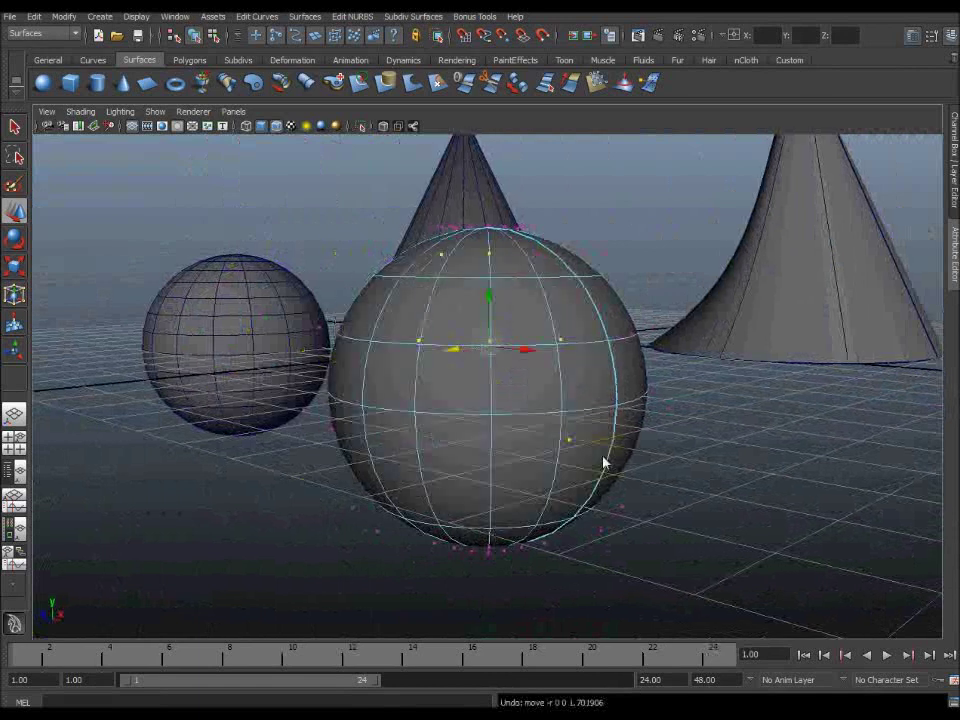
{"action": "mouse_move", "coordinate": [540, 392]}
{"action": "left_mouse_down", "text": "alt"}
{"action": "mouse_move", "coordinate": [370, 362]}
{"action": "mouse_move", "coordinate": [257, 379]}
{"action": "mouse_move", "coordinate": [279, 399]}
{"action": "mouse_move", "coordinate": [497, 418]}
{"action": "mouse_move", "coordinate": [504, 381]}
{"action": "mouse_move", "coordinate": [609, 523]}
{"action": "mouse_move", "coordinate": [198, 243]}
{"action": "left_mouse_up", "text": "alt"}
{"action": "mouse_move", "coordinate": [583, 467]}
{"action": "middle_mouse_down", "text": "alt"}
{"action": "mouse_move", "coordinate": [561, 422]}
{"action": "mouse_move", "coordinate": [463, 364]}
{"action": "mouse_move", "coordinate": [458, 345]}
{"action": "middle_mouse_up", "text": "alt"}
{"action": "mouse_move", "coordinate": [458, 345]}
{"action": "left_mouse_down", "text": "alt"}
{"action": "mouse_move", "coordinate": [589, 381]}
{"action": "mouse_move", "coordinate": [579, 377]}
{"action": "left_mouse_up", "text": "alt"}
{"action": "mouse_move", "coordinate": [579, 377]}
{"action": "middle_mouse_down", "text": "alt"}
{"action": "mouse_move", "coordinate": [590, 363]}
{"action": "mouse_move", "coordinate": [611, 395]}
{"action": "middle_mouse_up", "text": "alt"}
{"action": "mouse_move", "coordinate": [611, 395]}
{"action": "left_mouse_down", "text": "alt"}
{"action": "mouse_move", "coordinate": [549, 396]}
{"action": "mouse_move", "coordinate": [589, 381]}
{"action": "mouse_move", "coordinate": [558, 427]}
{"action": "left_mouse_up", "text": "alt"}
{"action": "middle_click_drag", "start_coordinate": [558, 427], "coordinate": [553, 439], "text": "alt"}
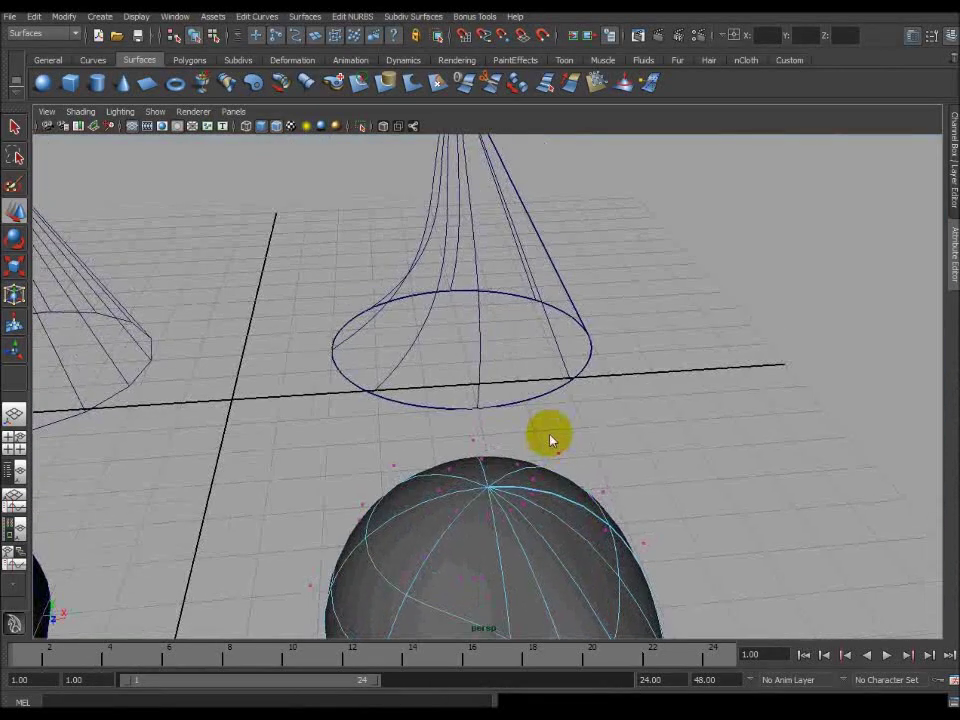
{"action": "key", "text": "5"}
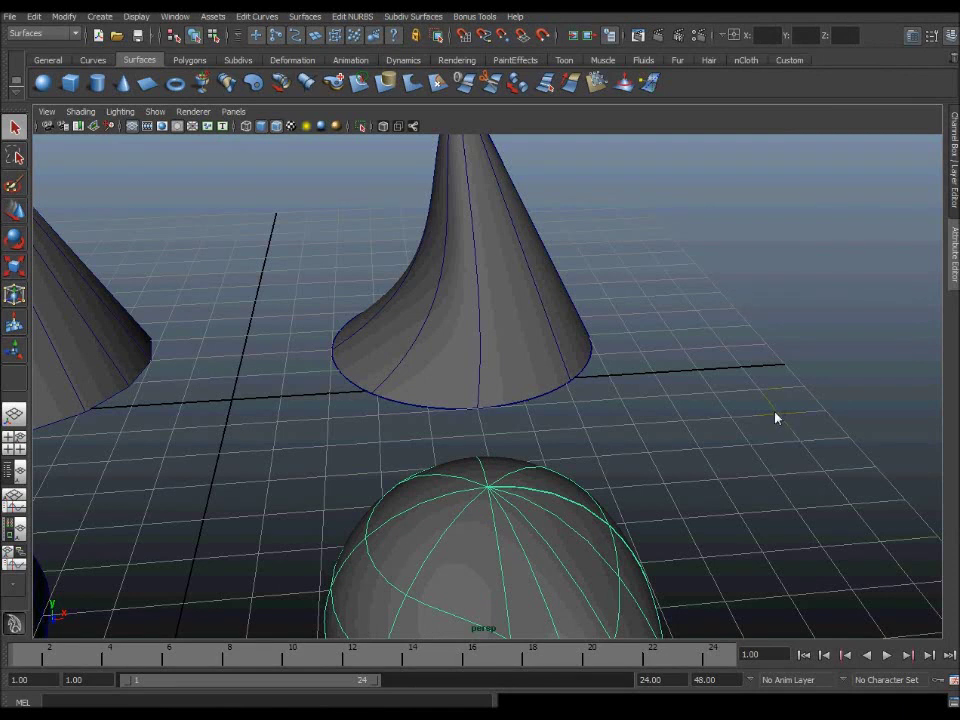
{"action": "right_click_drag", "start_coordinate": [776, 416], "coordinate": [424, 426], "text": "alt"}
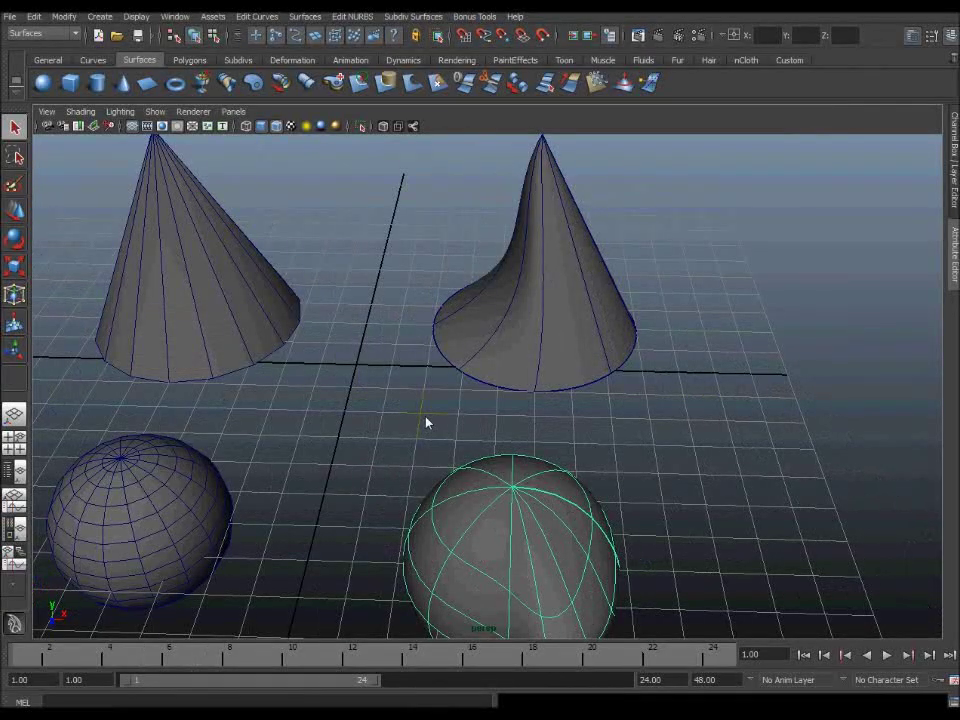
{"action": "left_click_drag", "start_coordinate": [409, 426], "coordinate": [572, 403], "text": "alt"}
{"action": "left_click", "coordinate": [572, 403]}
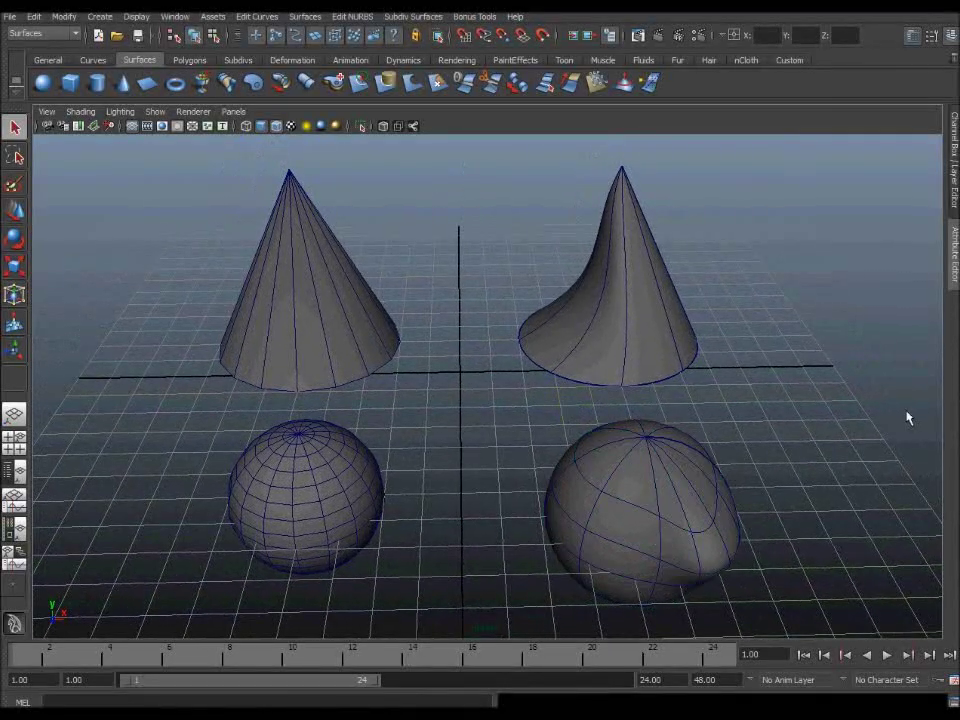